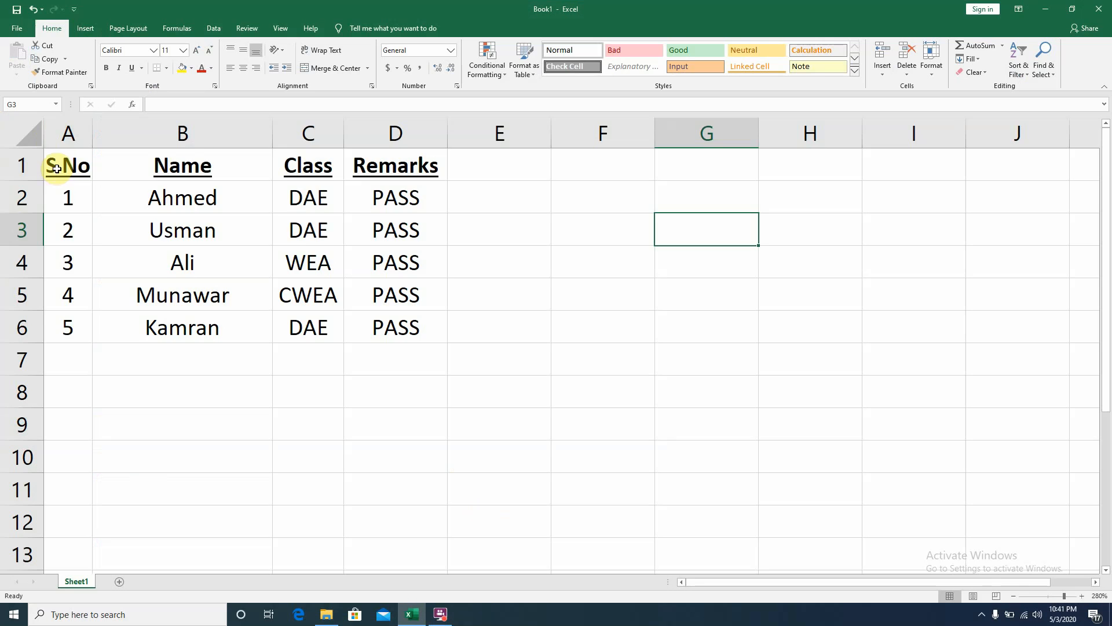
- Clear the existing table in A1:D6 and enter the header S No in A1
left_click_drag(53, 166, 427, 323)
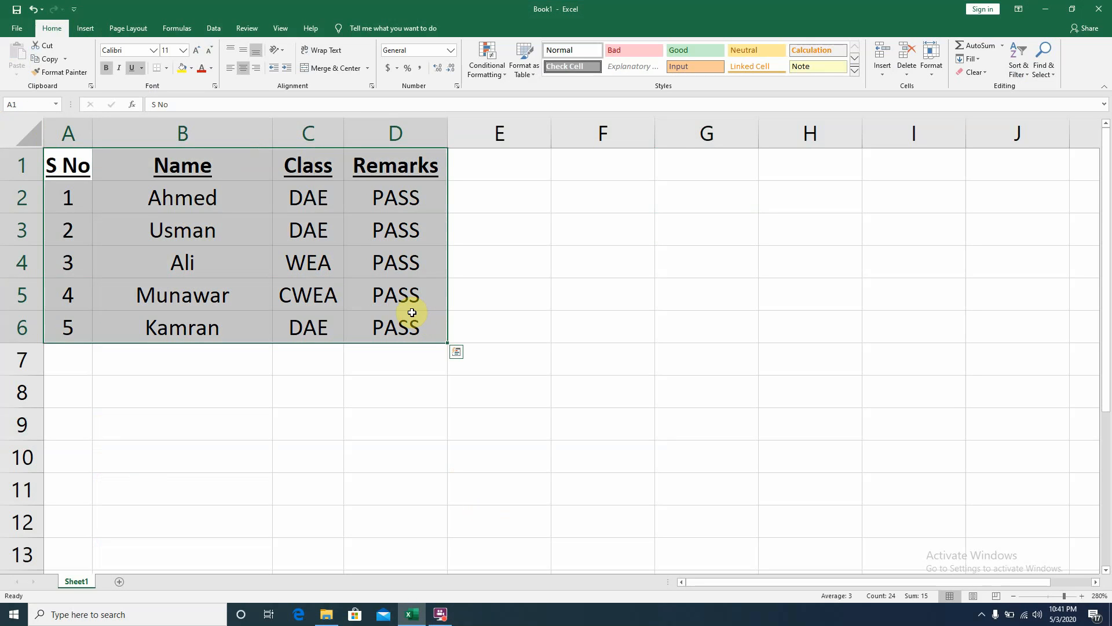
key("Delete")
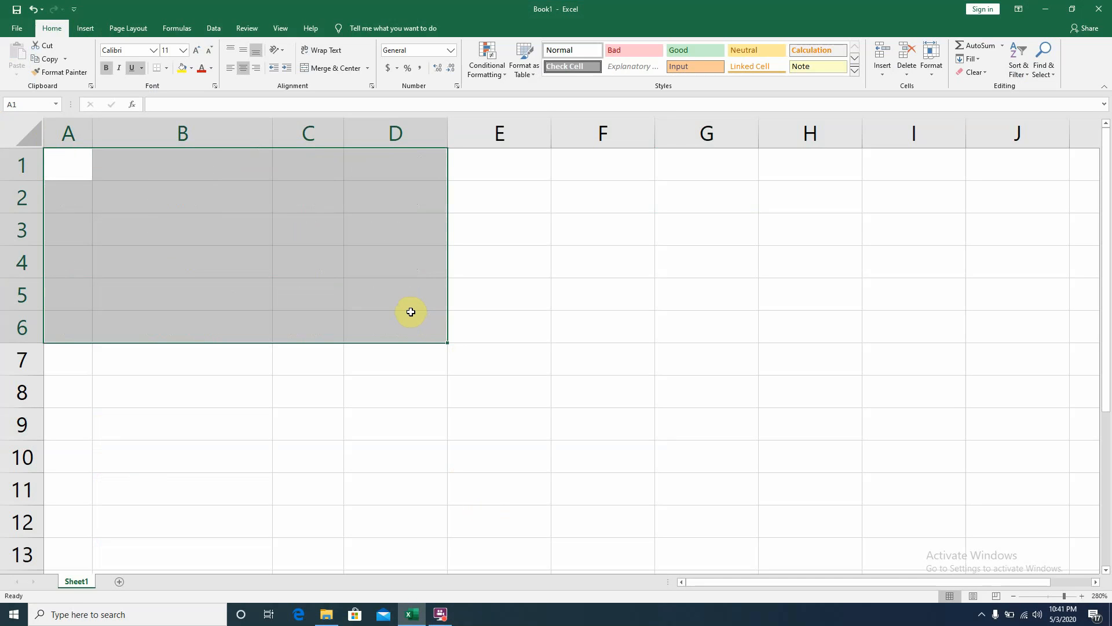
left_click(84, 172)
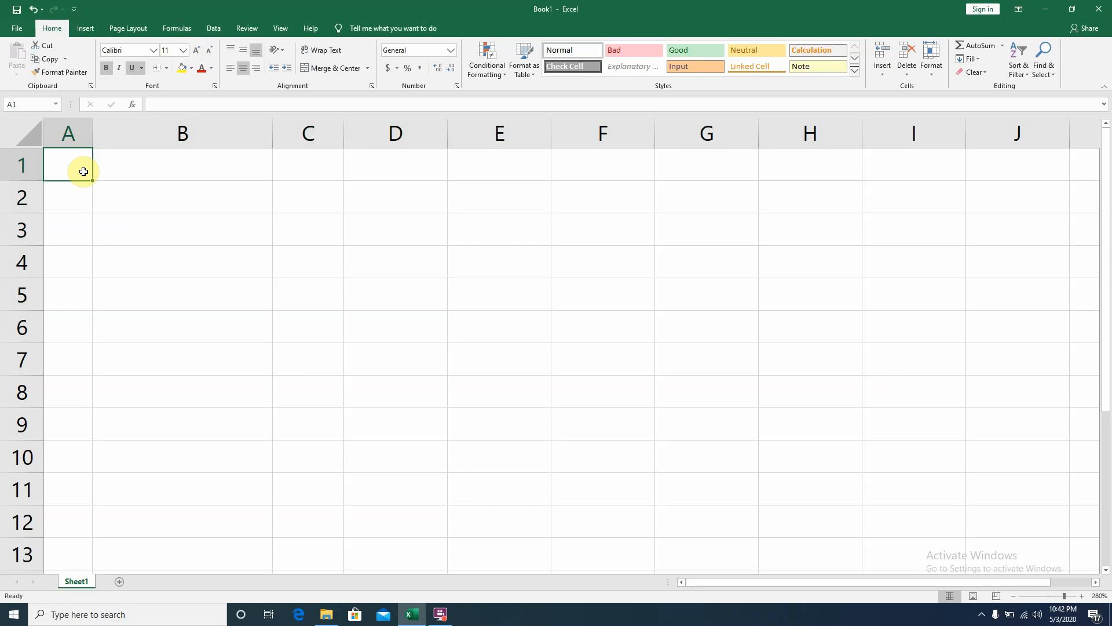
type("S No")
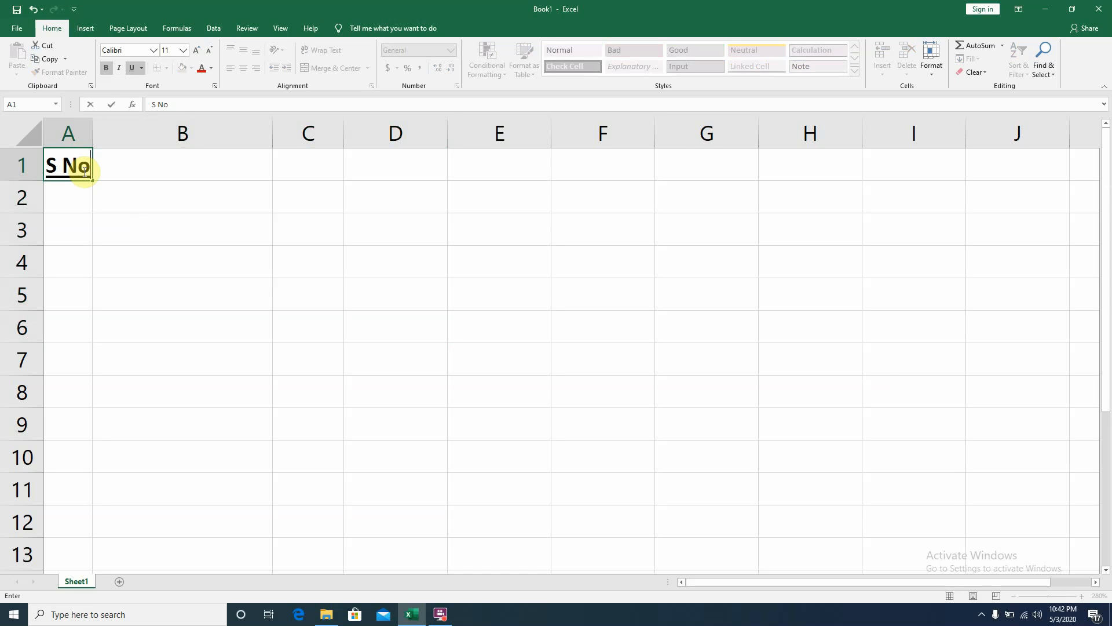
key("Tab")
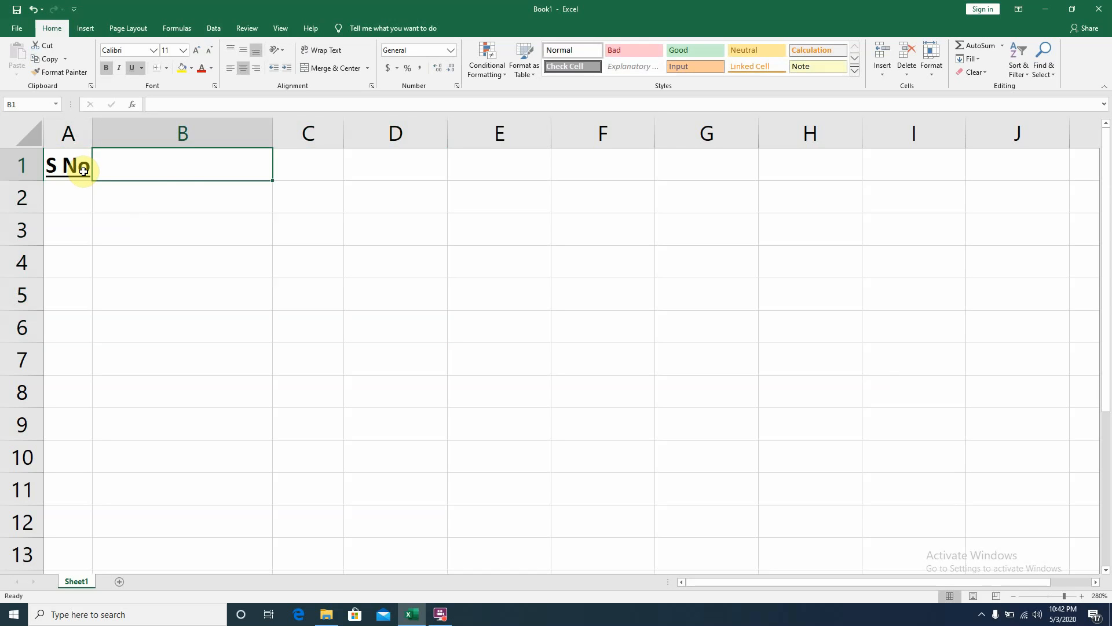
- Enter the header Name in B1
type("Name")
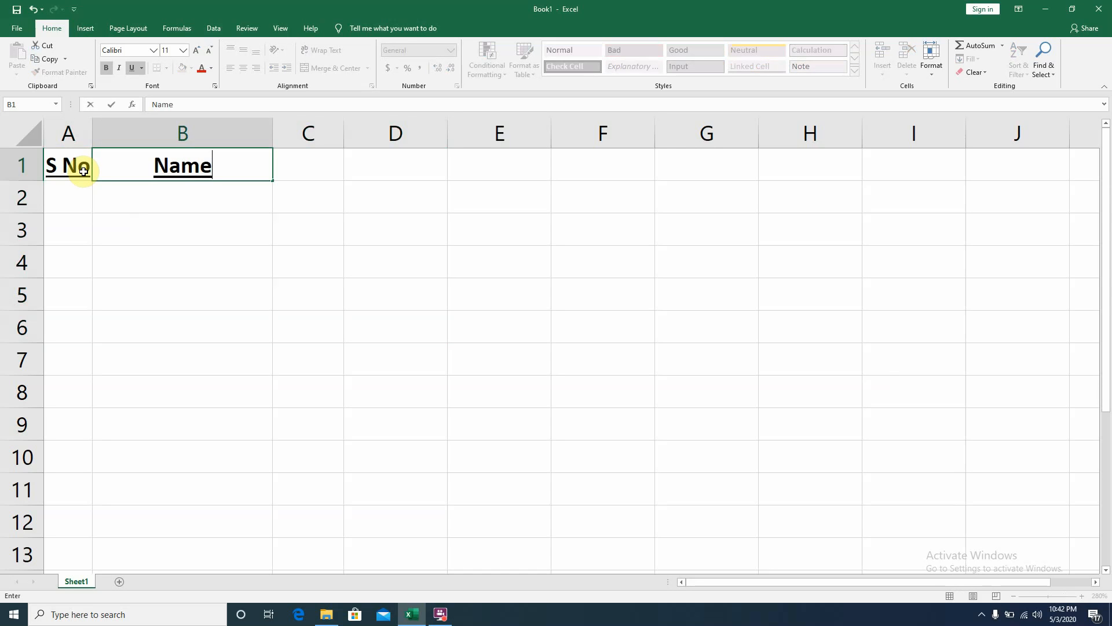
key("Return")
key("Tab")
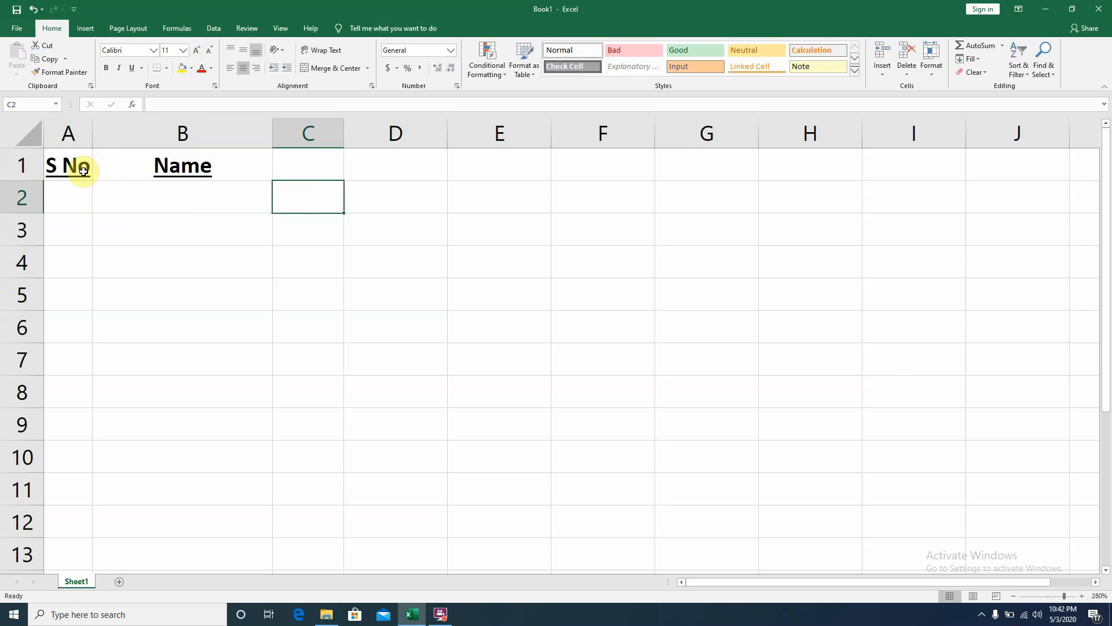
- Replace the B1 header with Book Name
left_click(84, 170)
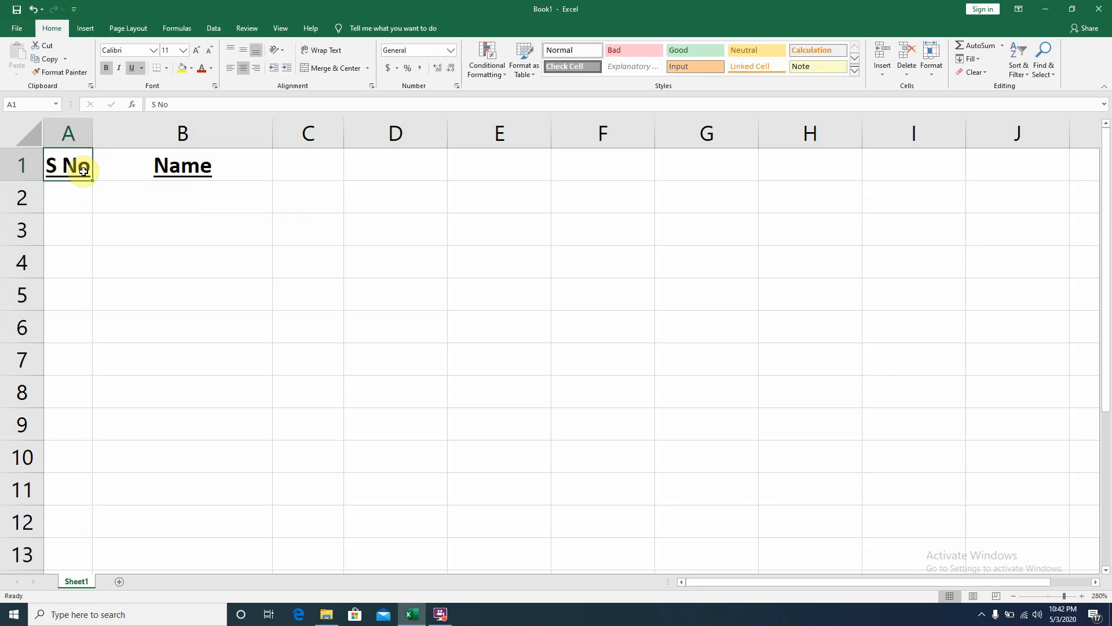
left_click(184, 125)
left_click(182, 167)
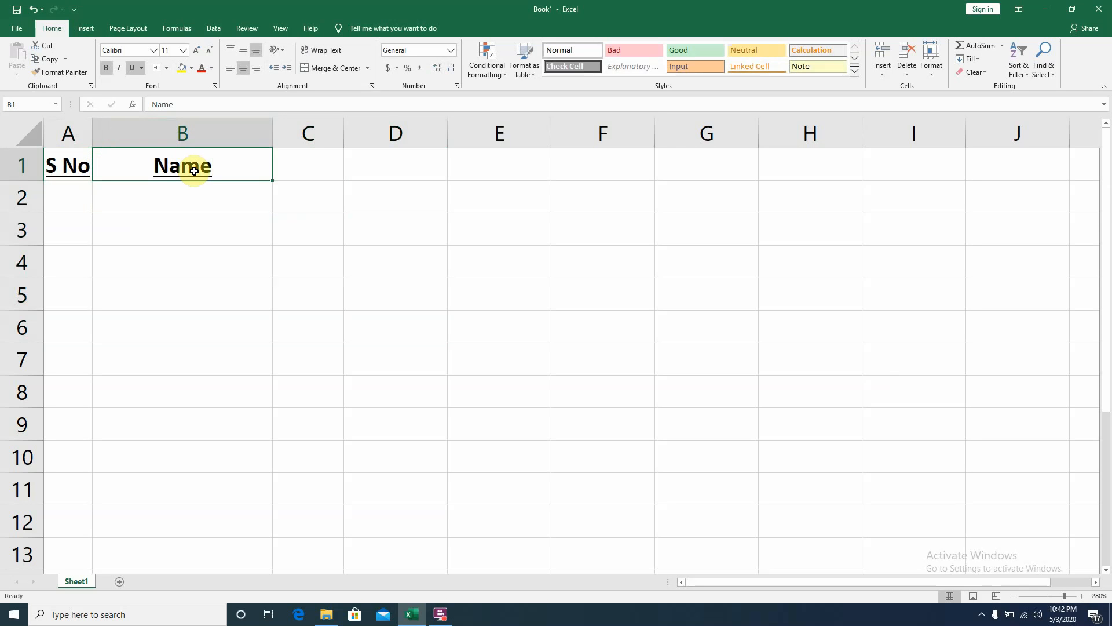
type("Book")
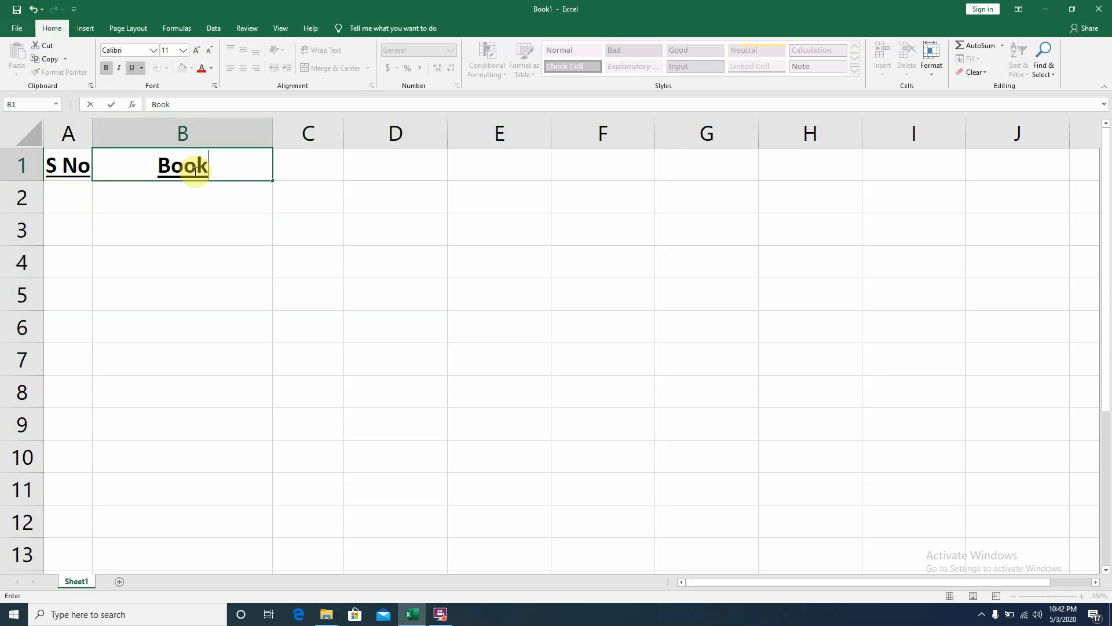
type(" Name")
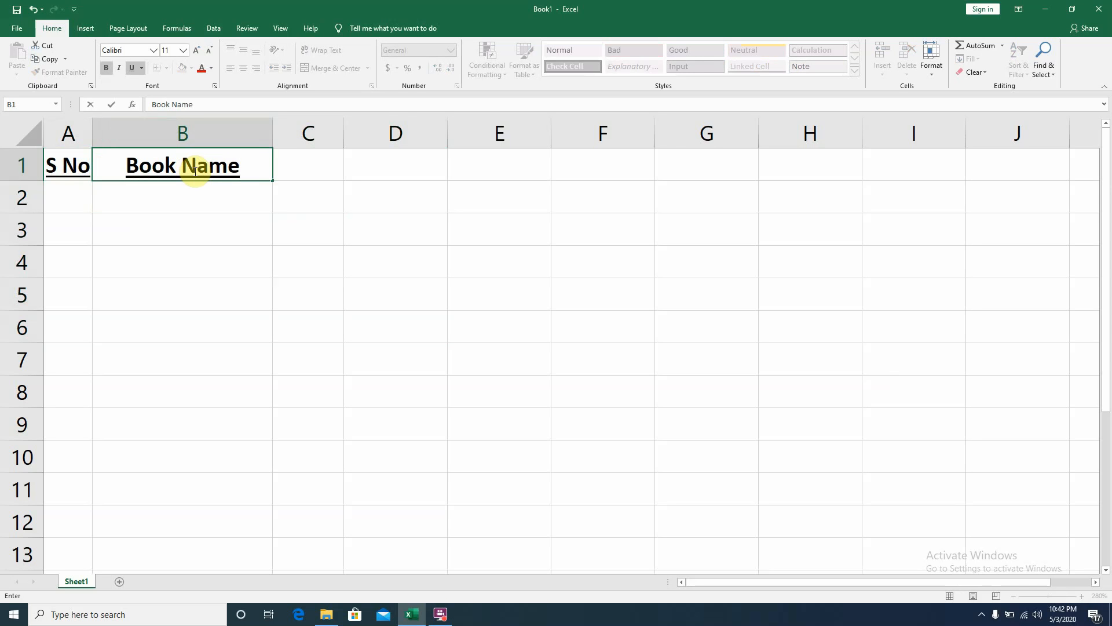
key("Return")
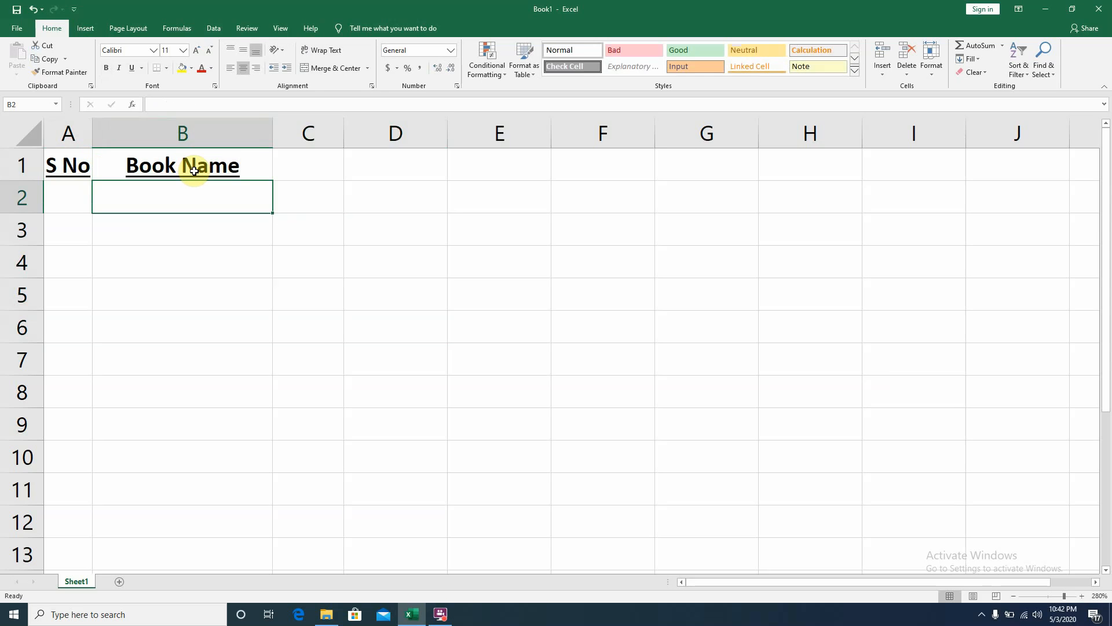
key("Right")
key("Up")
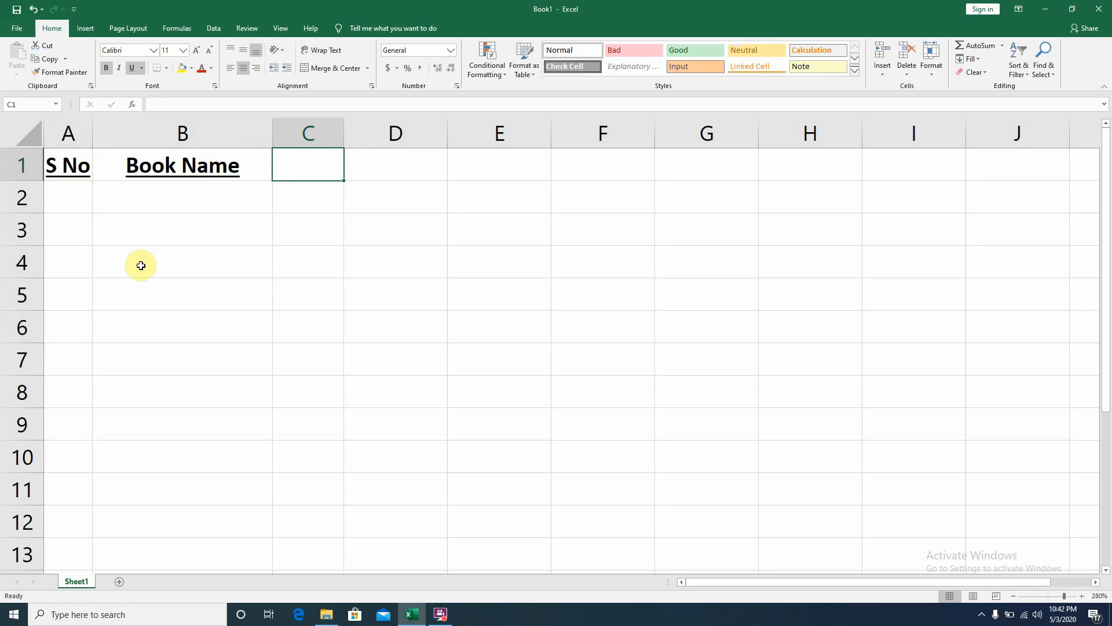
left_click(141, 266)
type("Or")
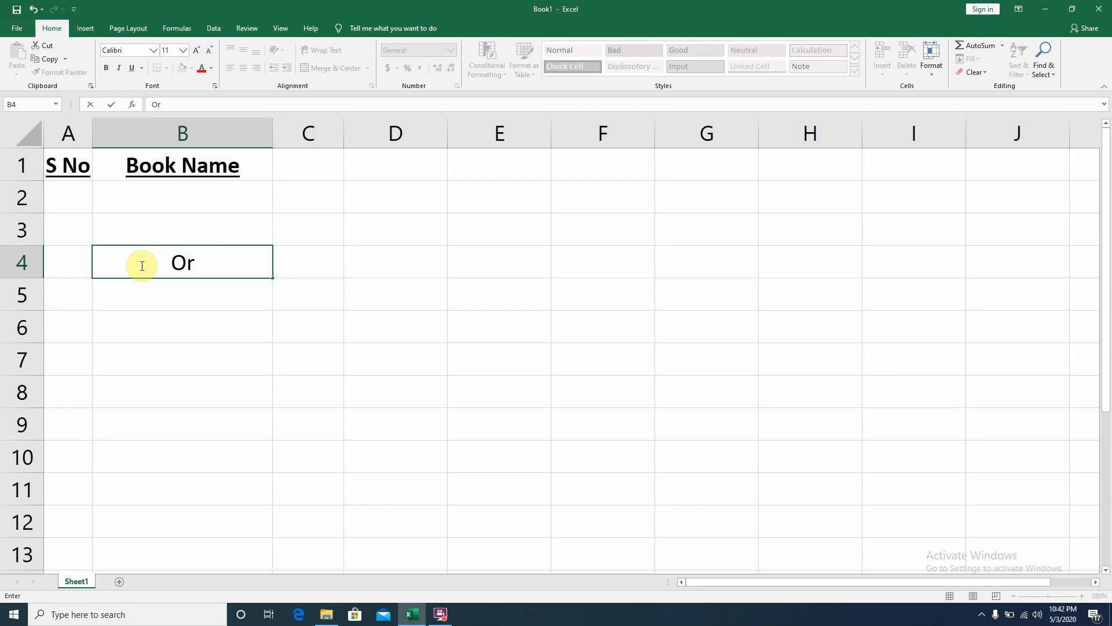
key("BackSpace")
key("BackSpace")
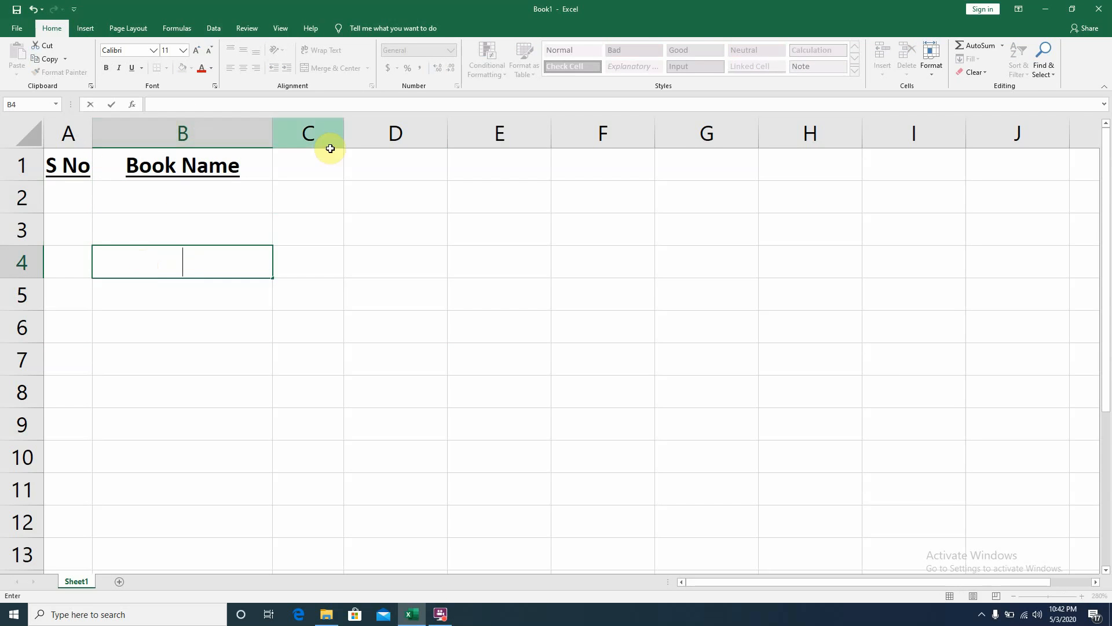
- Enter the headers Original in C1 and Copy in D1
left_click(311, 172)
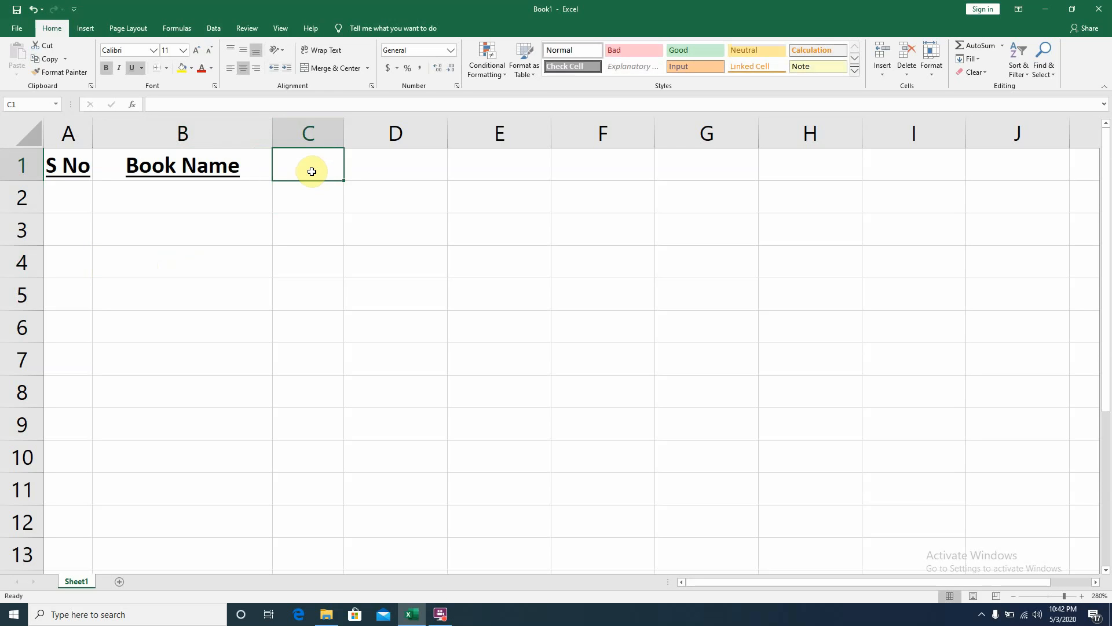
type("Original")
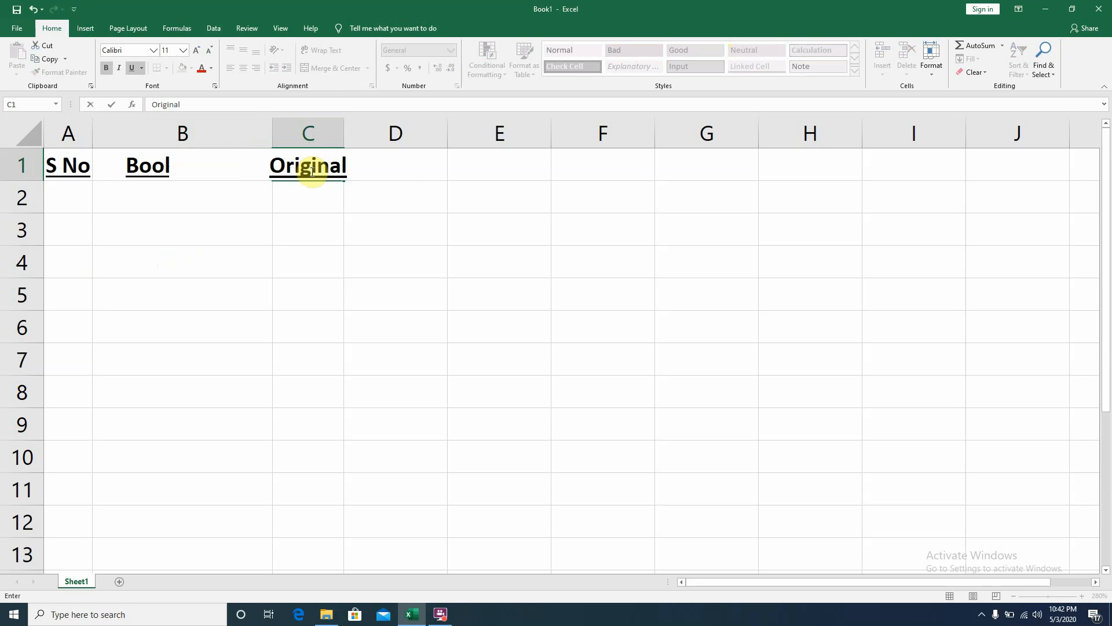
left_click(420, 162)
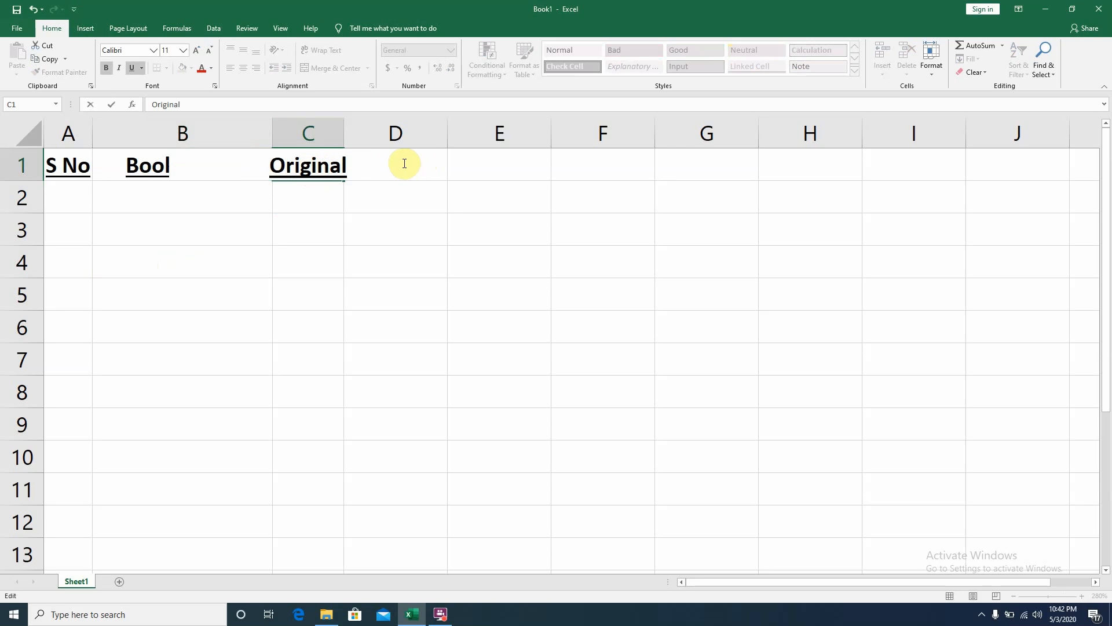
left_click(400, 204)
left_click(384, 165)
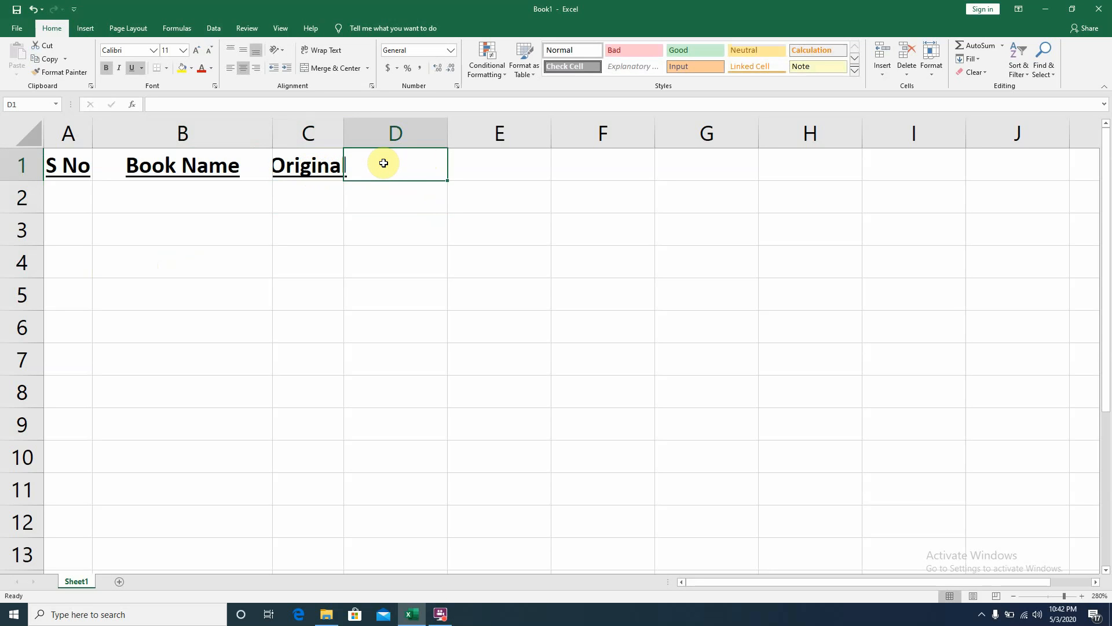
type("Copy")
key("Return")
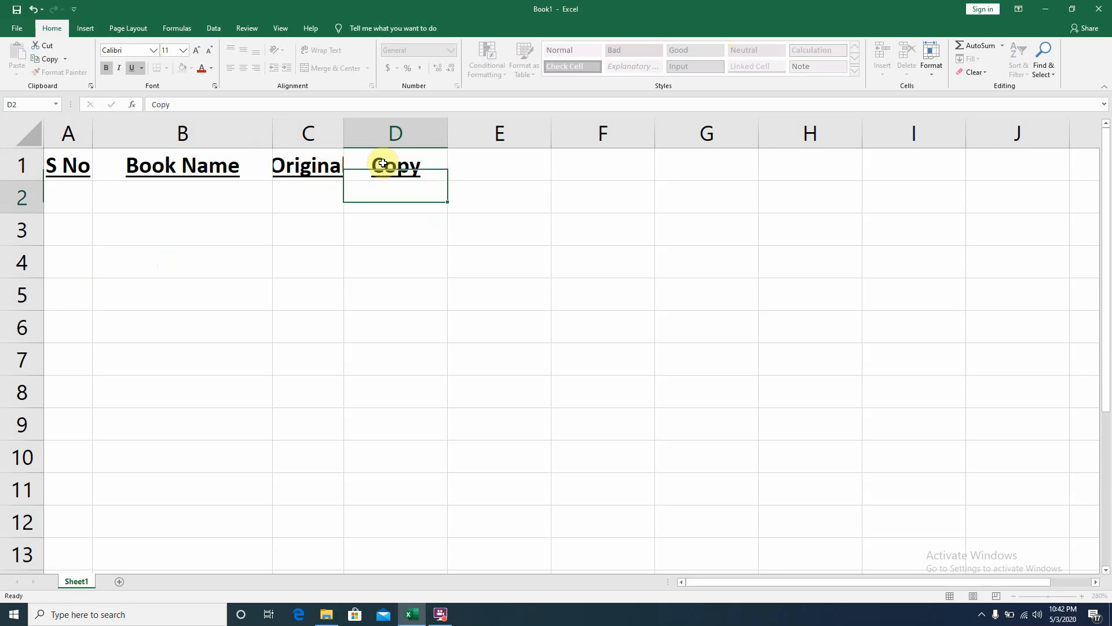
- Enter the header Total in E1
left_click(479, 164)
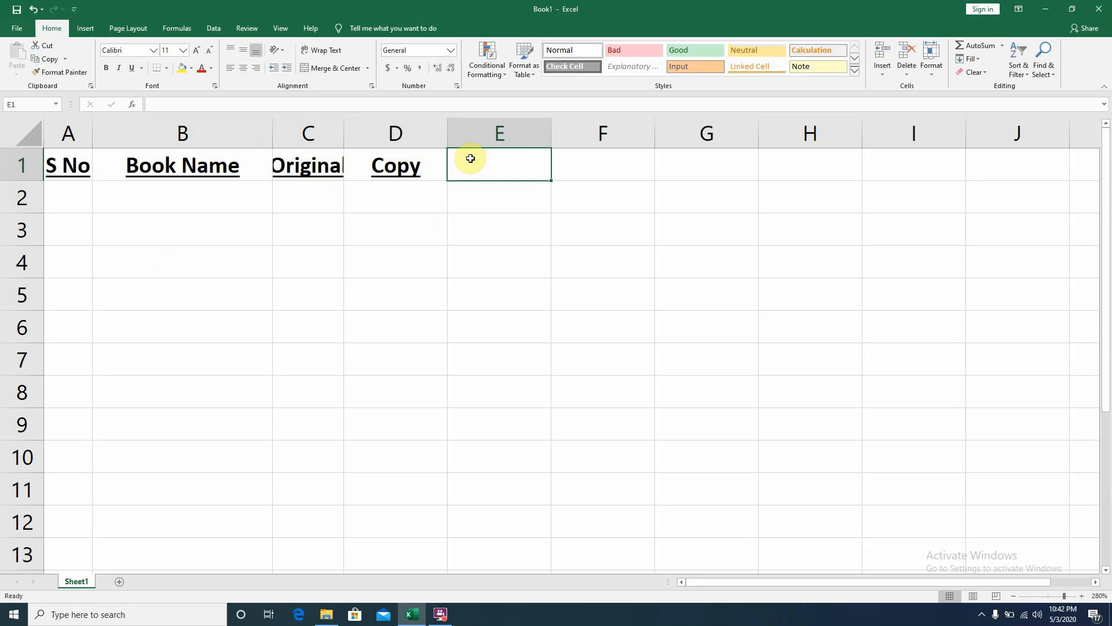
type("Total")
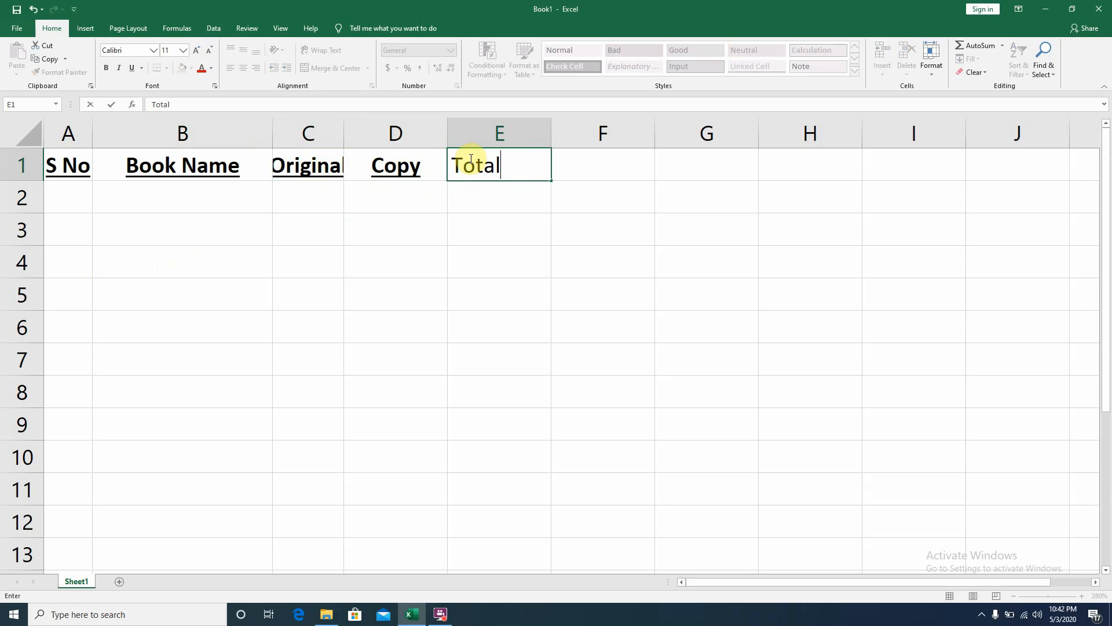
left_click(462, 219)
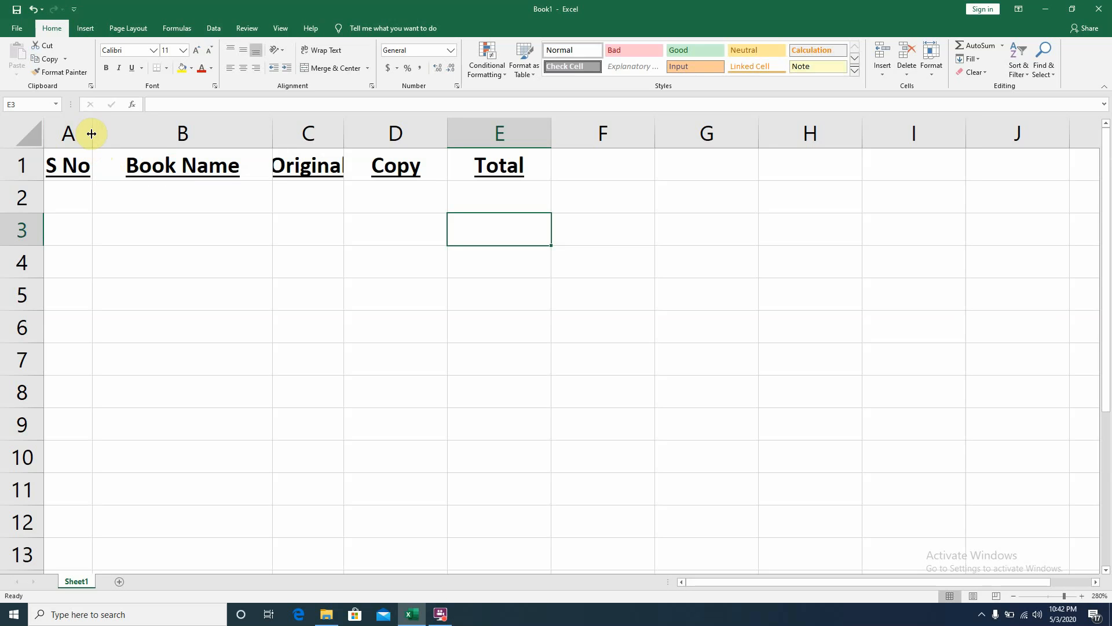
- Adjust column widths: widen column A, narrow column B, and autofit column C to its header
left_click_drag(90, 134, 107, 133)
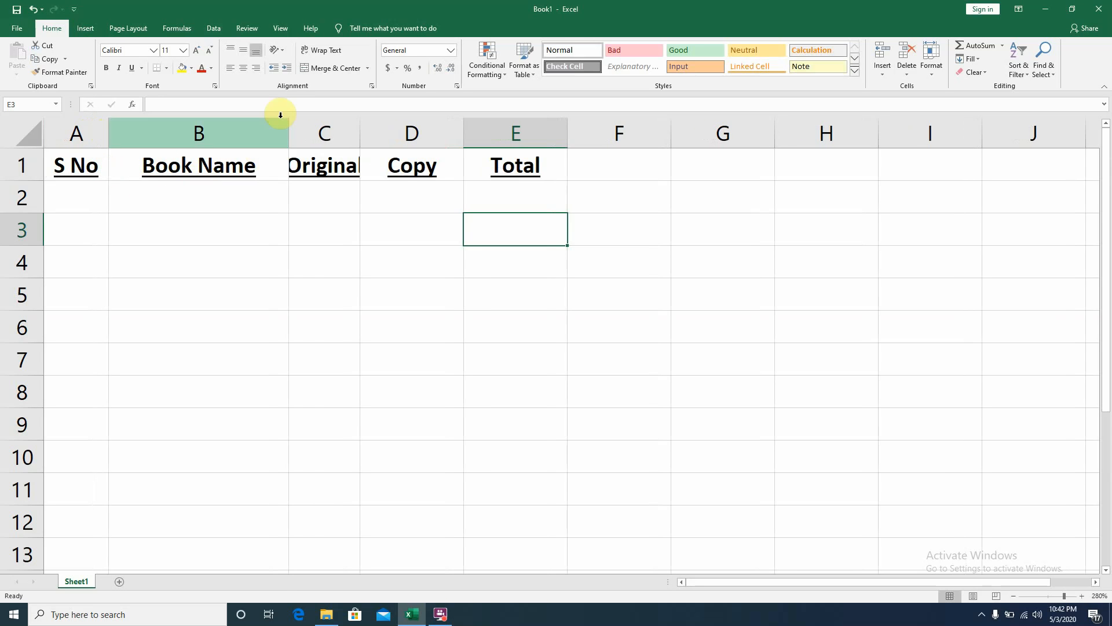
left_click_drag(285, 124, 264, 124)
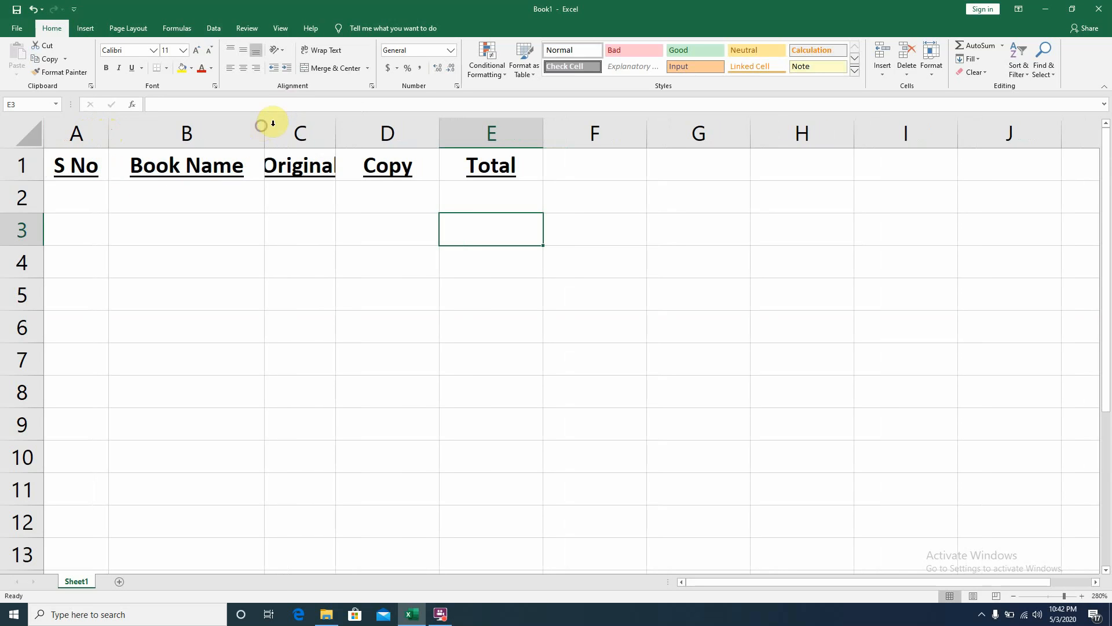
double_click(334, 130)
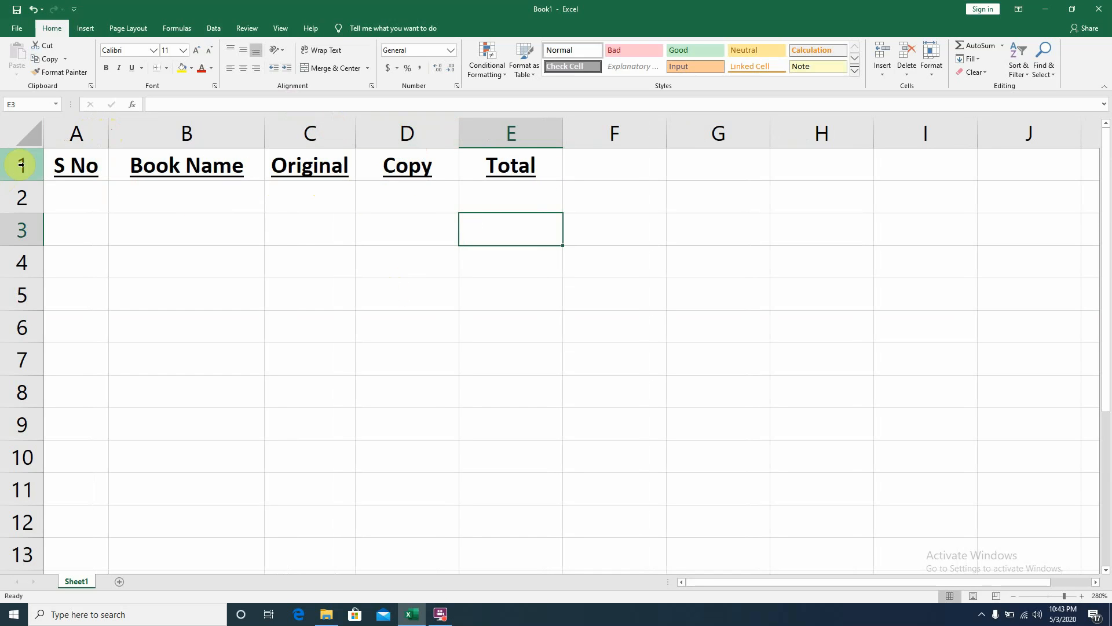
- Enter the book names Physics I and Physic II in B2 and B3
left_click(165, 207)
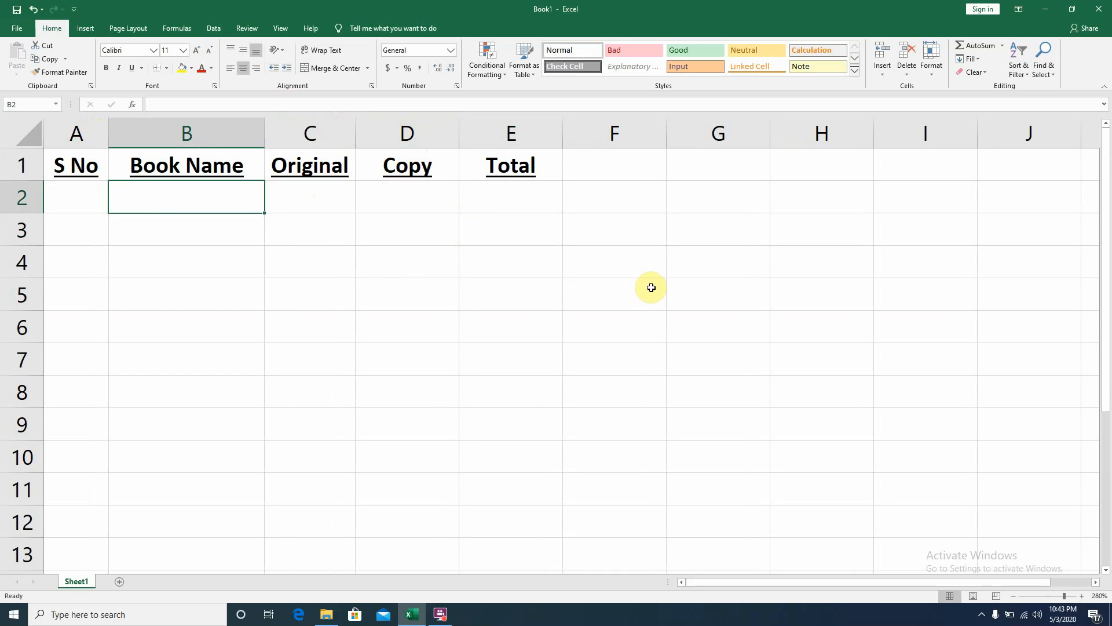
type("Physi")
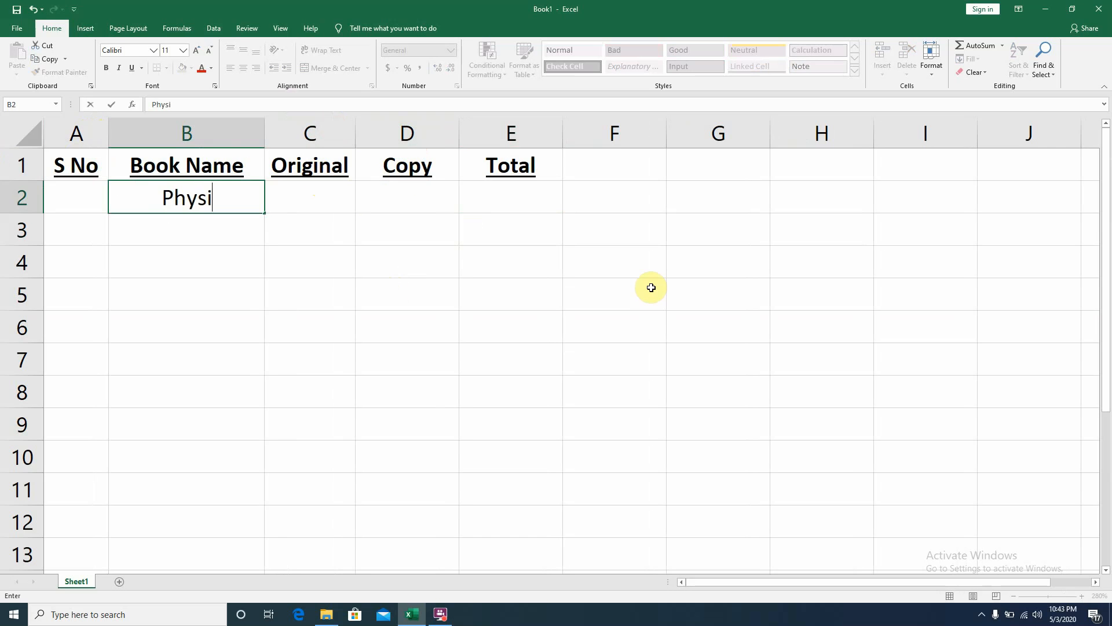
type("cs I")
key("Return")
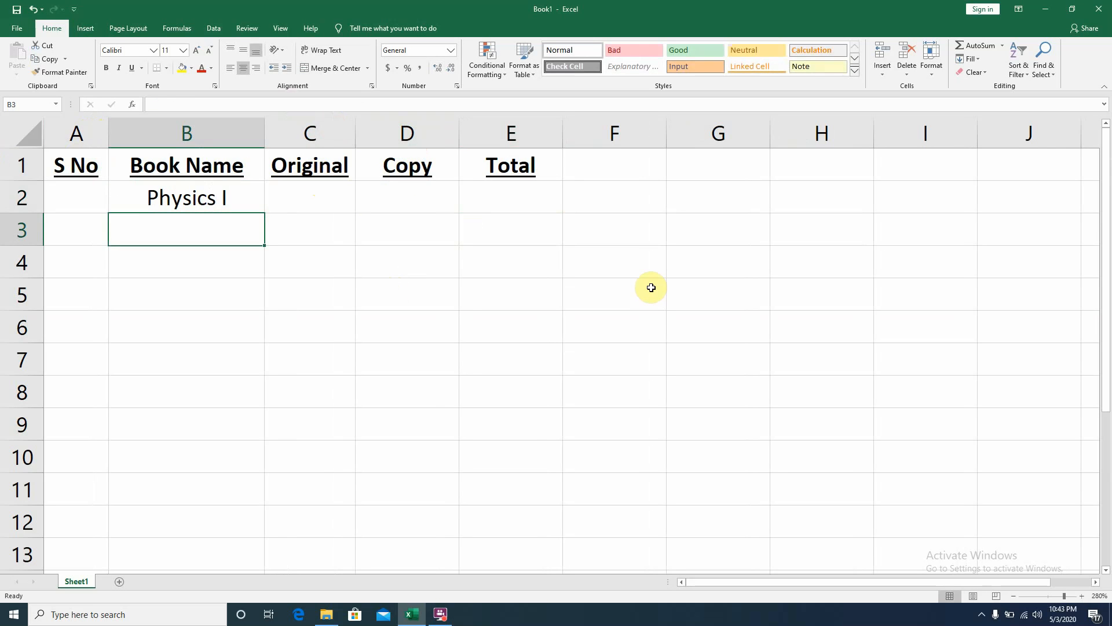
type("Physic")
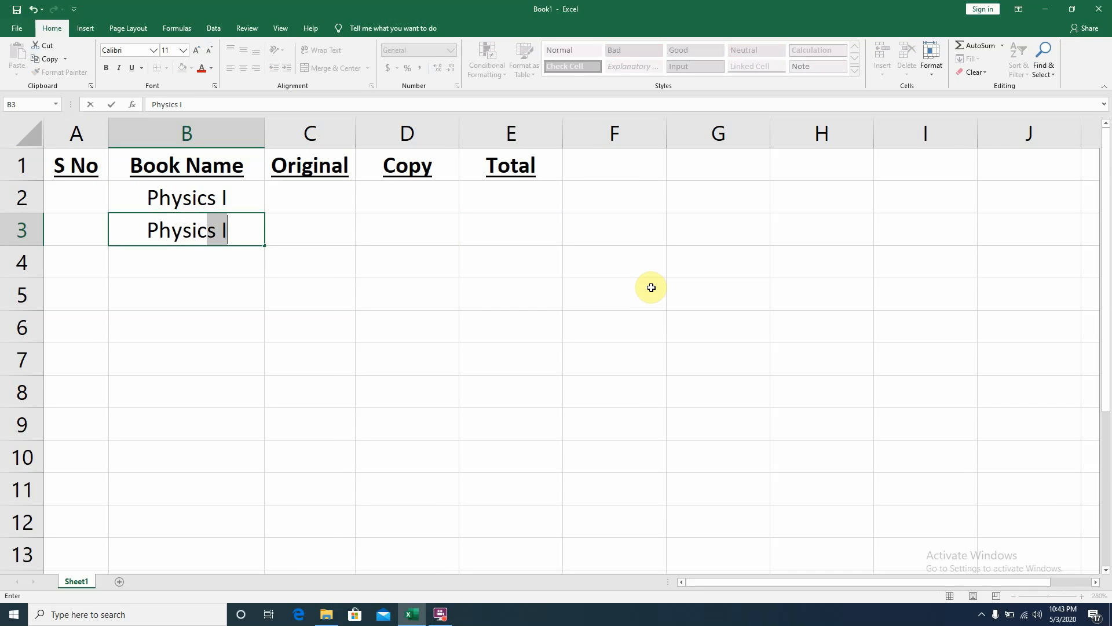
type("s II")
key("Return")
- Enter the book names Chem I and ChemII in B4 and B5
type("Ch")
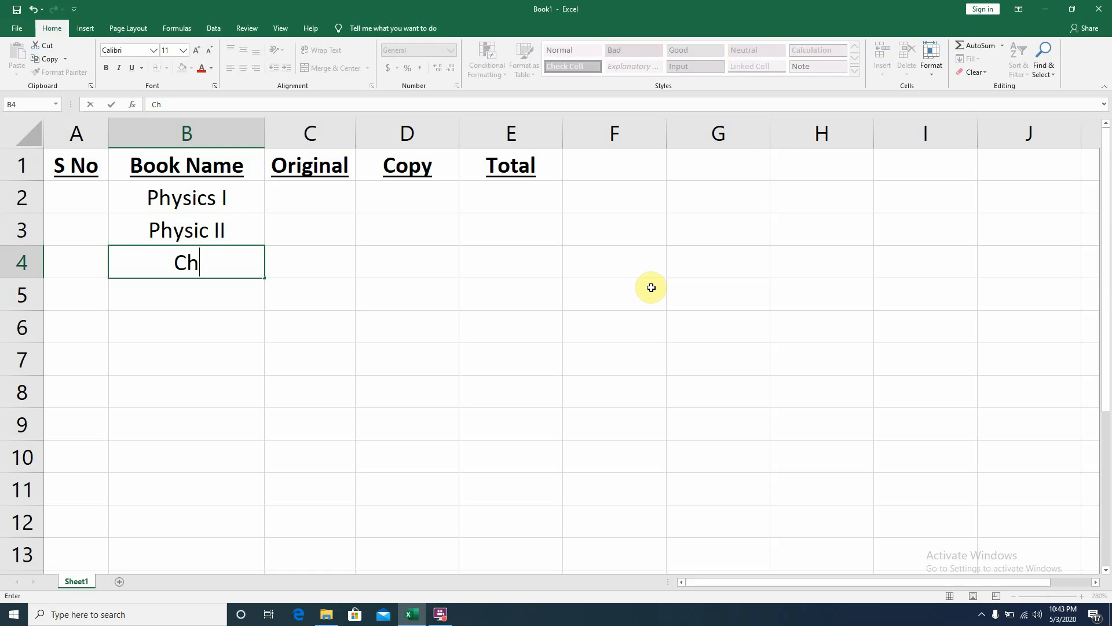
type("em I")
key("Return")
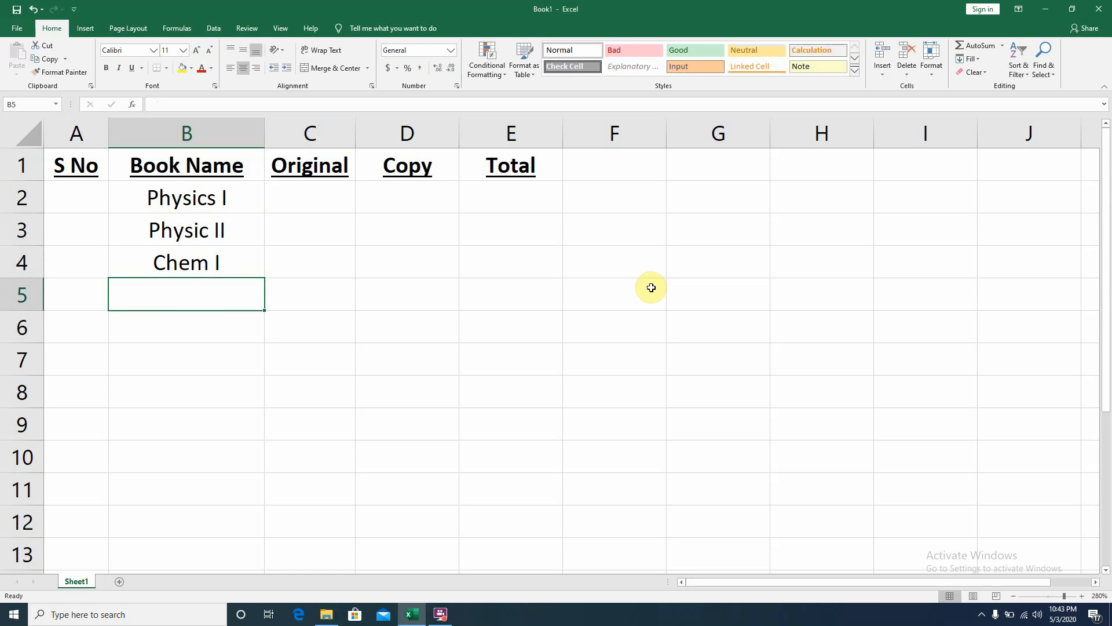
type("ChemII")
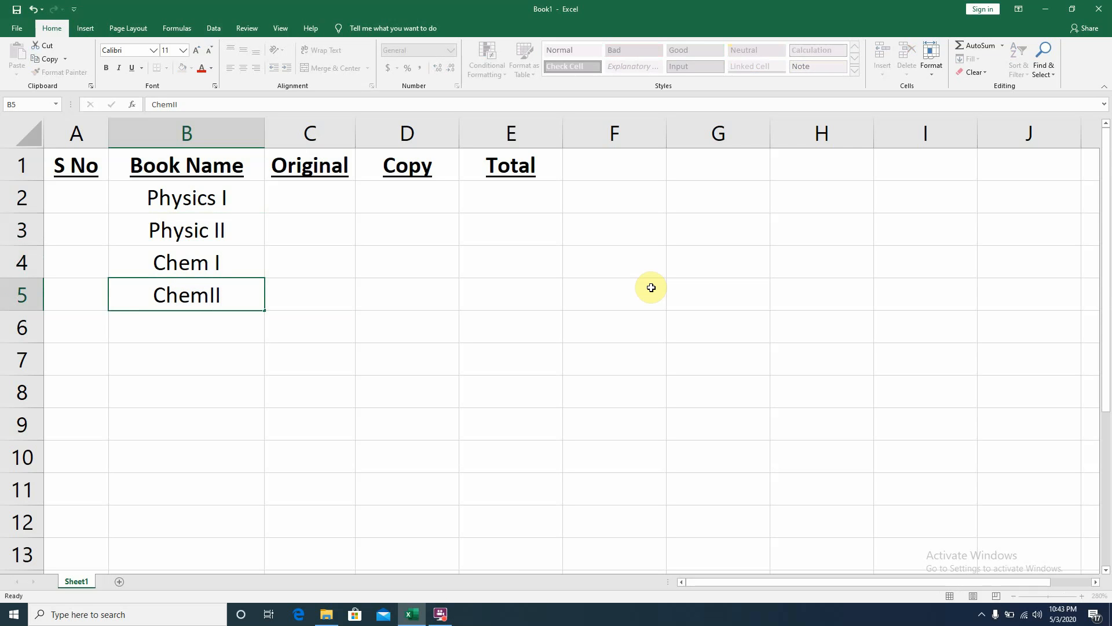
key("Return")
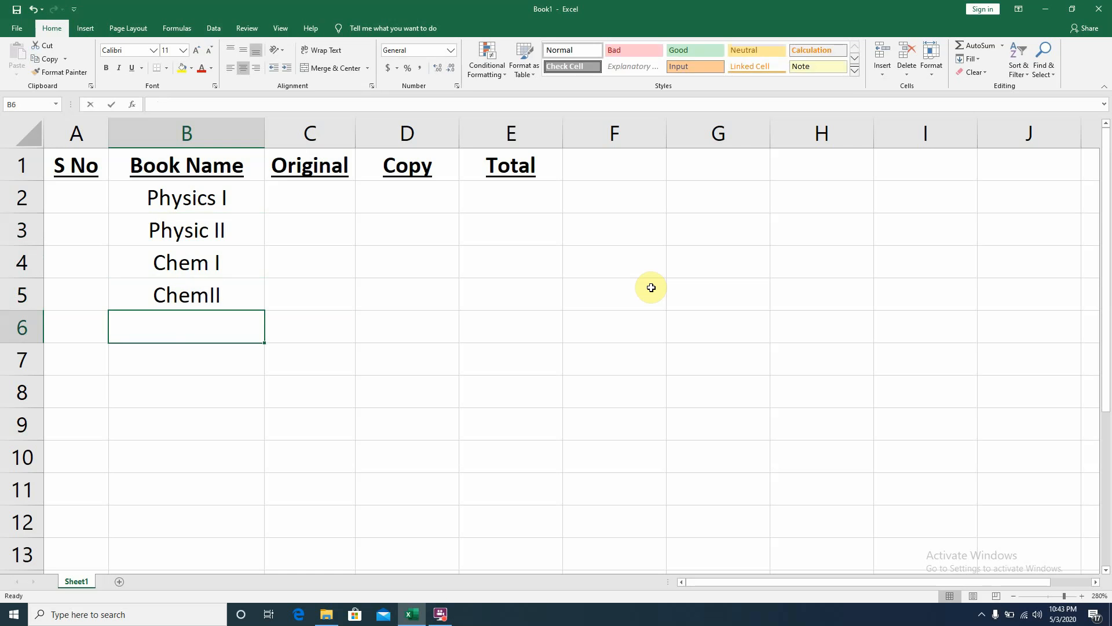
- Enter the book names Urdu and English in B6 and B7
type("UR")
key("BackSpace")
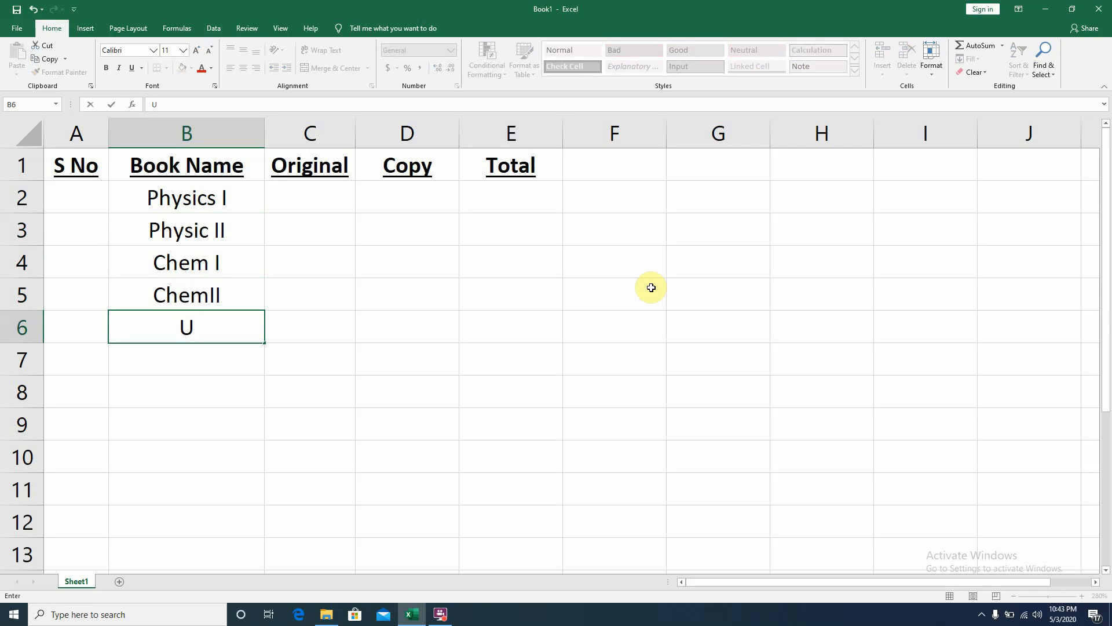
type("rdu")
key("Return")
type("En")
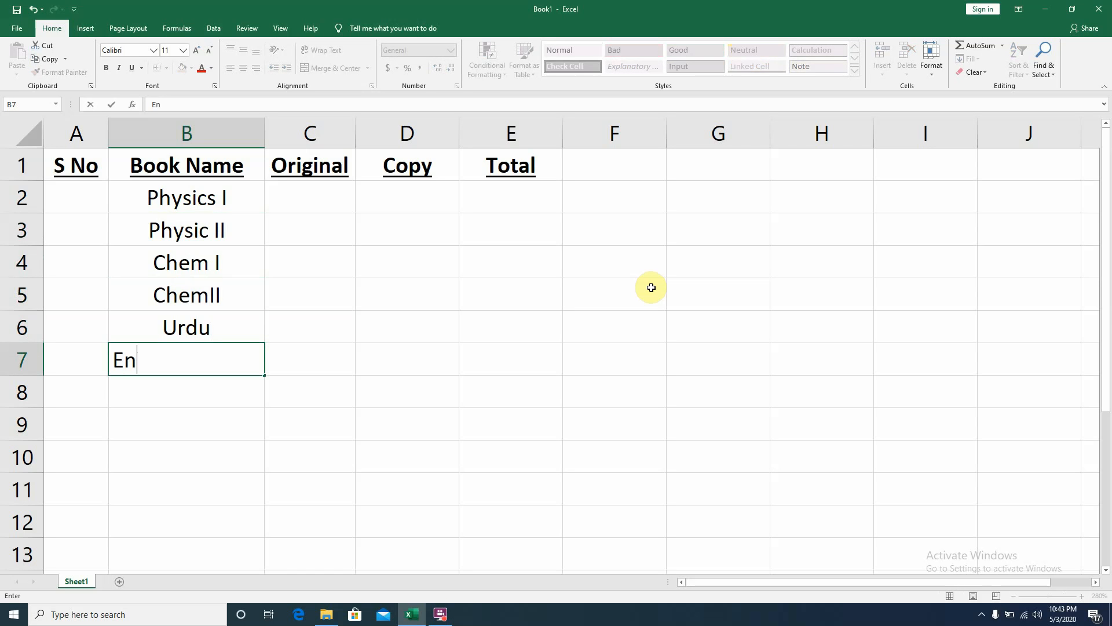
type("glish")
key("Return")
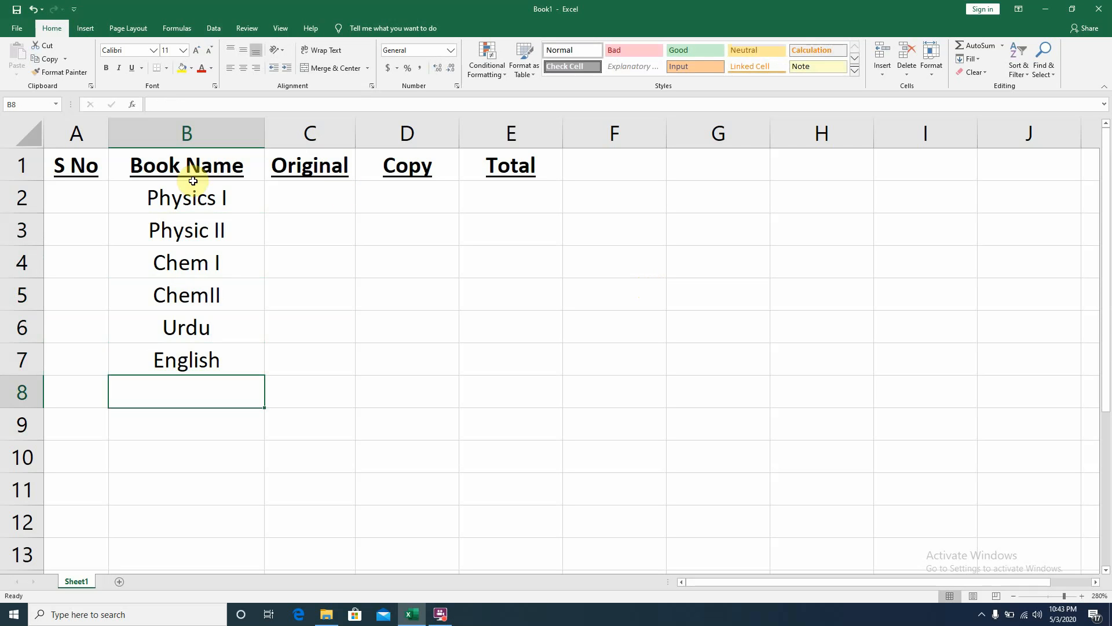
- Number the S No column by entering 1 and 2 in A2 and A3 and filling the series down to A7
left_click(77, 197)
type("1")
left_click(78, 217)
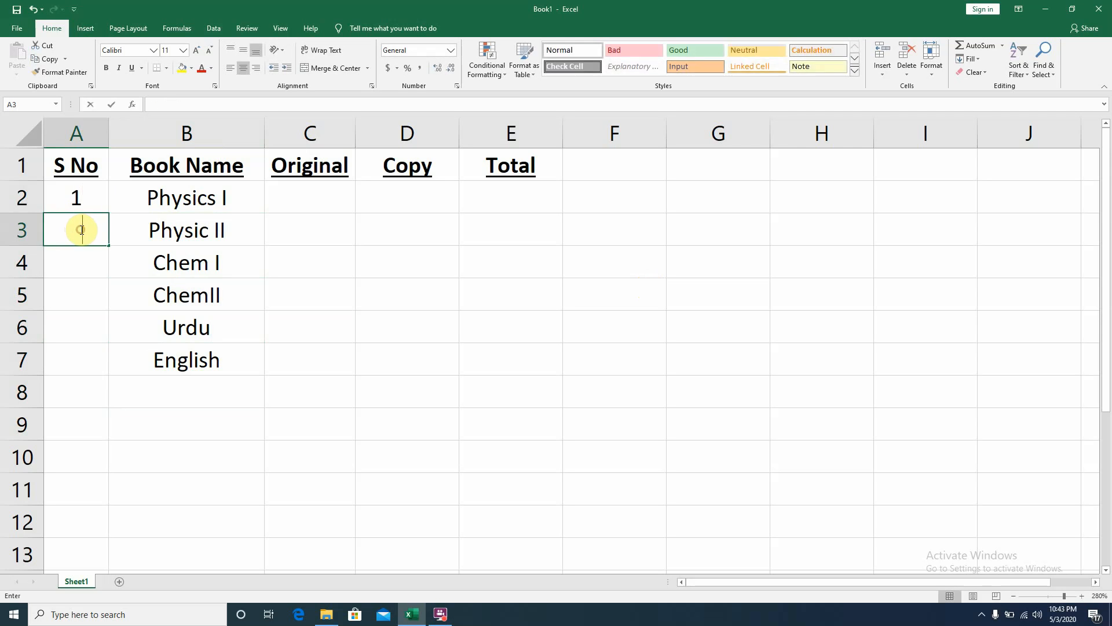
type("2")
key("Return")
left_click_drag(92, 204, 90, 361)
left_click(260, 320)
- Enter 32 as Original and 54 as Copy for Physics I in row 2
left_click(312, 200)
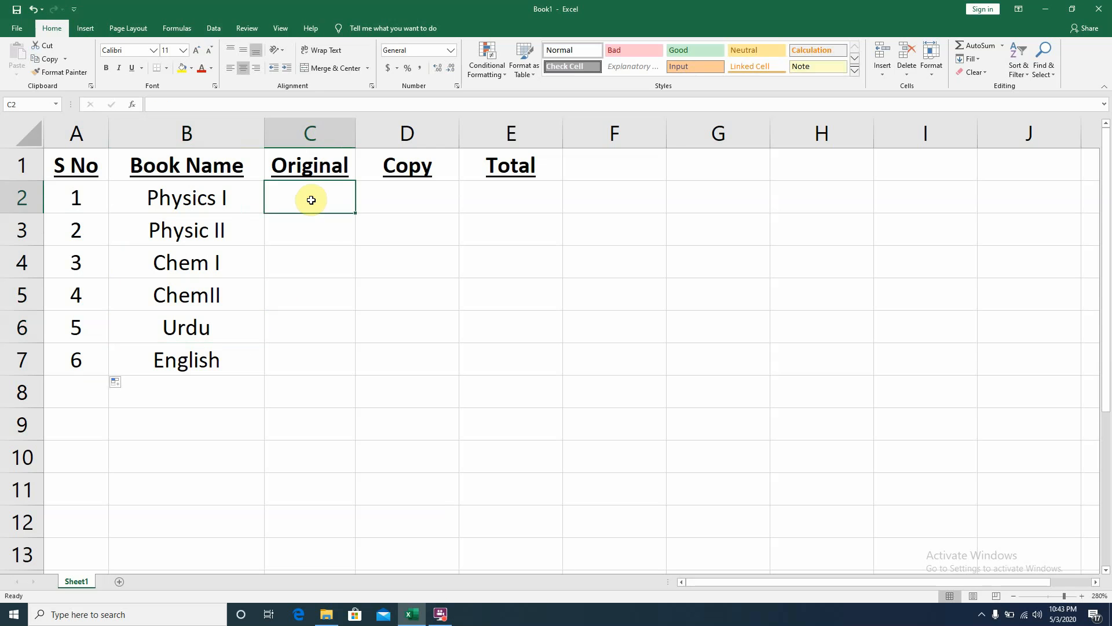
type("32")
left_click(309, 251)
left_click(311, 239)
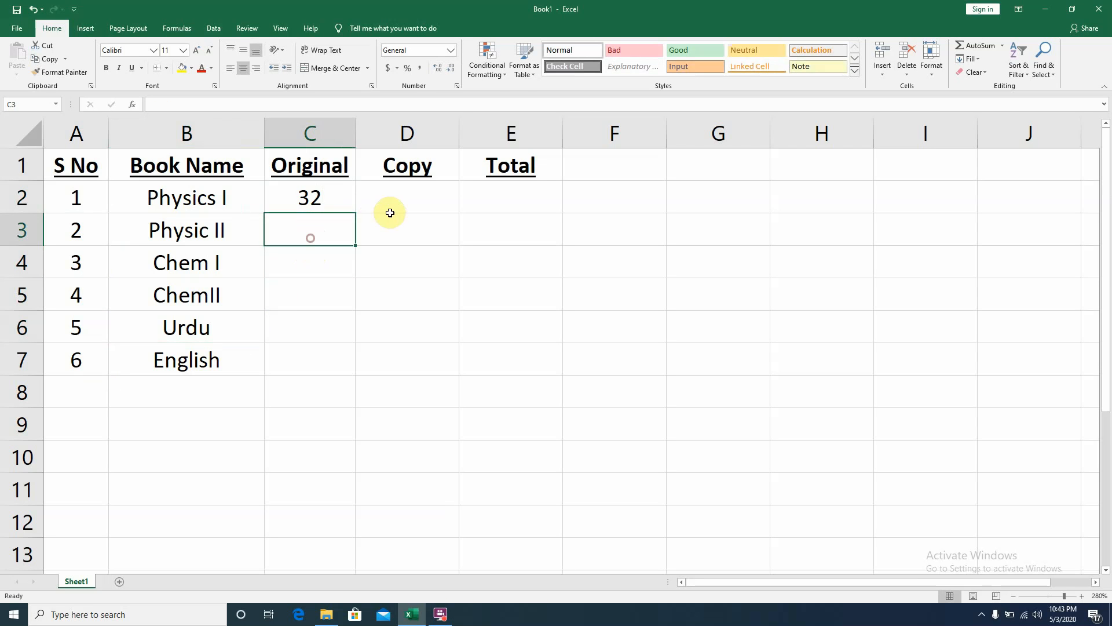
left_click(399, 200)
type("32")
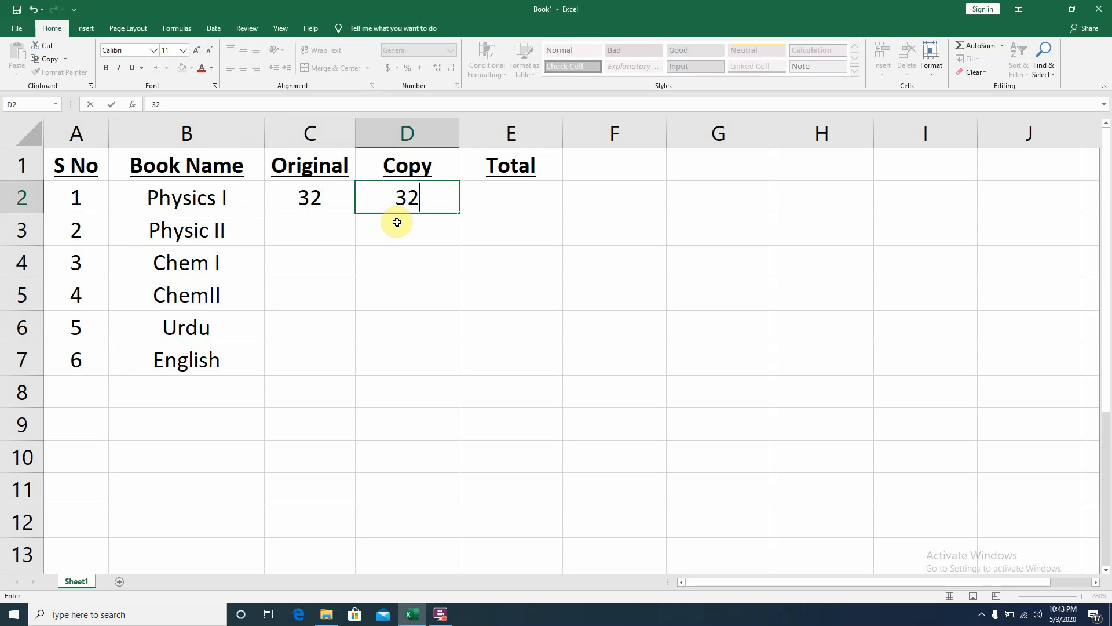
key("BackSpace")
key("BackSpace")
type("54")
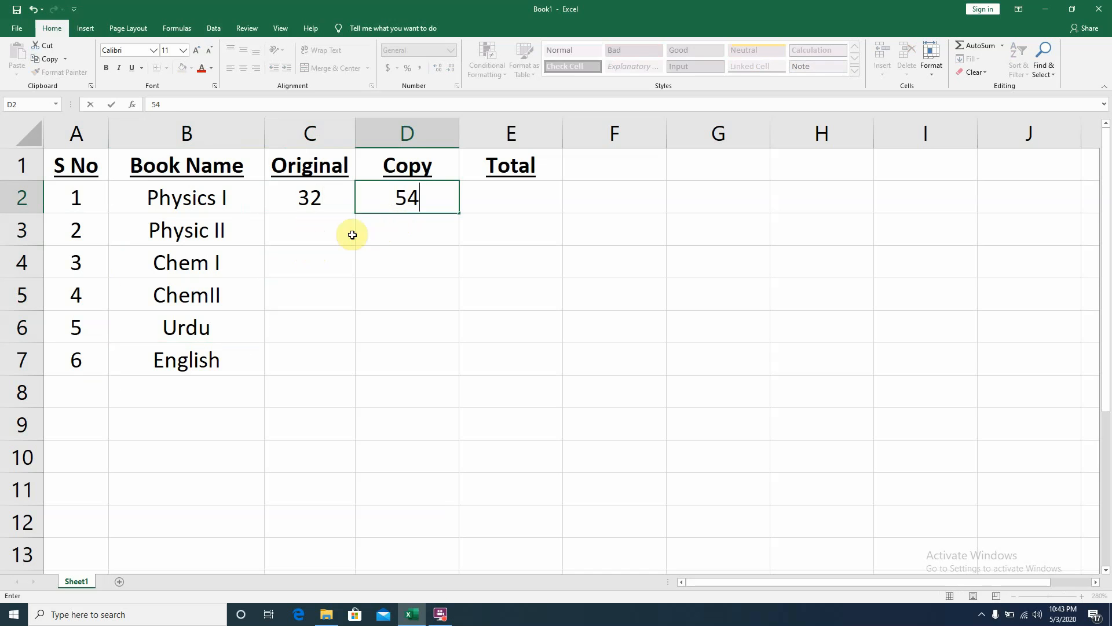
- Enter Original and Copy counts 54 and 4 for Physic II, and 43 and 55 for Chem I
left_click(329, 237)
type("54")
left_click(392, 227)
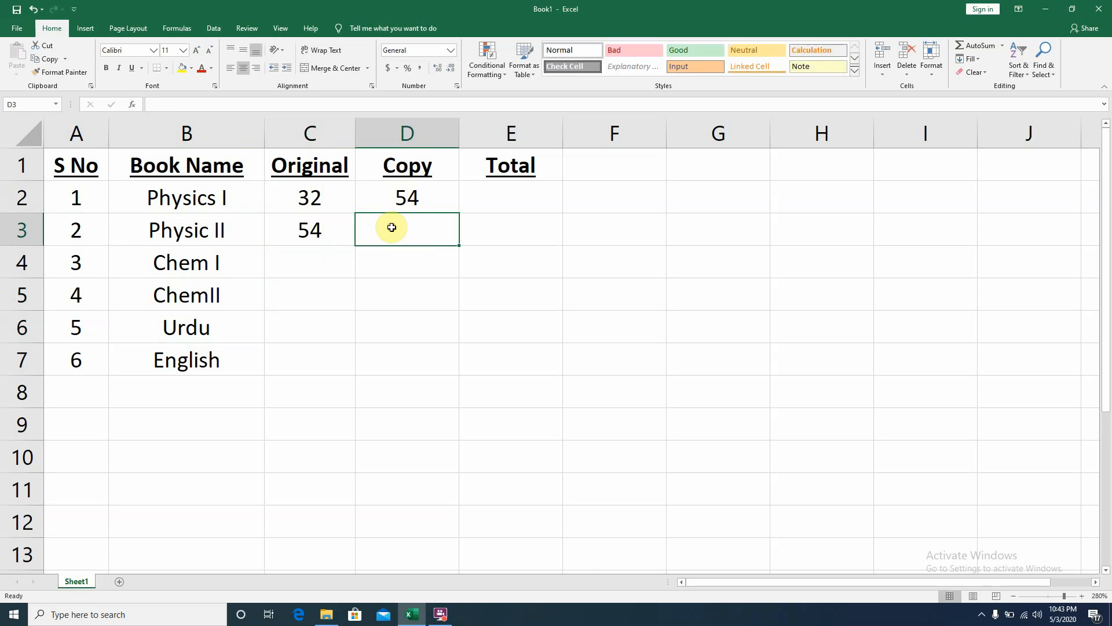
type("4")
left_click(340, 266)
type("43")
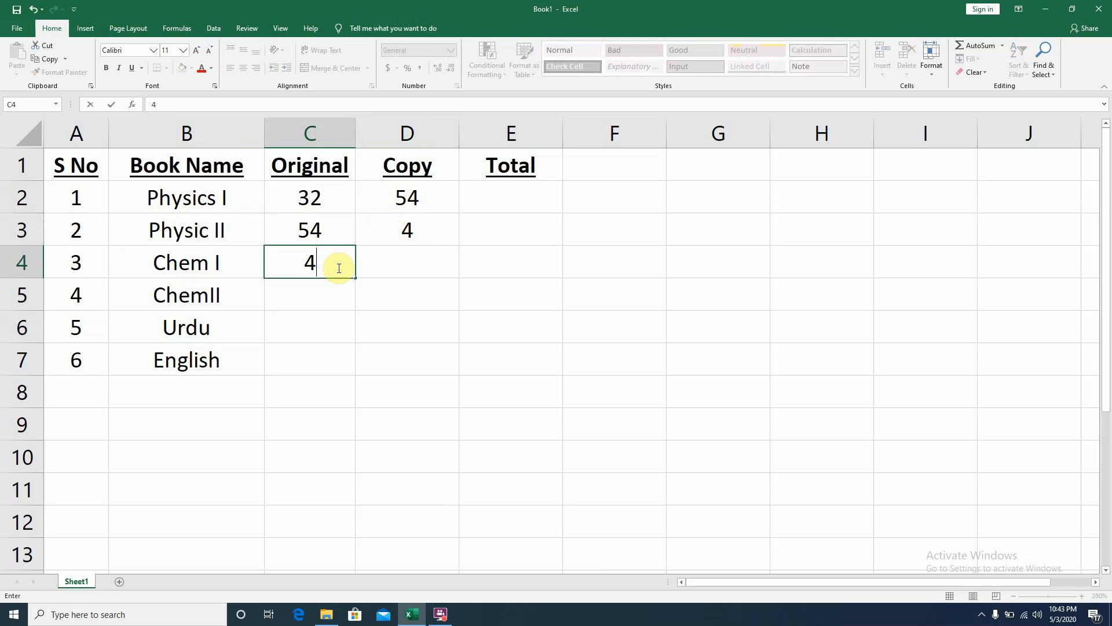
left_click(379, 267)
type("55")
- Enter Original 57 and Copy 33 for ChemII in row 5
left_click(311, 295)
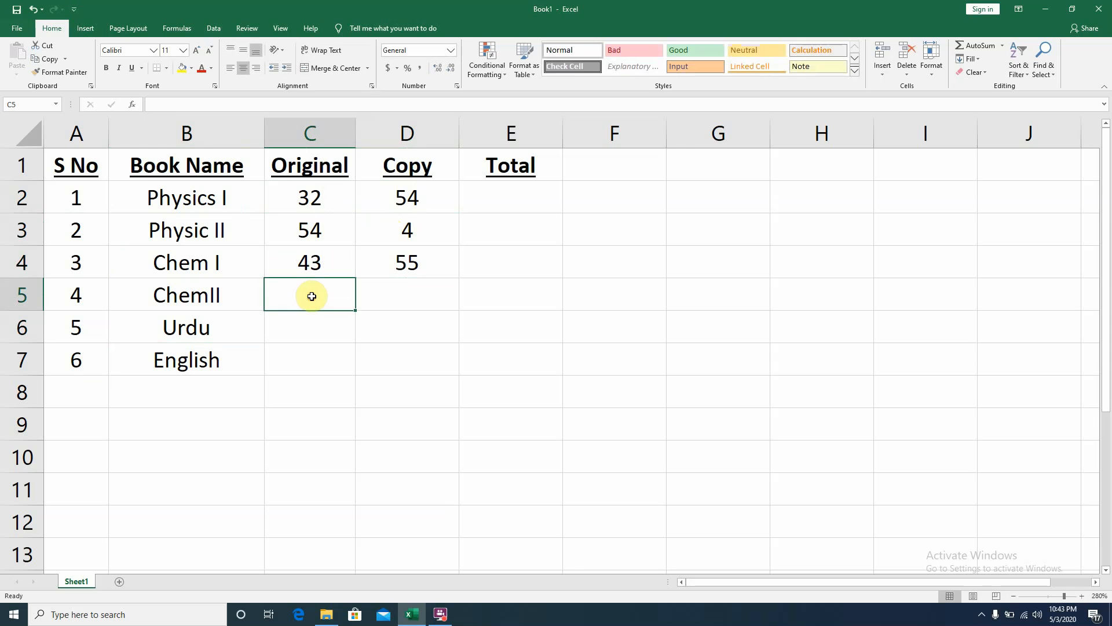
type("57")
left_click(373, 298)
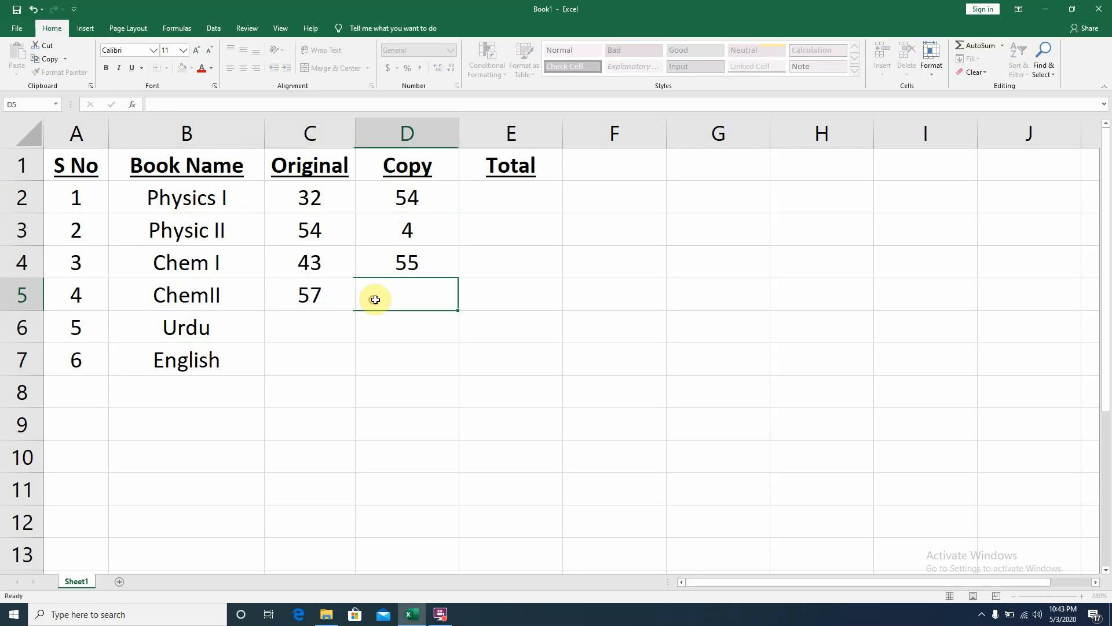
type("33")
left_click(336, 349)
- Enter Original and Copy counts 57 and 37 for Urdu, and 37 and 33 for English
left_click(323, 329)
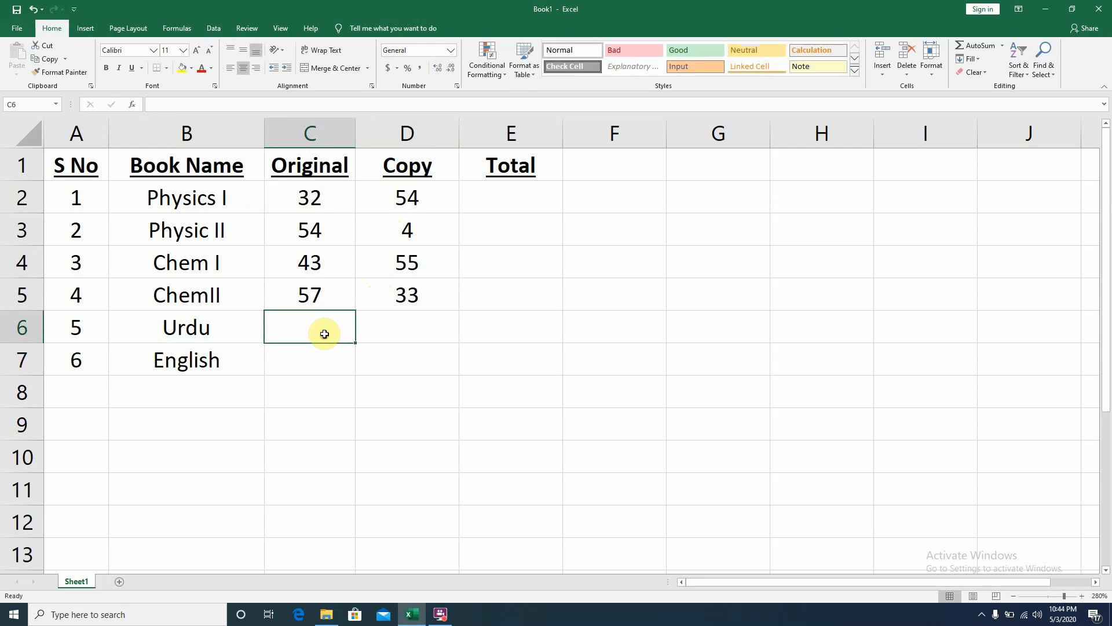
type("57")
left_click(391, 330)
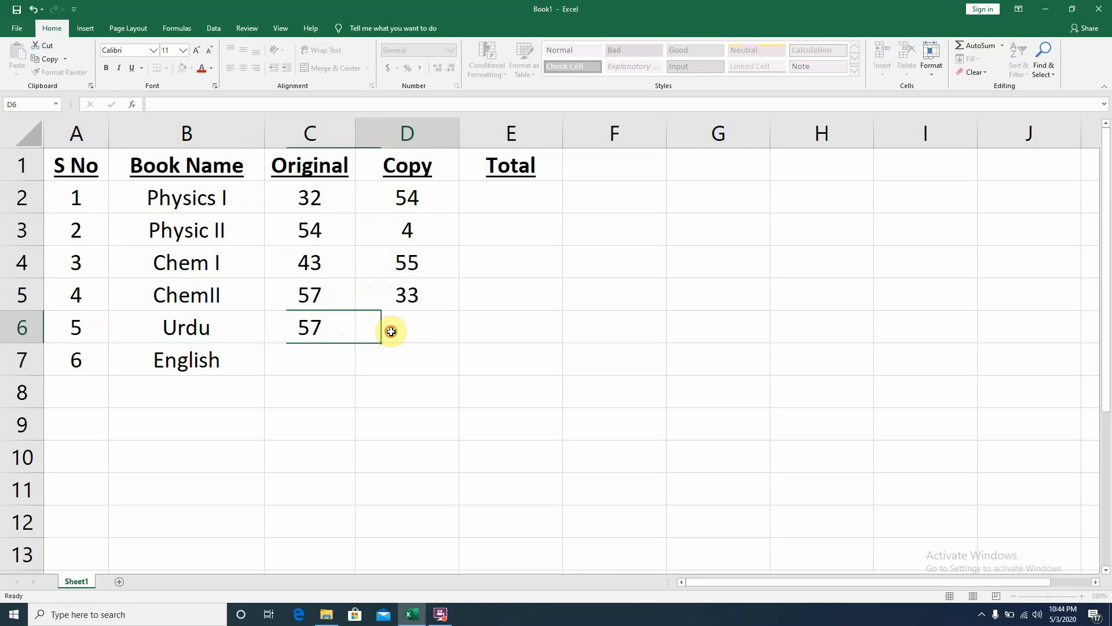
type("37")
left_click(340, 362)
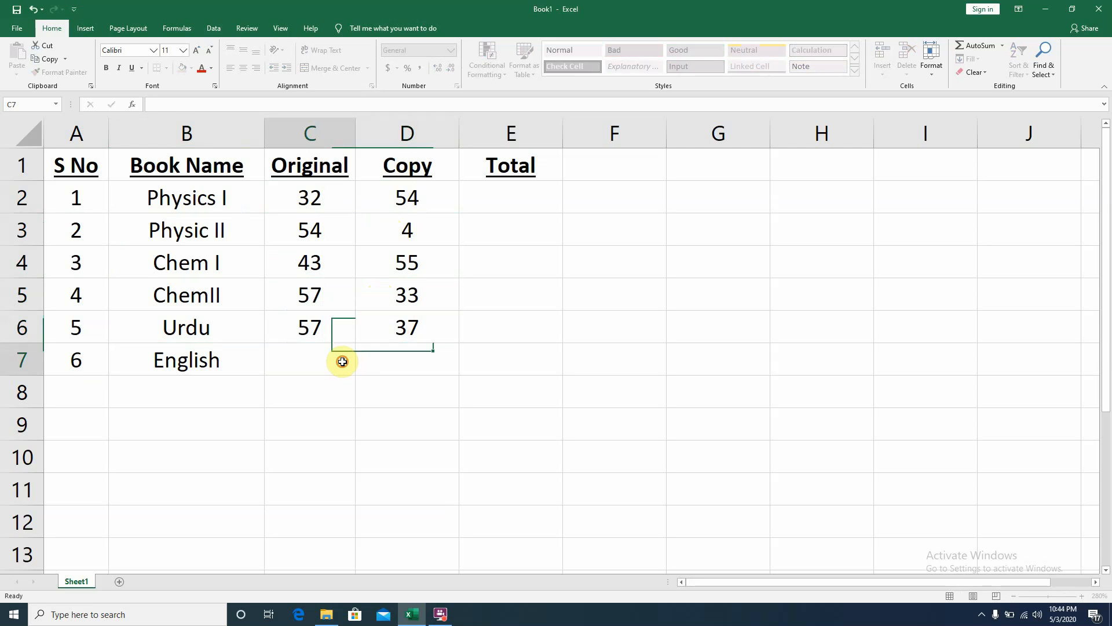
type("37")
left_click(421, 362)
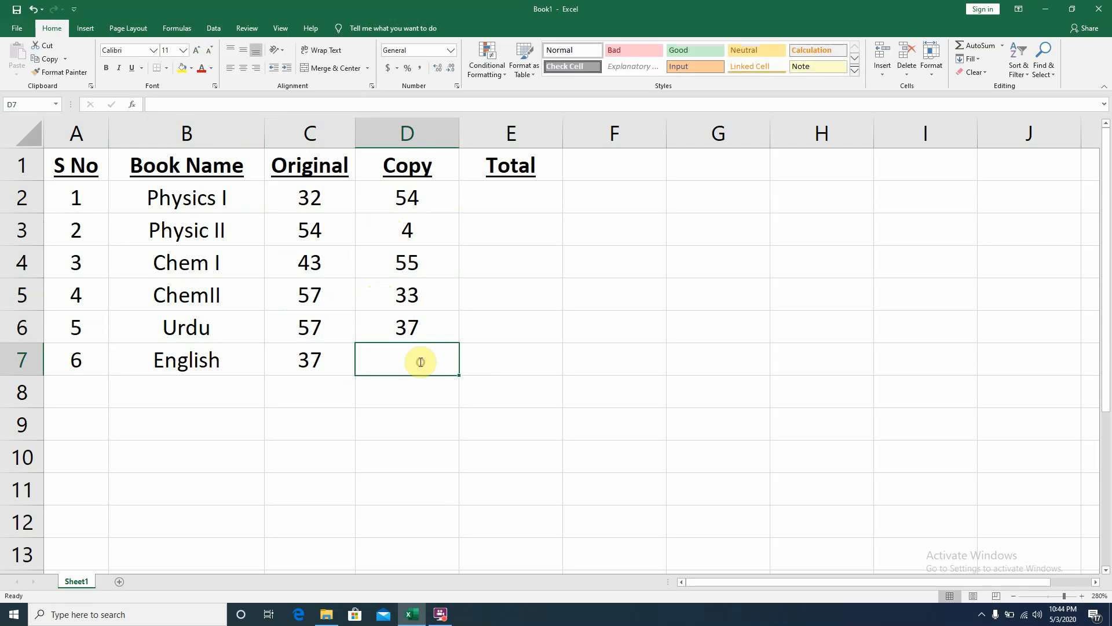
type("33")
left_click(474, 356)
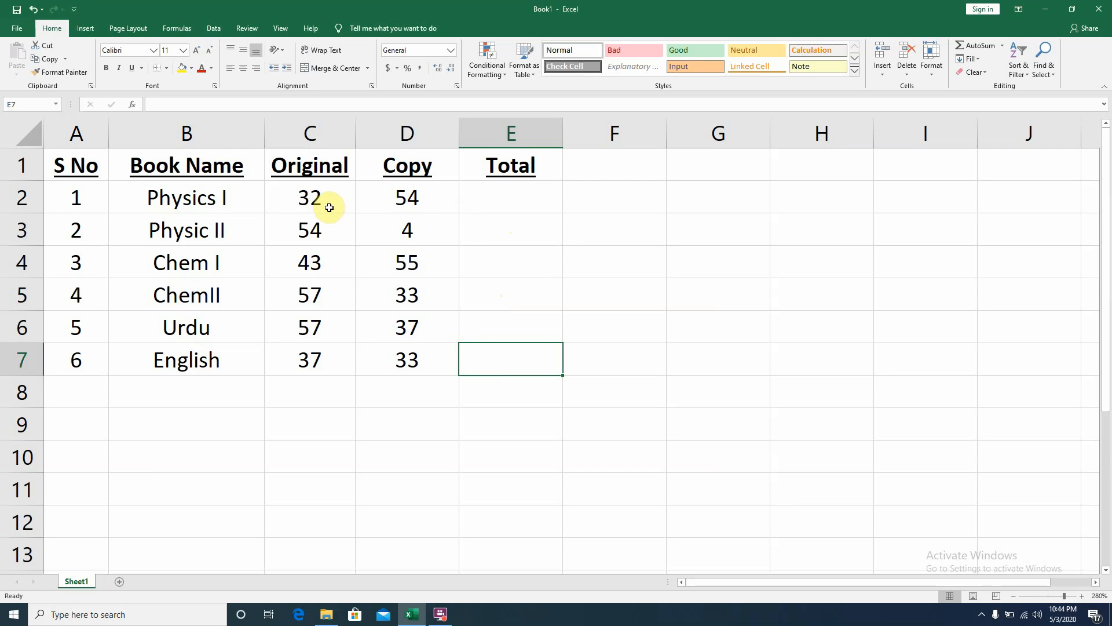
- Select C2:D2 and add 32 + 54 in the Calculator app, then close Calculator
left_click_drag(330, 208, 368, 208)
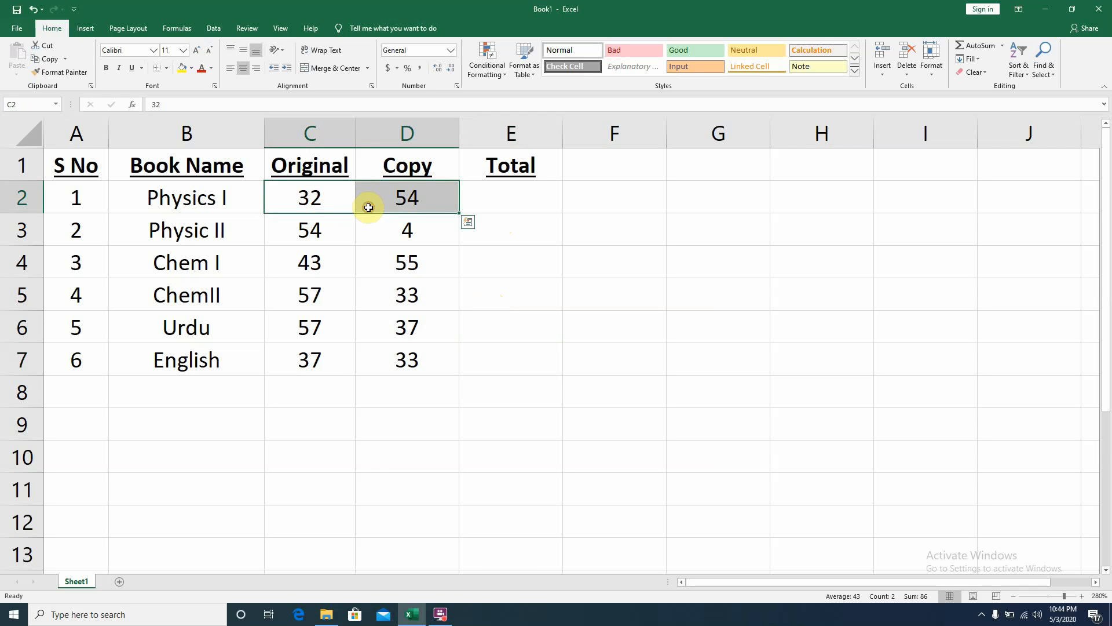
left_click(2, 619)
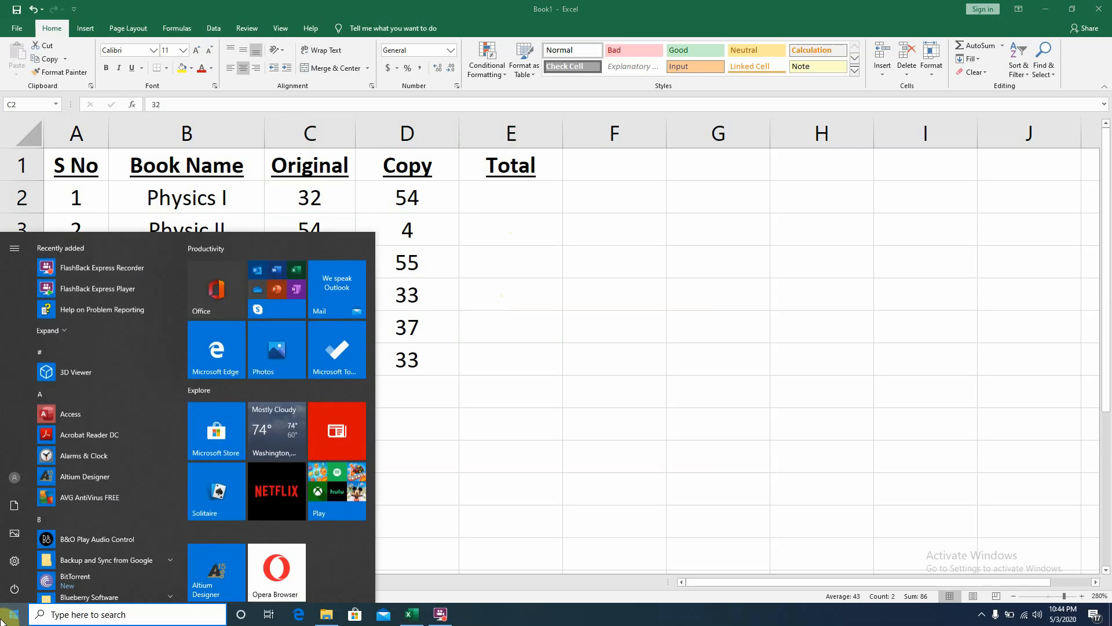
type("cal")
key("Return")
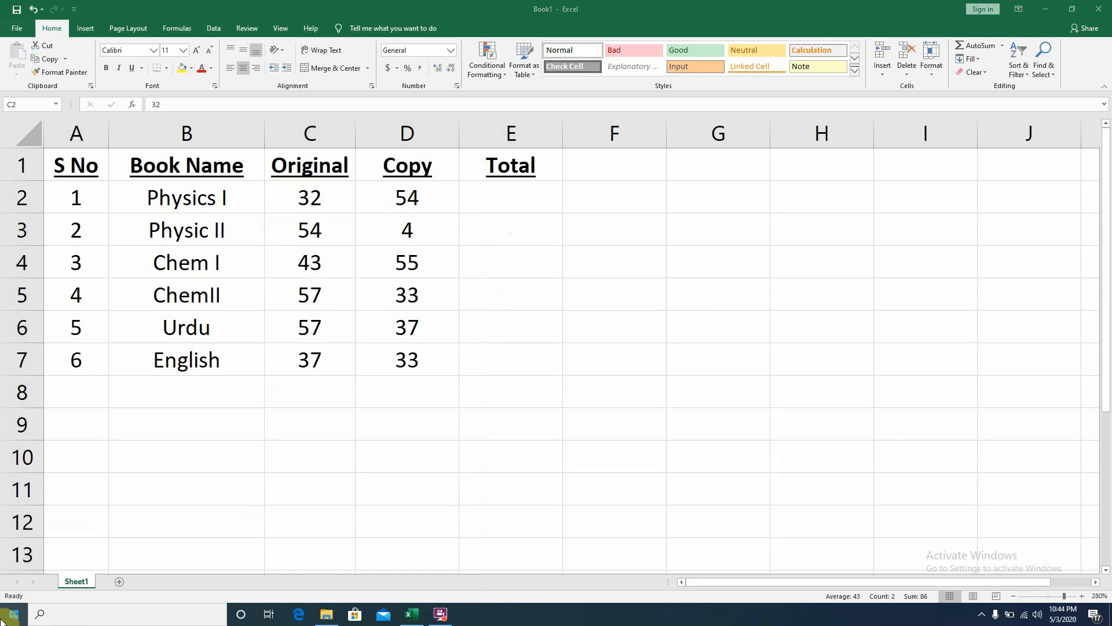
type("32")
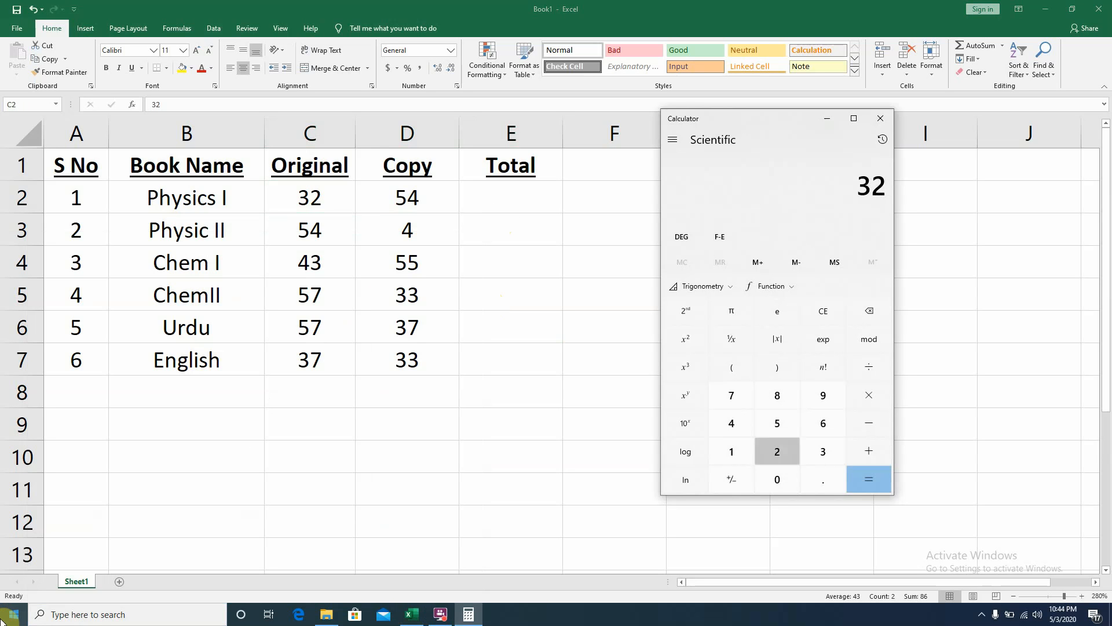
type(" + 54")
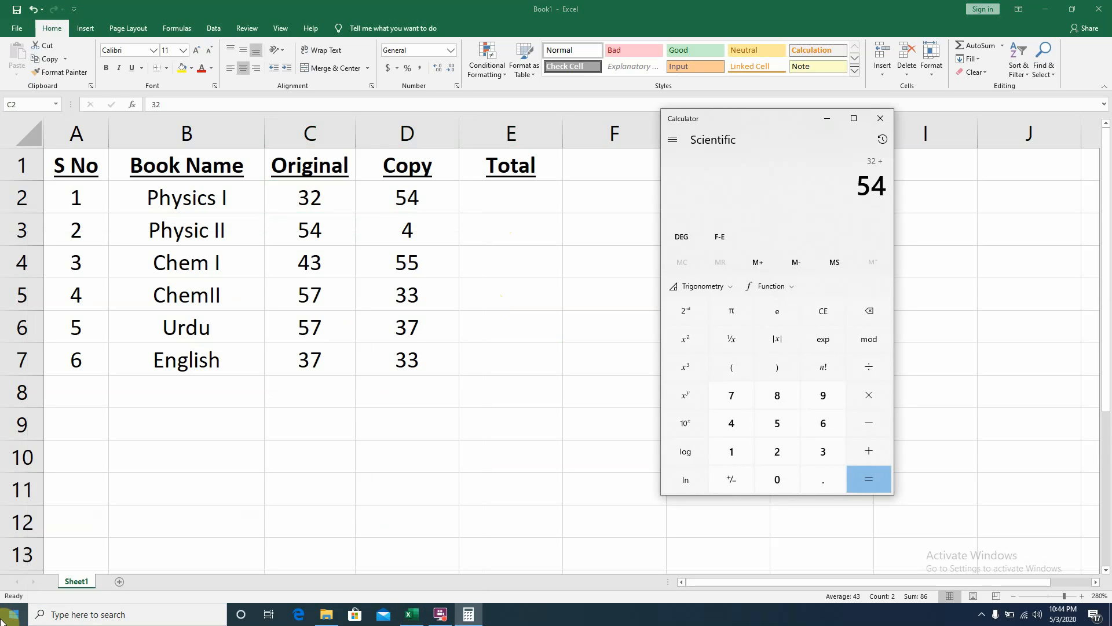
key("Return")
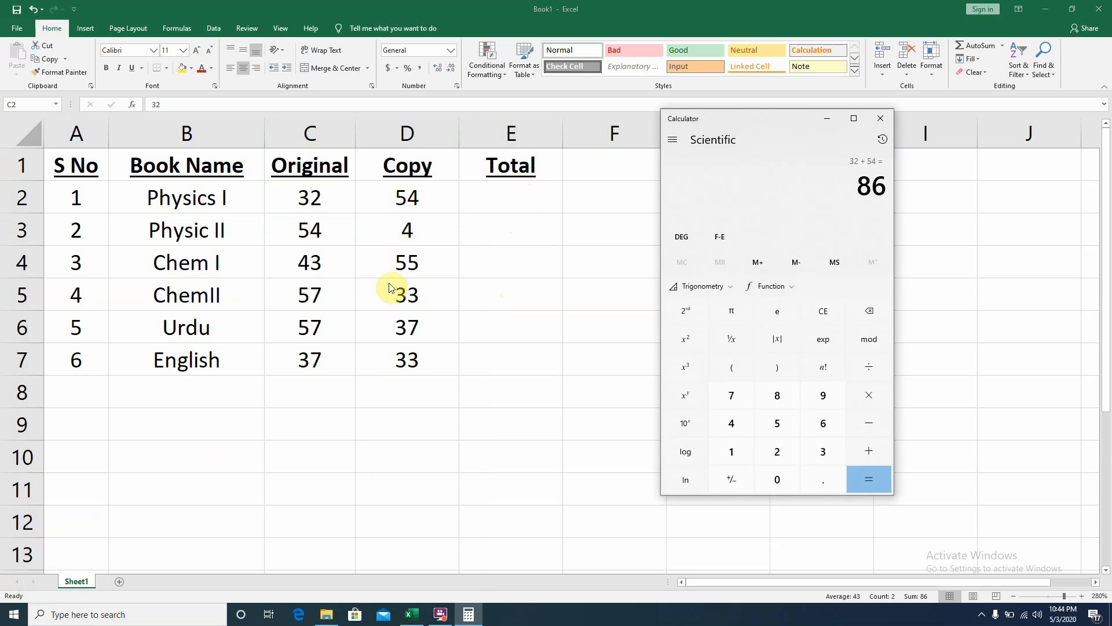
left_click(876, 119)
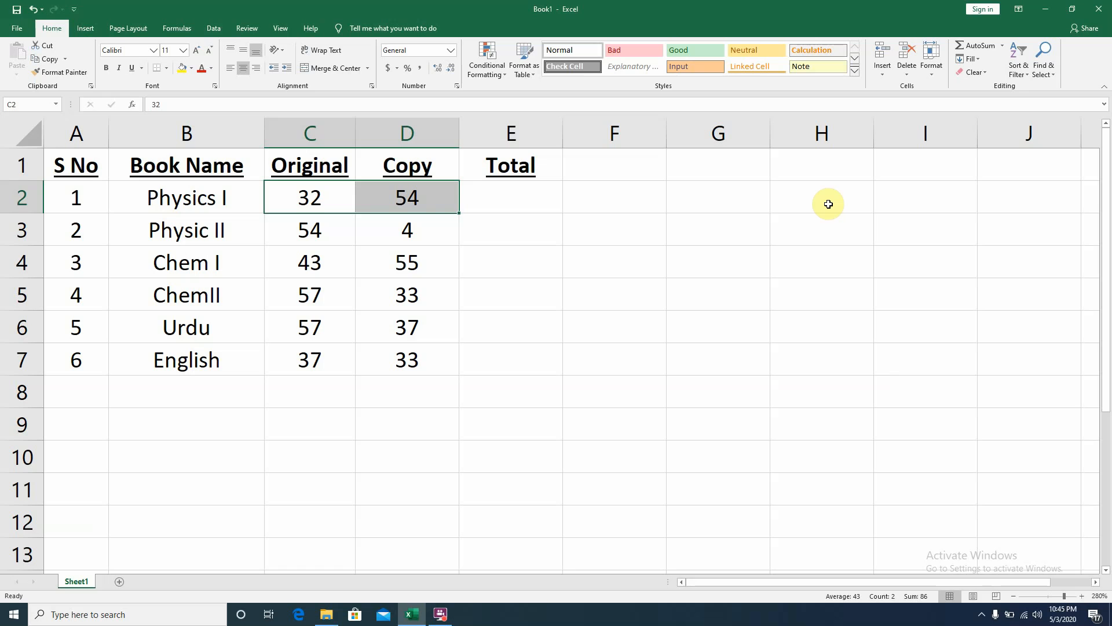
- Enter the trial formula =sadad in E2
left_click(812, 171)
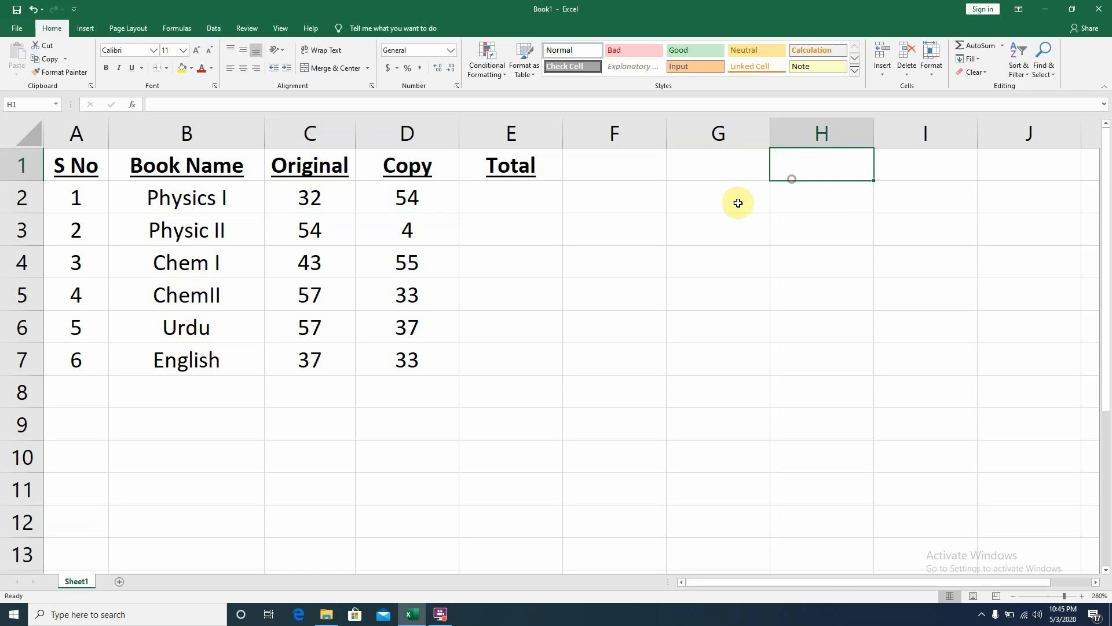
left_click(493, 198)
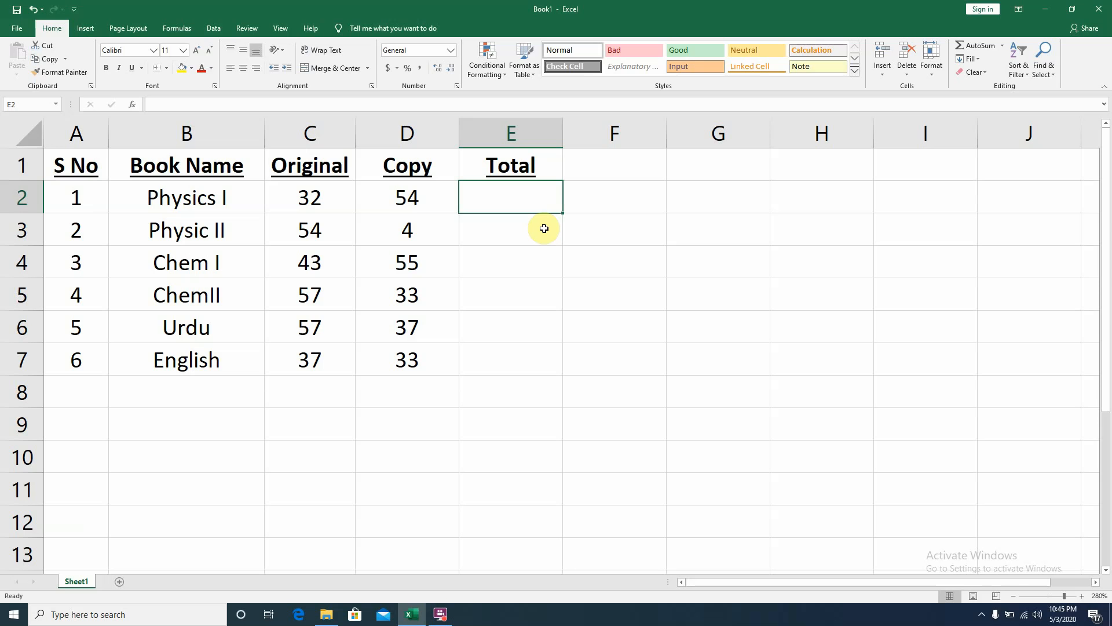
type("=")
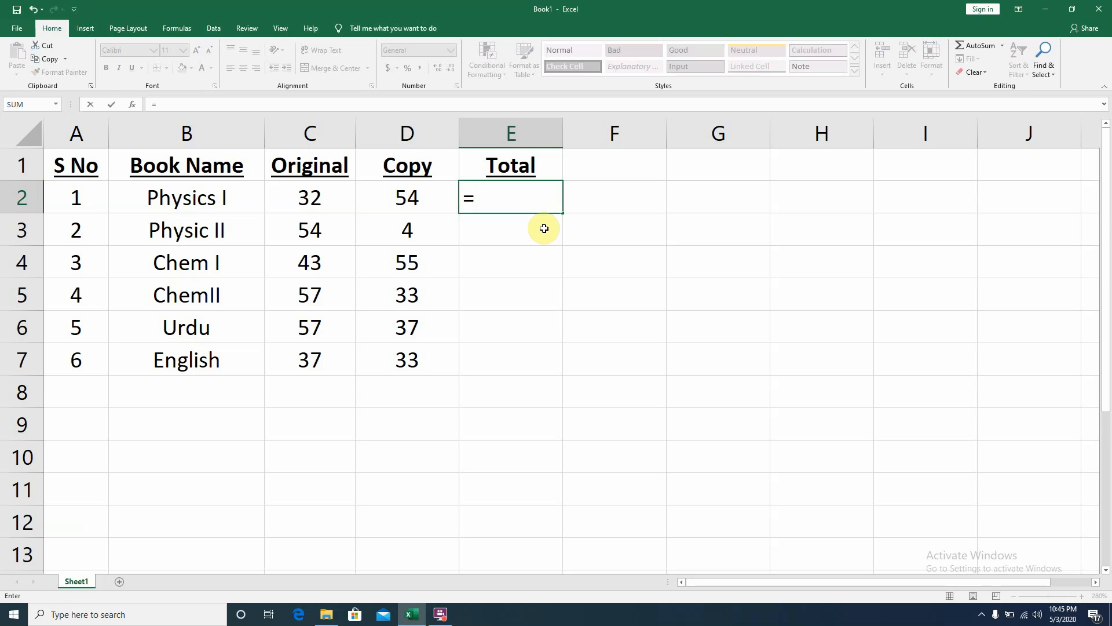
type("sadad")
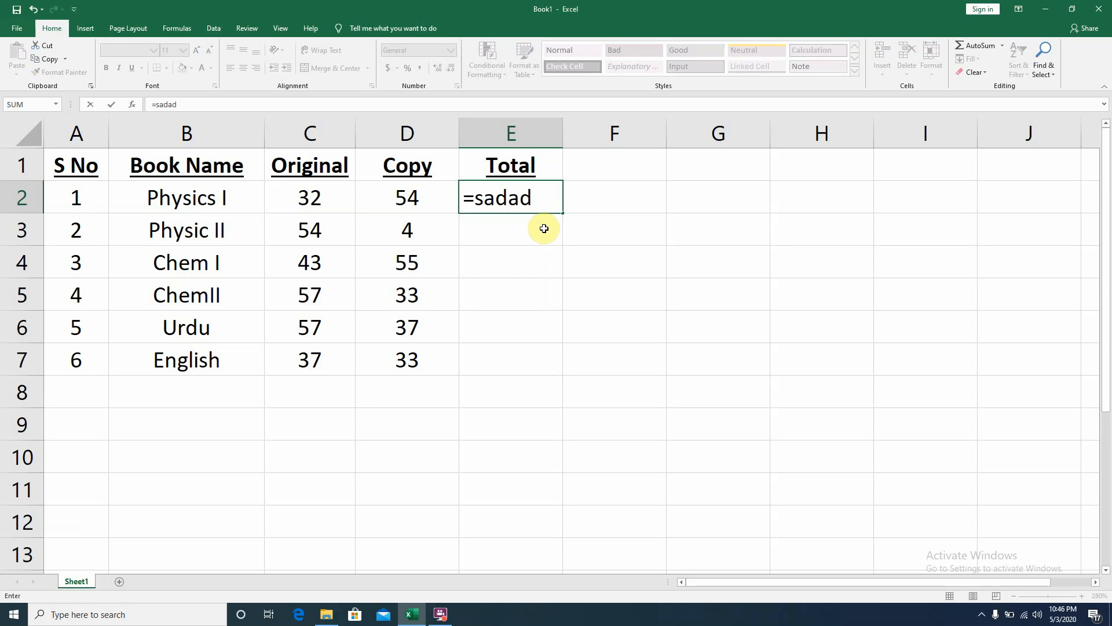
key("Return")
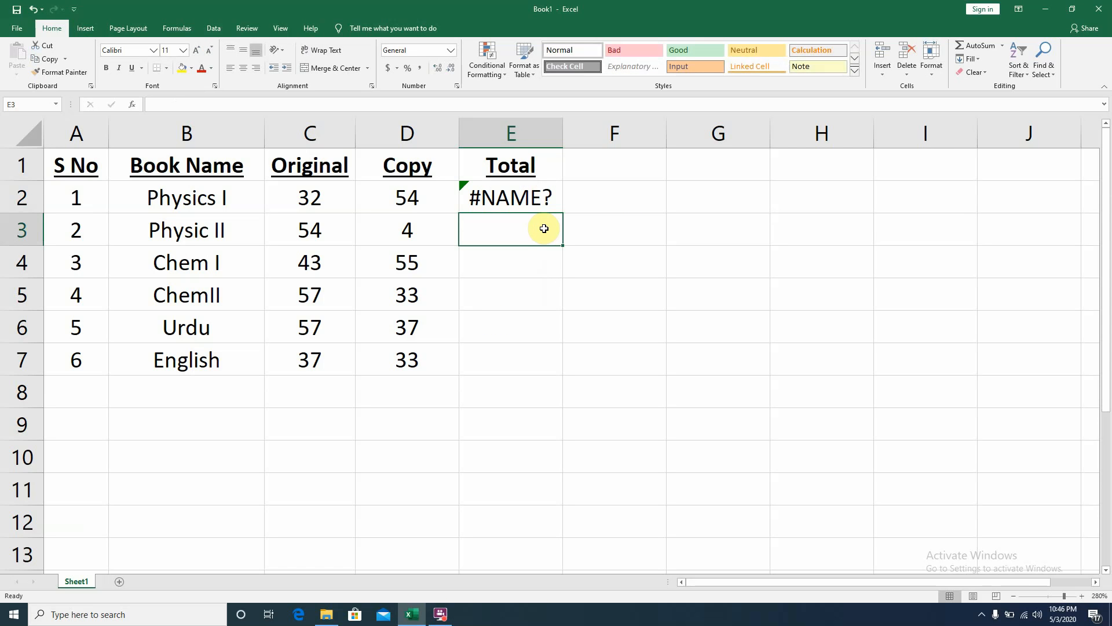
- Edit E2's entry to fdfd= by deleting characters and adding fdfd at the start
double_click(539, 203)
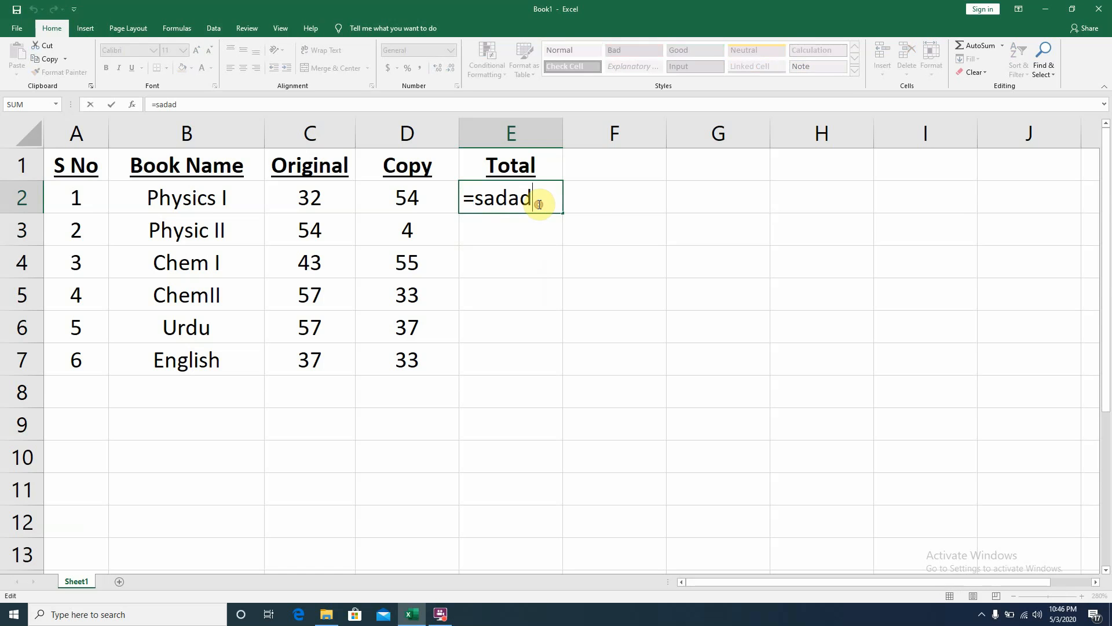
key("BackSpace")
key("BackSpace")
key("BackSpace")
key("BackSpace")
key("BackSpace")
key("Home")
type("fdfd")
key("Return")
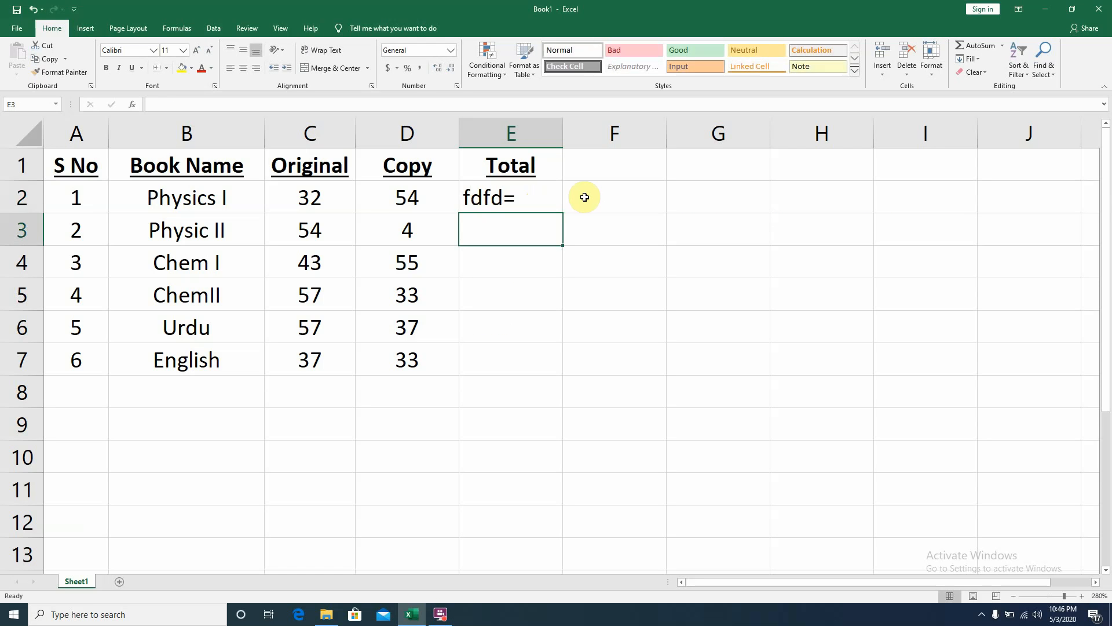
- Clear the contents of cell E2
key("BackSpace")
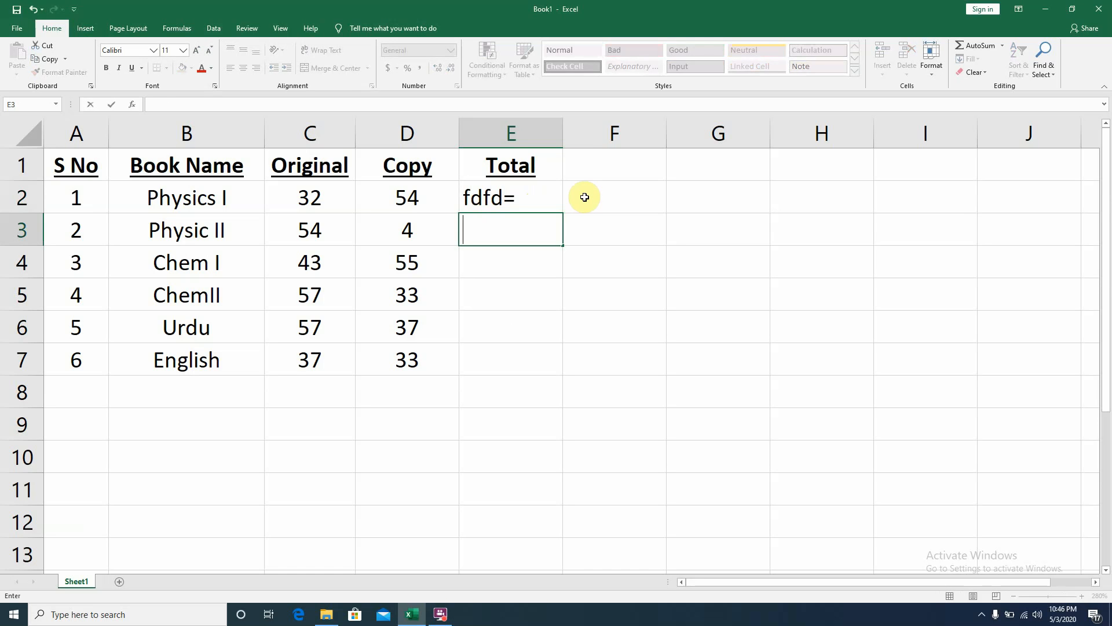
key("Up")
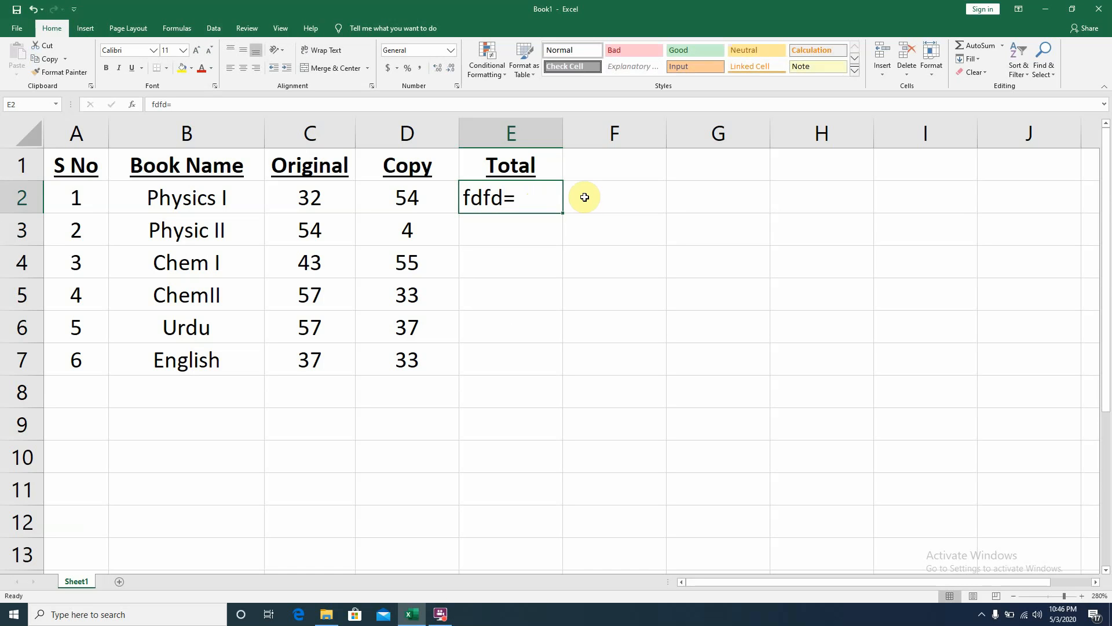
key("BackSpace")
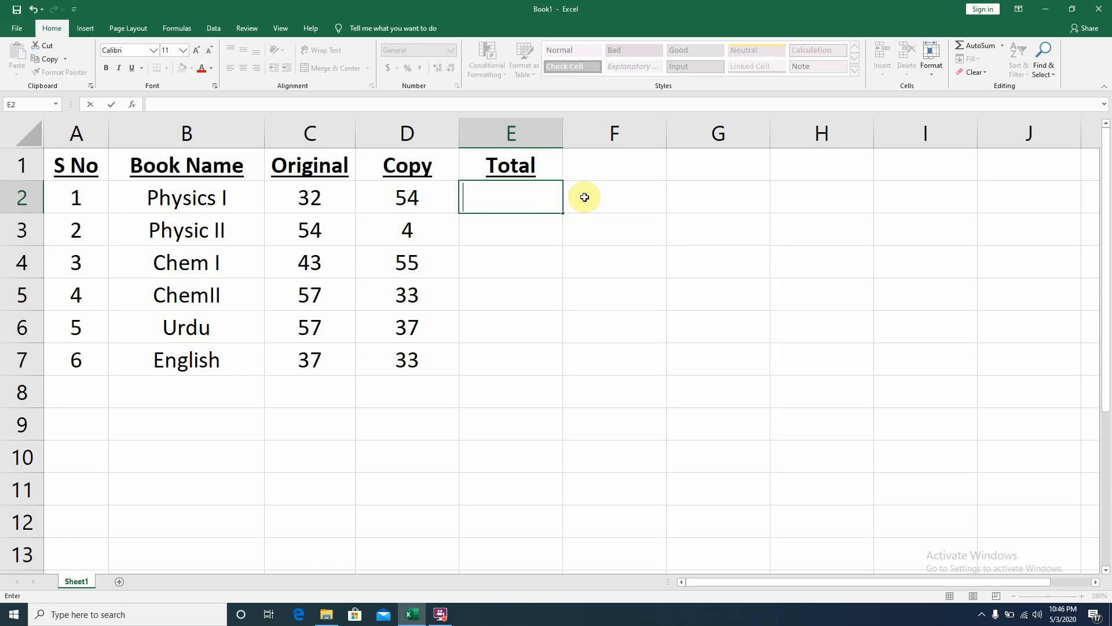
- Enter the formula =32+54 in cell E2
type("=")
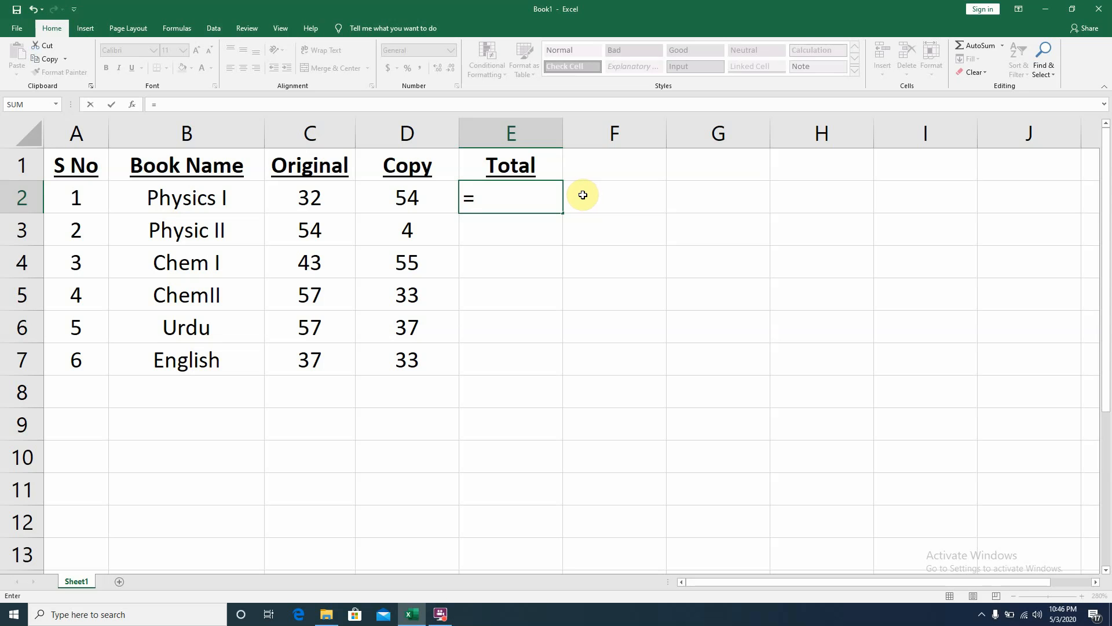
type("32+54")
key("Return")
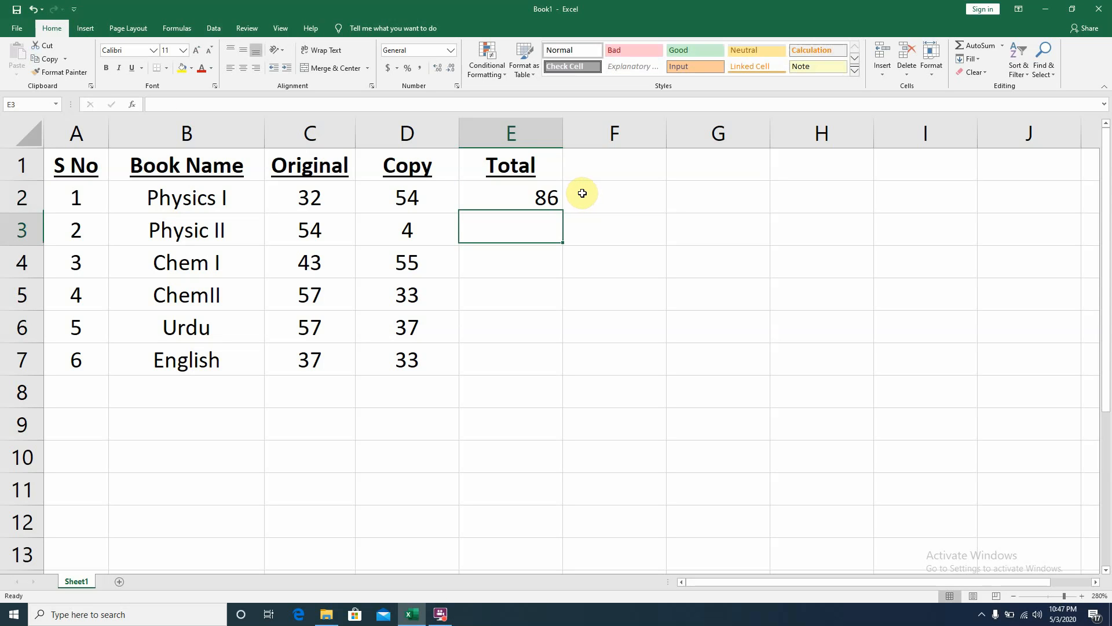
- Change the Copy value for Physics I in D2 to 55
left_click(420, 202)
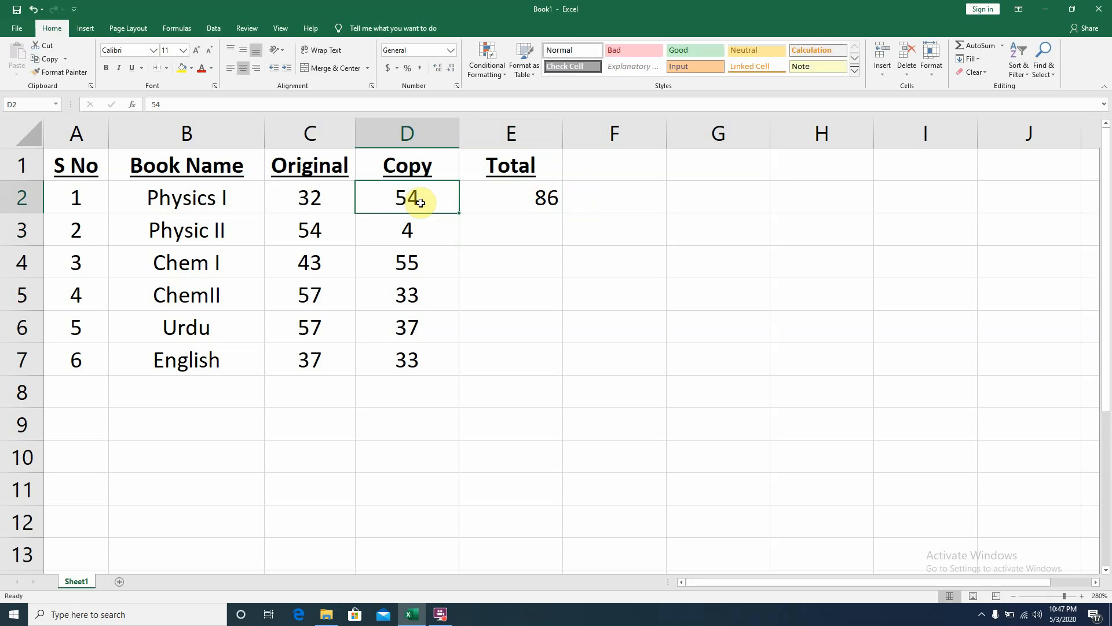
type("55")
left_click(534, 347)
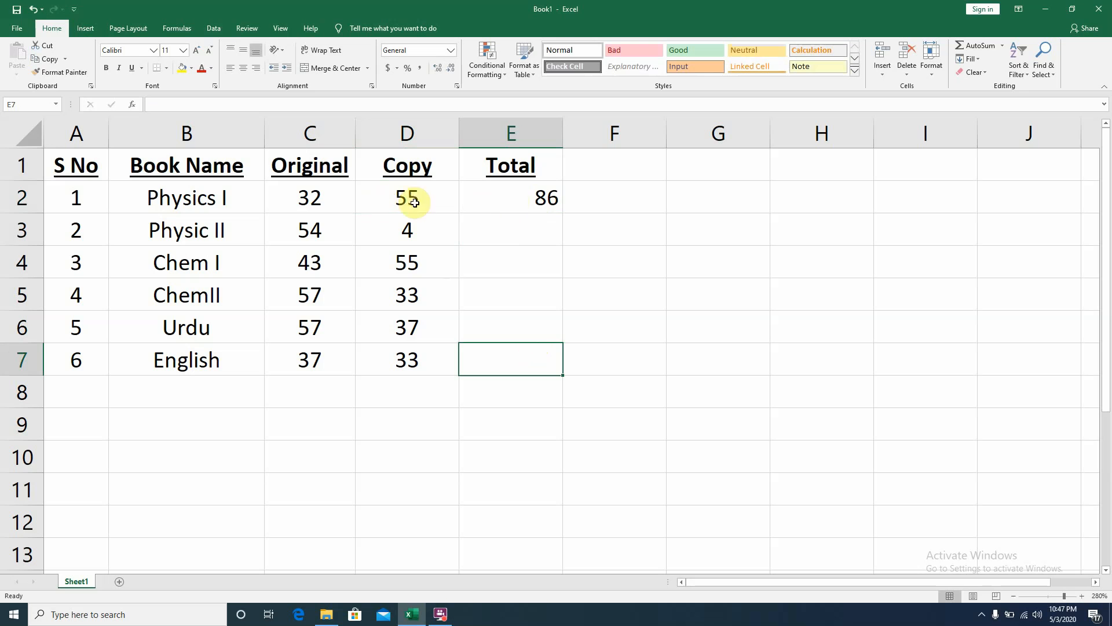
- Replace E2's contents with the formula =C2+D2 built from the Original and Copy cells
left_click(519, 196)
double_click(518, 195)
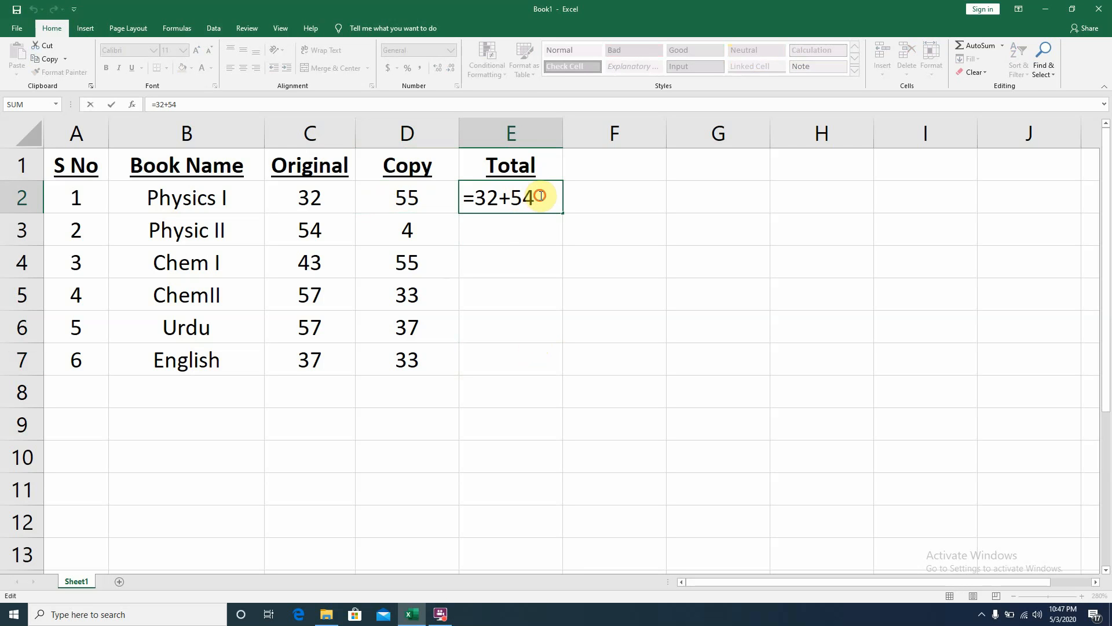
left_click_drag(550, 200, 476, 197)
key("BackSpace")
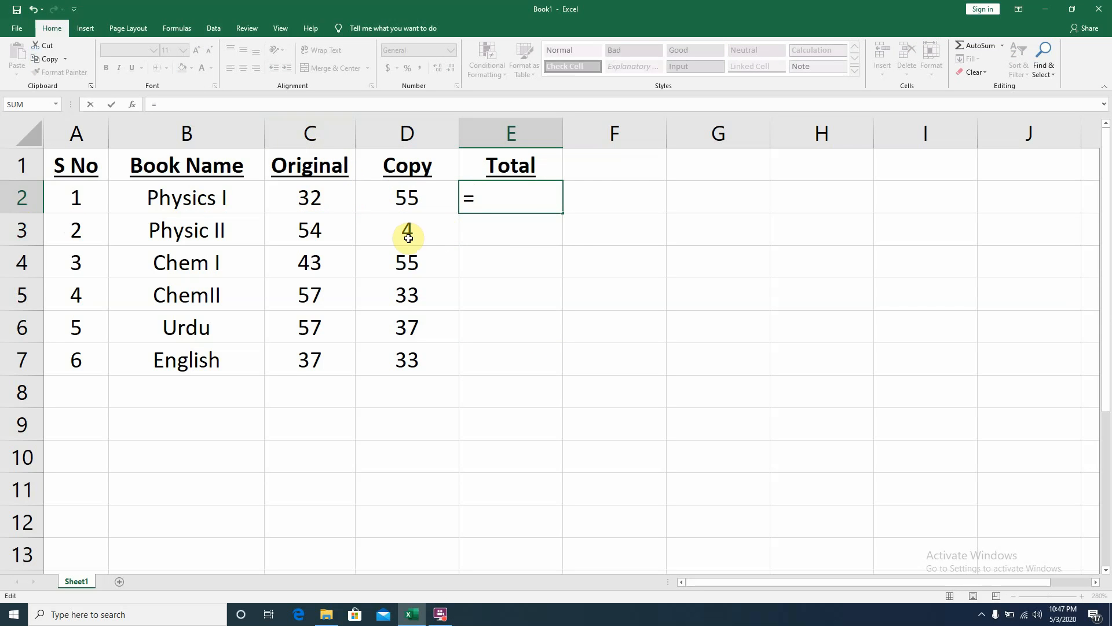
type("C")
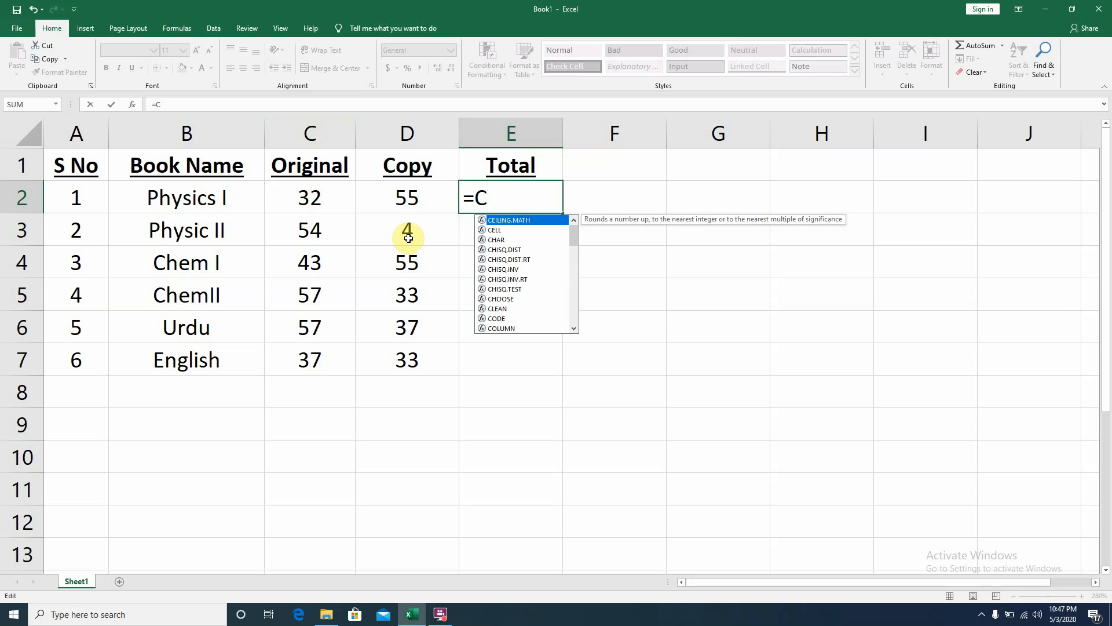
type("@")
key("BackSpace")
type("2")
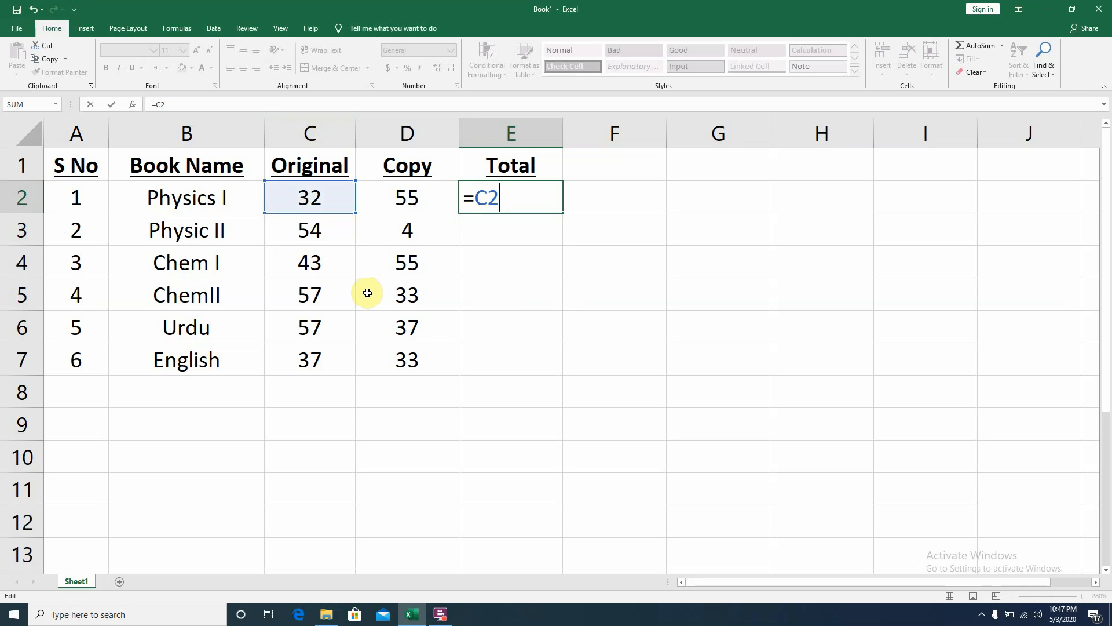
key("BackSpace")
key("BackSpace")
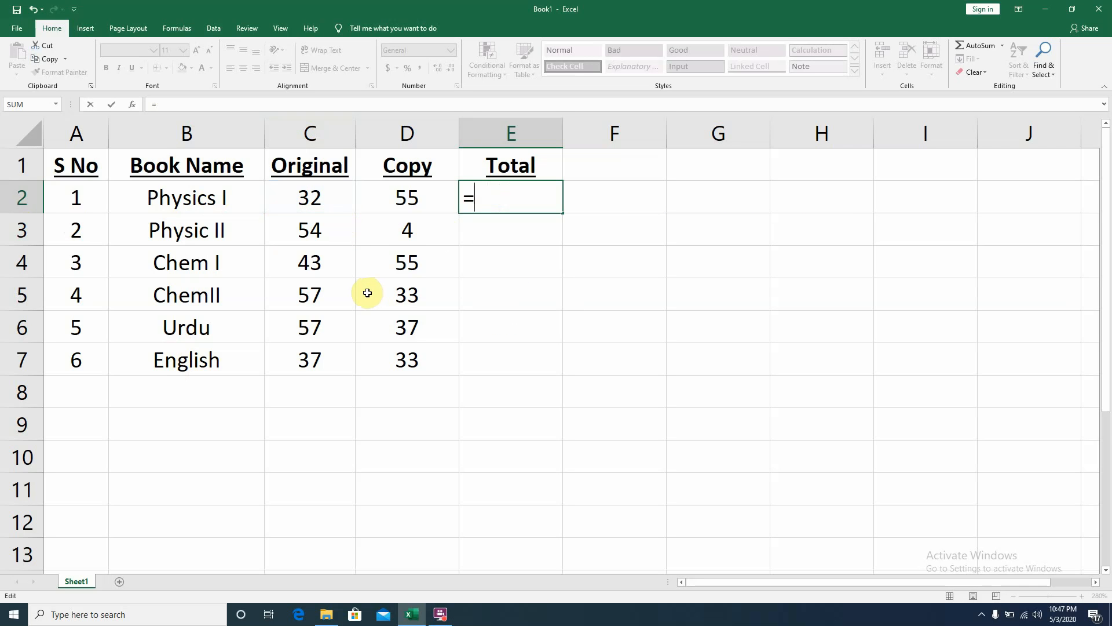
left_click(317, 200)
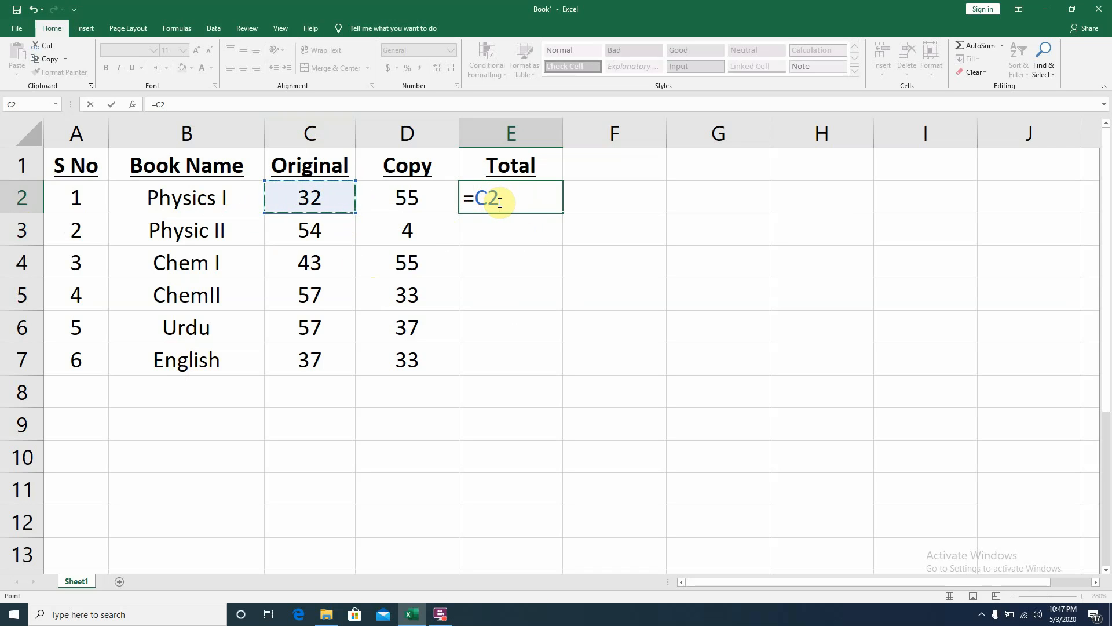
type("+")
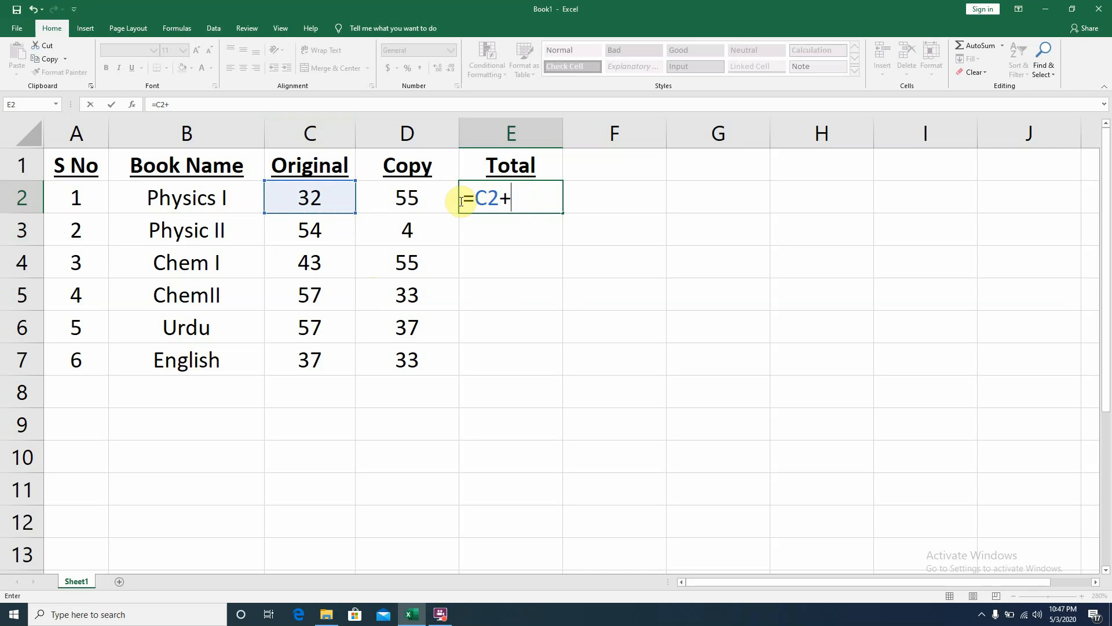
left_click(394, 204)
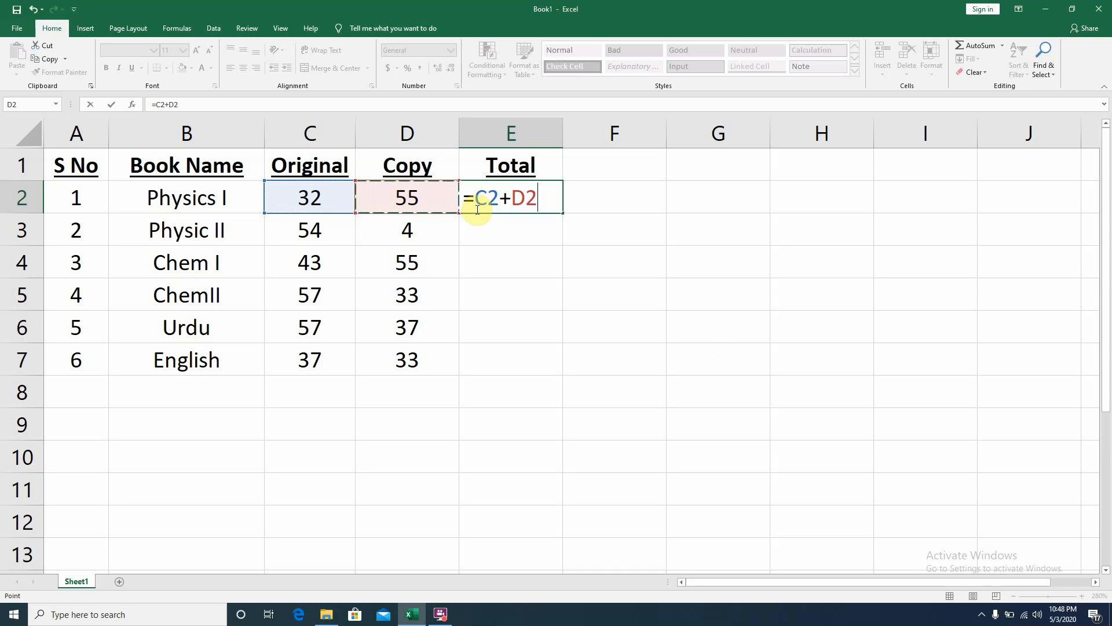
key("Return")
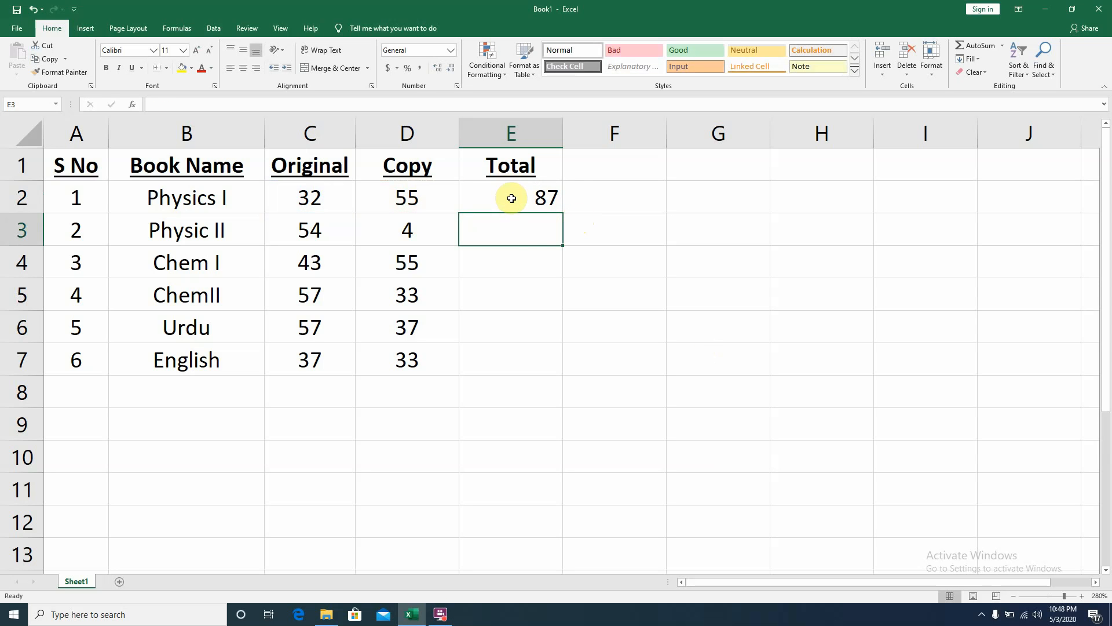
- Change the Original value for Physics I in C2 to 44
left_click(324, 194)
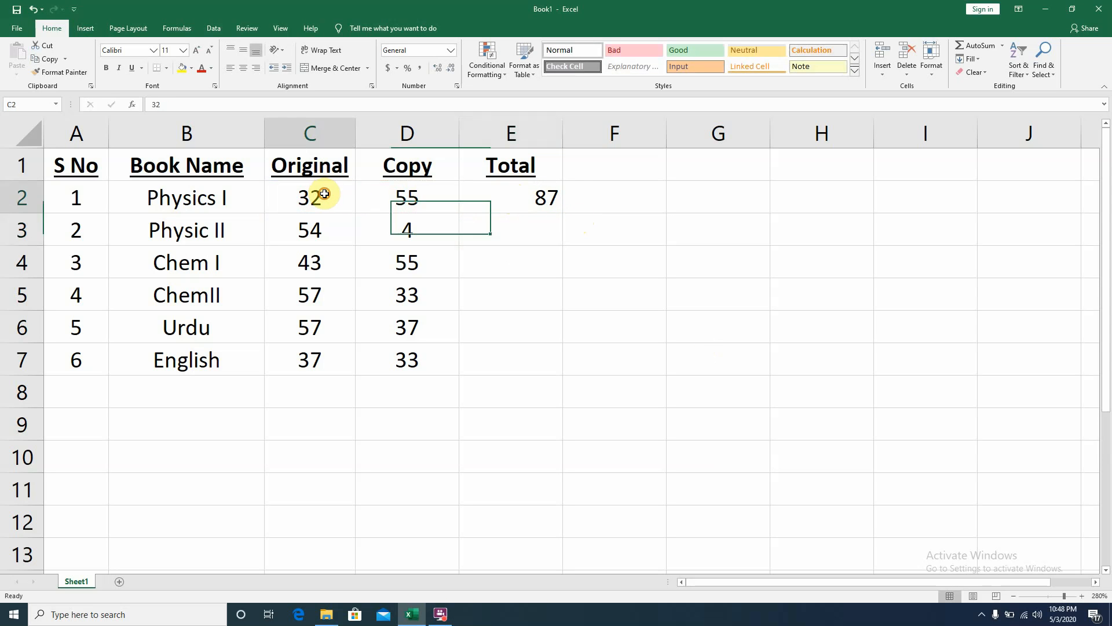
type("44")
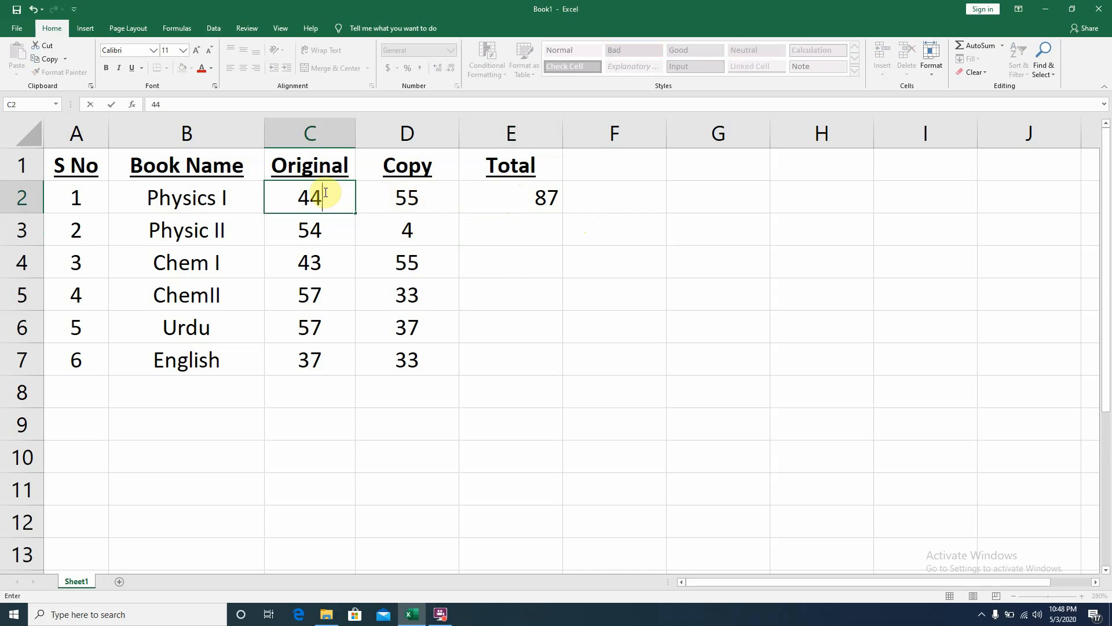
left_click(507, 285)
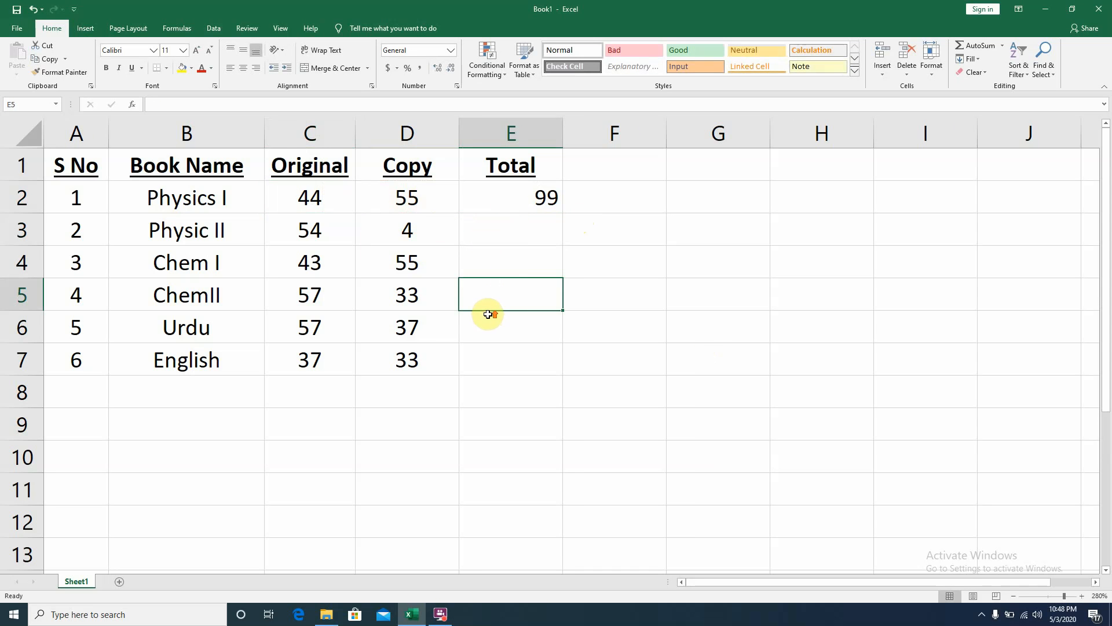
- Fill the =C2+D2 formula from E2 down through E7 using the fill handle
scroll(489, 314, "up", 7, "ctrl")
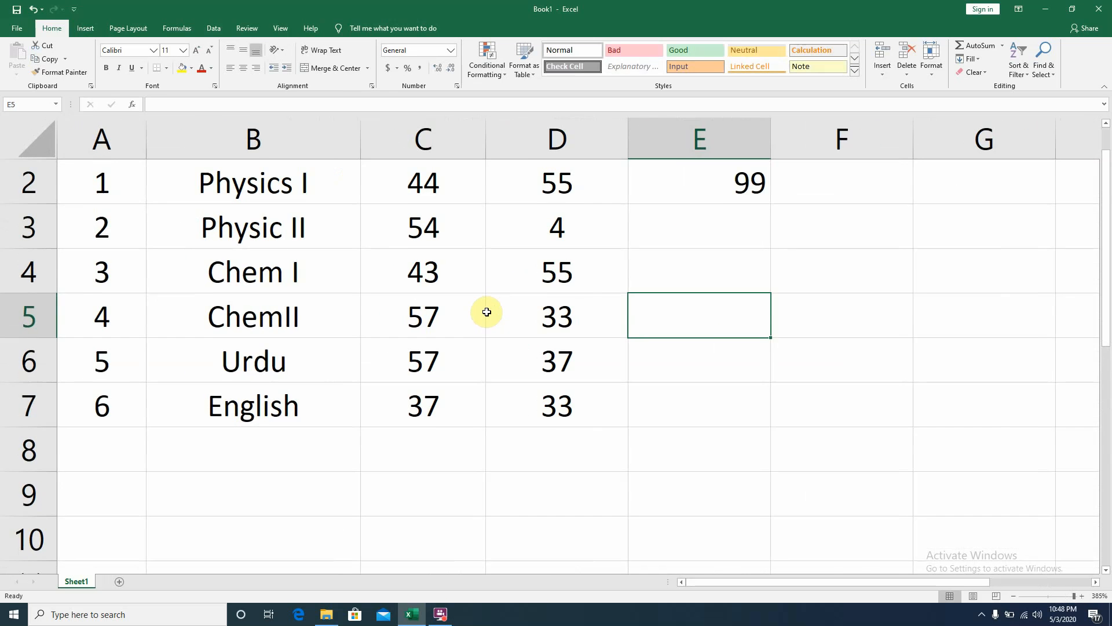
scroll(486, 311, "up", 1)
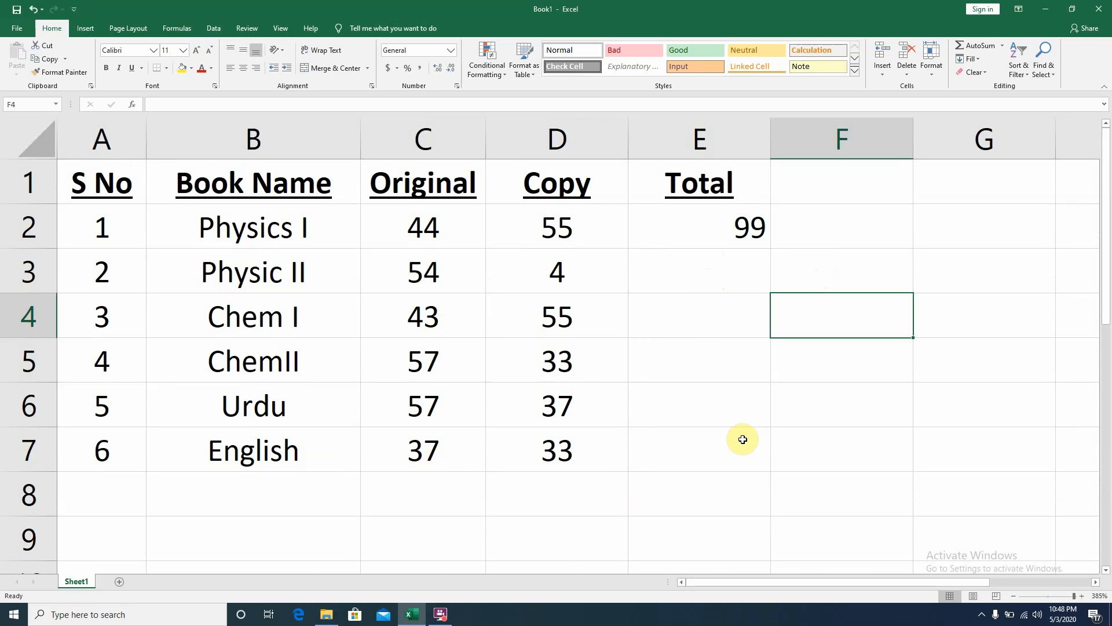
left_click(739, 219)
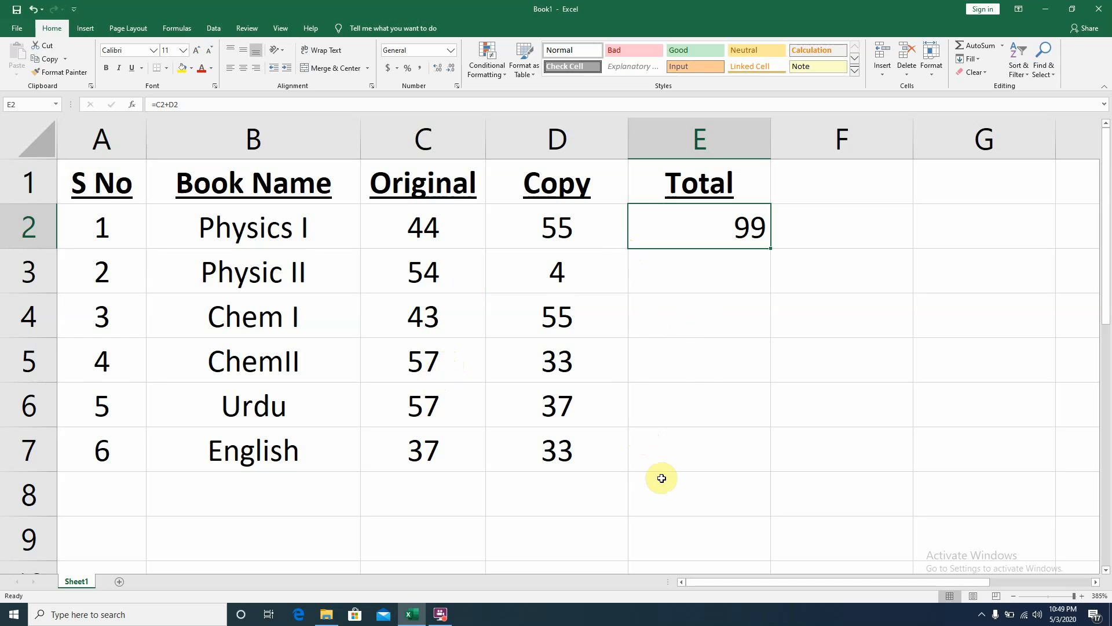
left_click(680, 415)
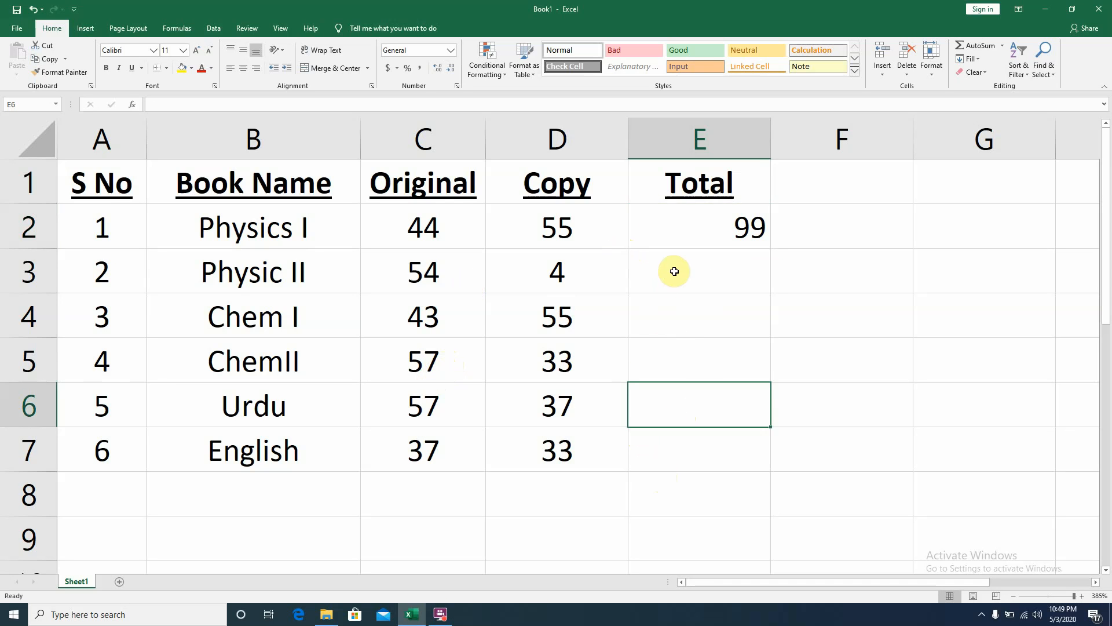
left_click_drag(674, 270, 666, 467)
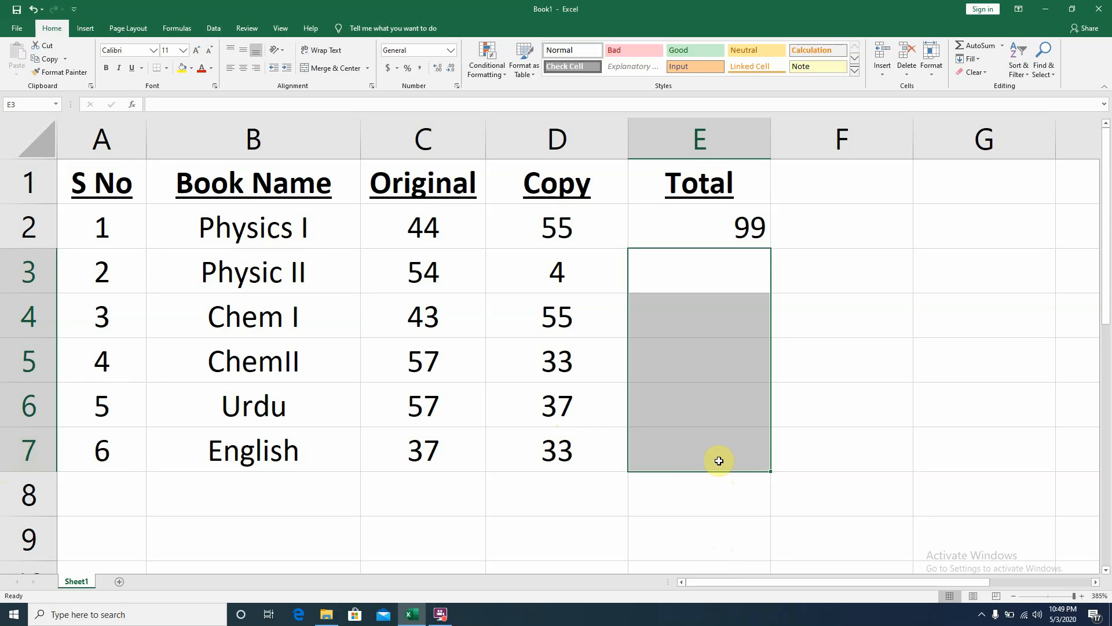
left_click(989, 324)
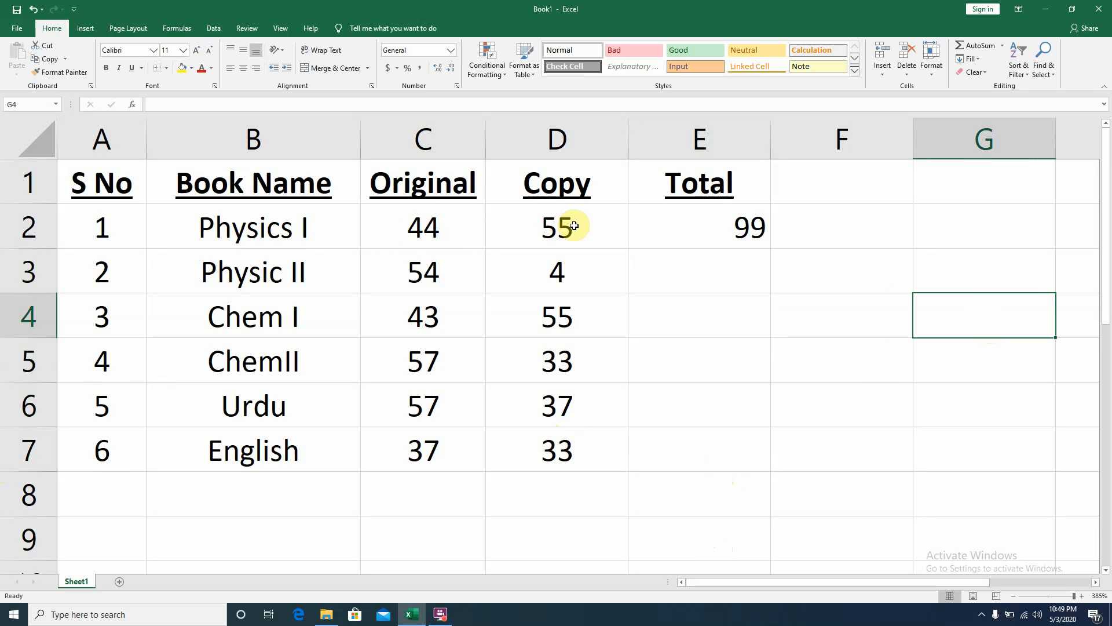
left_click(708, 237)
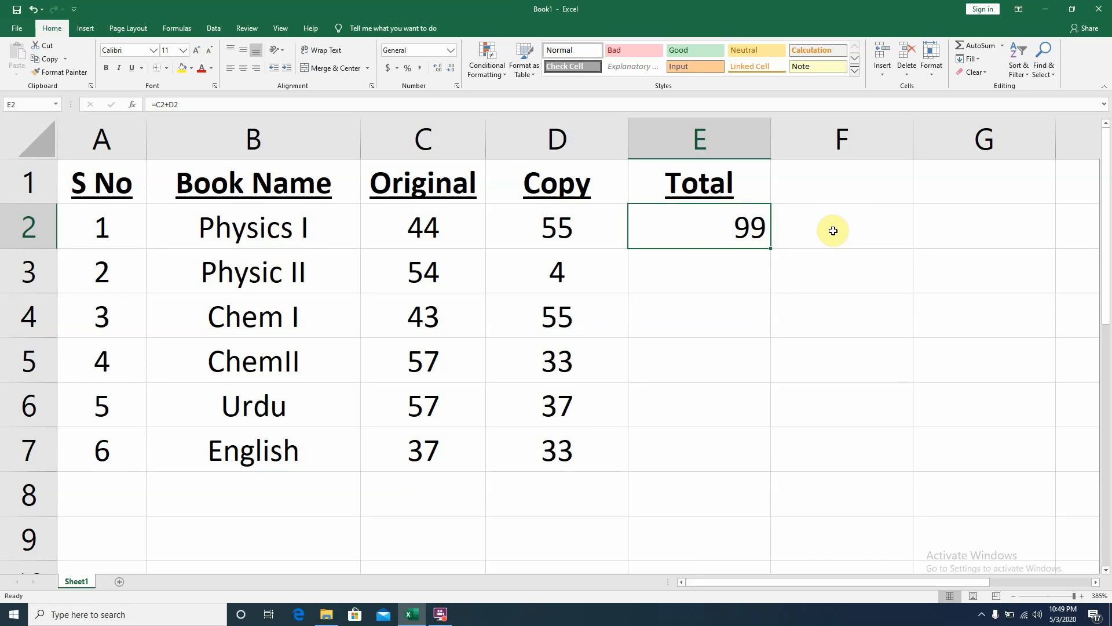
double_click(771, 248)
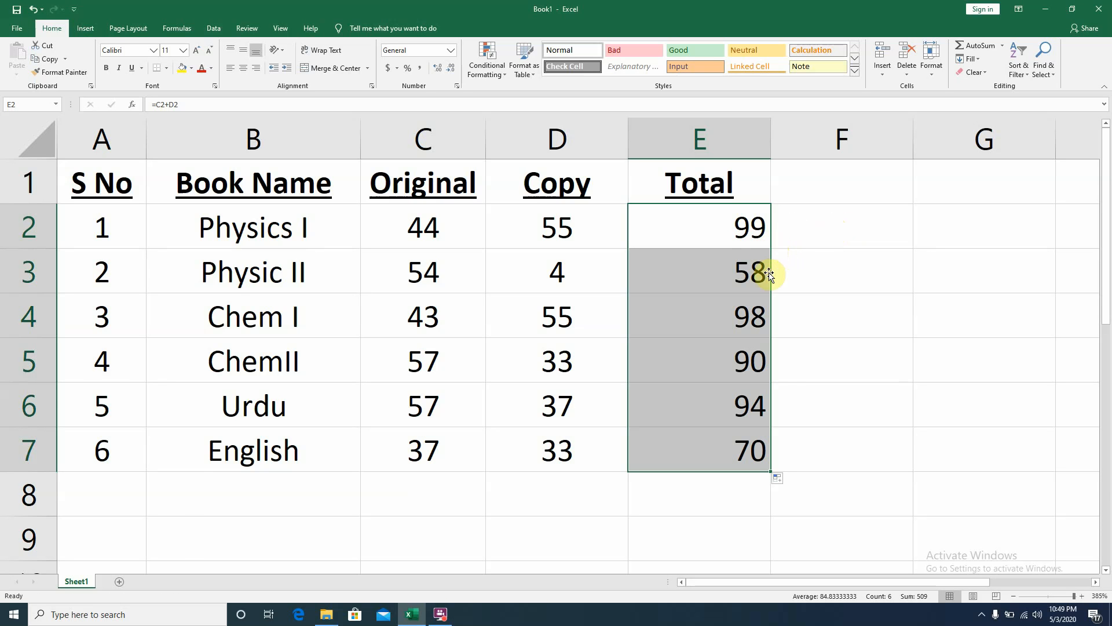
- Inspect the copied formulas in the Total cells E3, E4, E5, E7 and E2
left_click(925, 387)
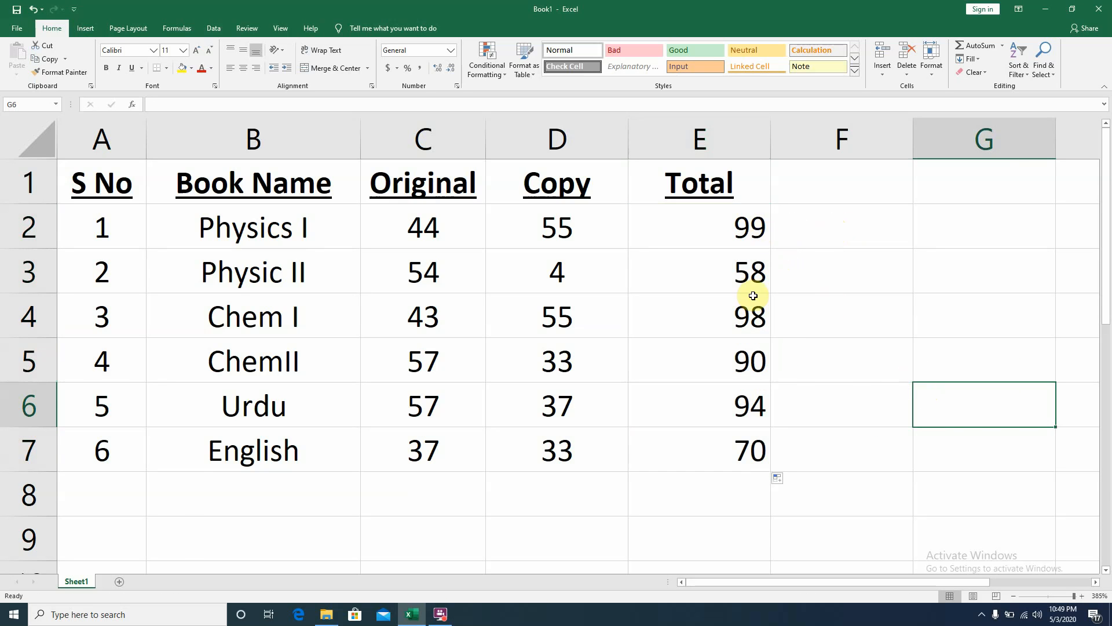
double_click(732, 280)
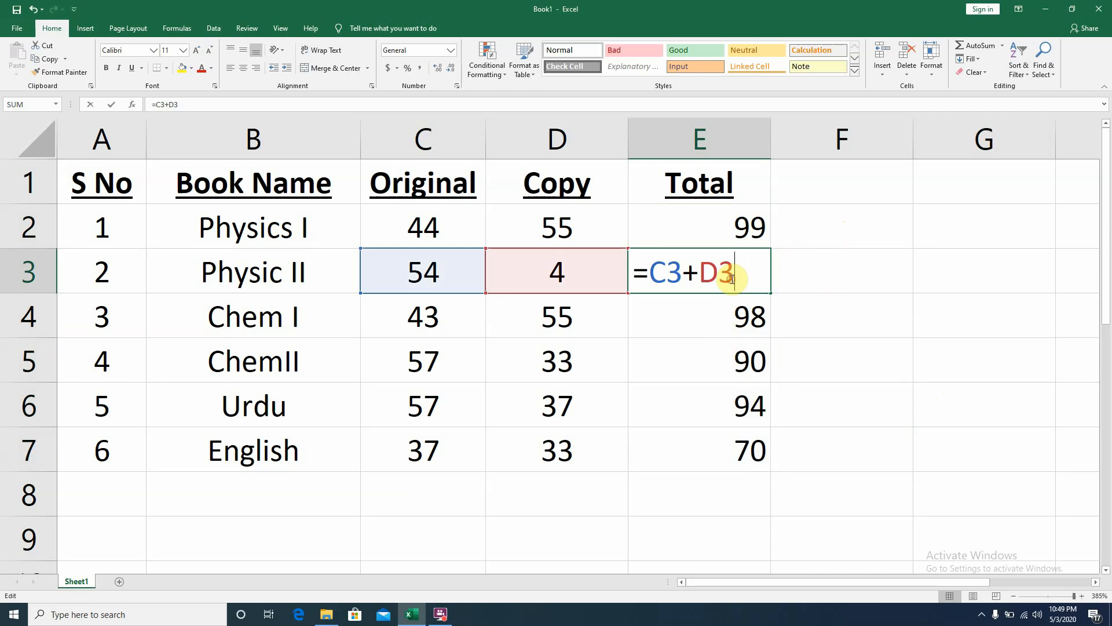
left_click(942, 309)
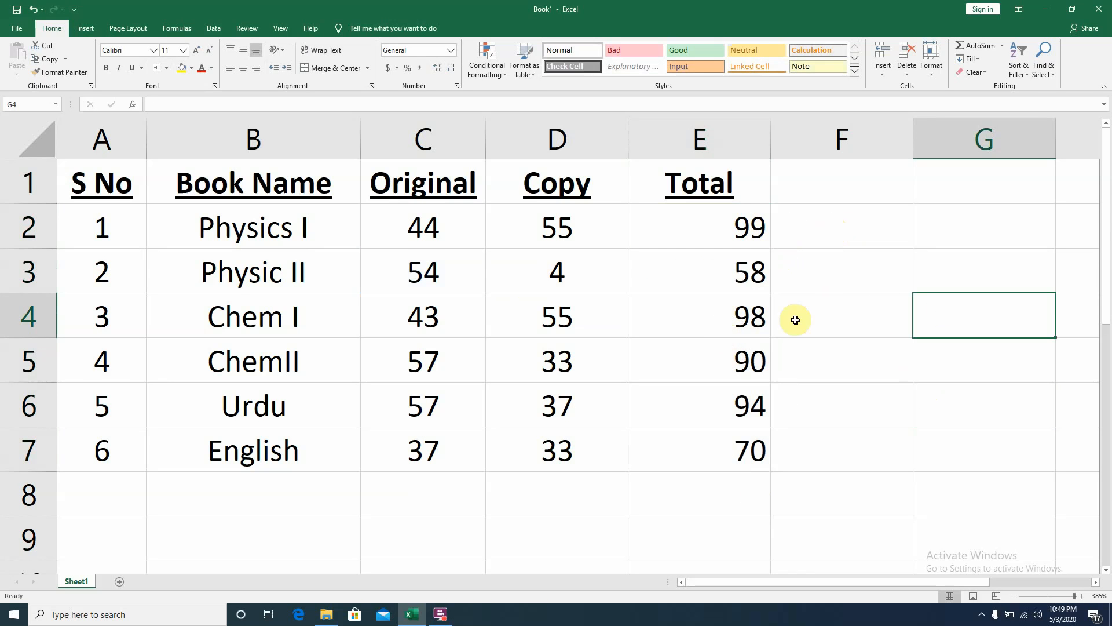
double_click(740, 315)
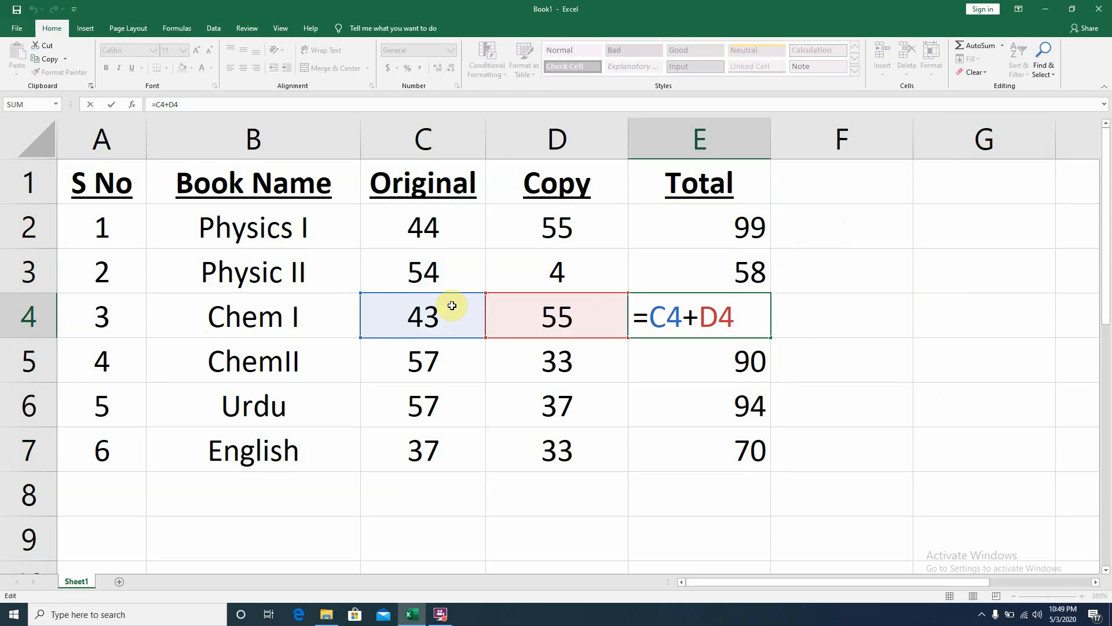
left_click(883, 352)
double_click(742, 365)
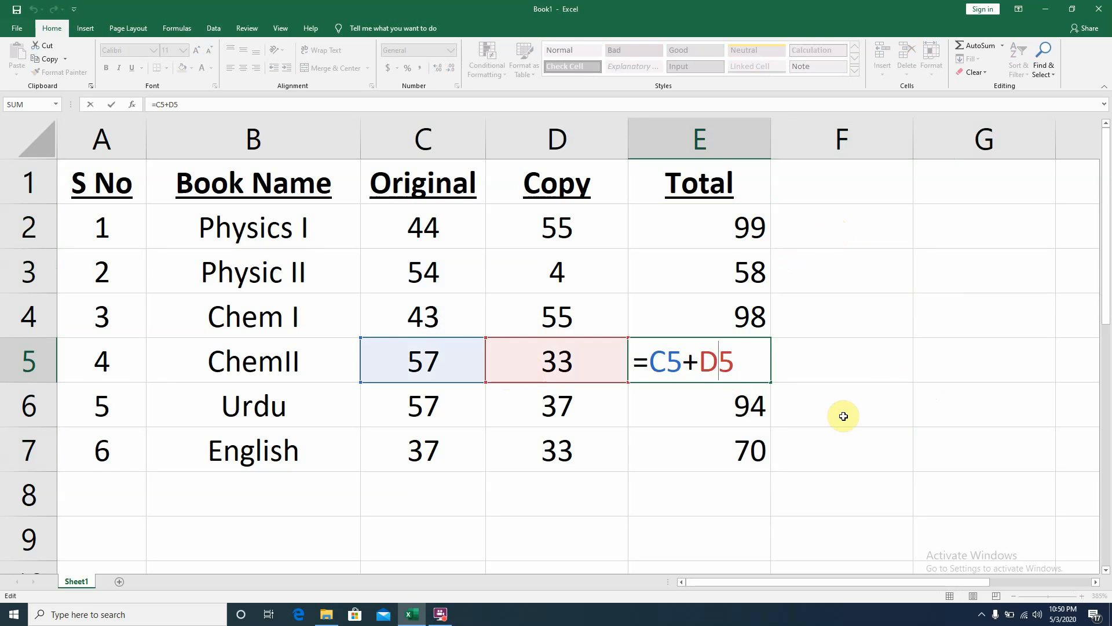
left_click(944, 411)
double_click(718, 440)
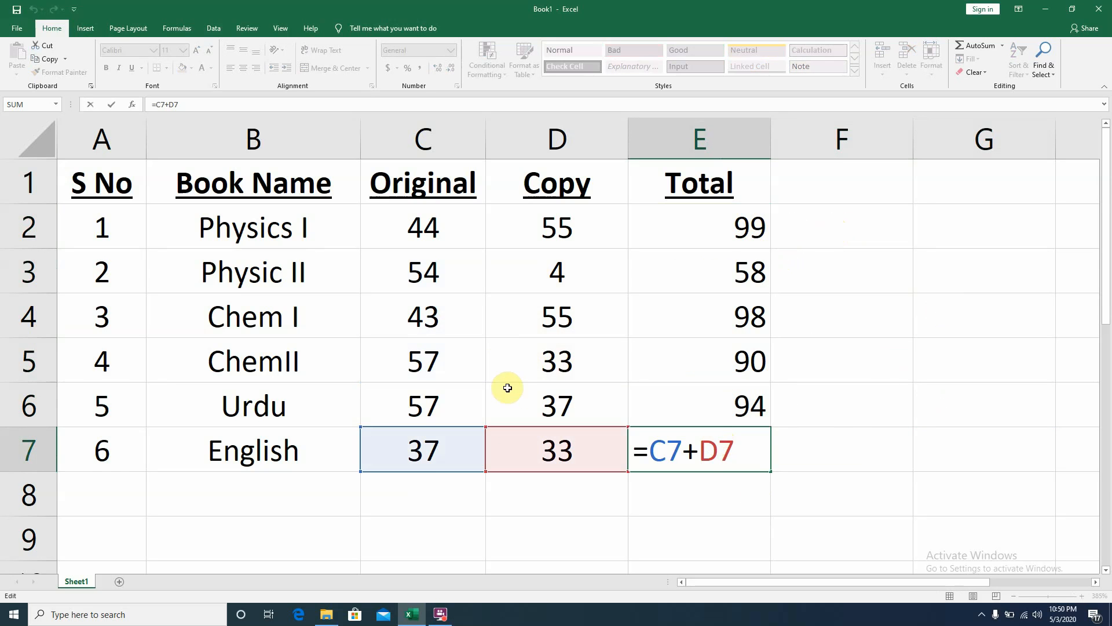
left_click(875, 415)
double_click(719, 218)
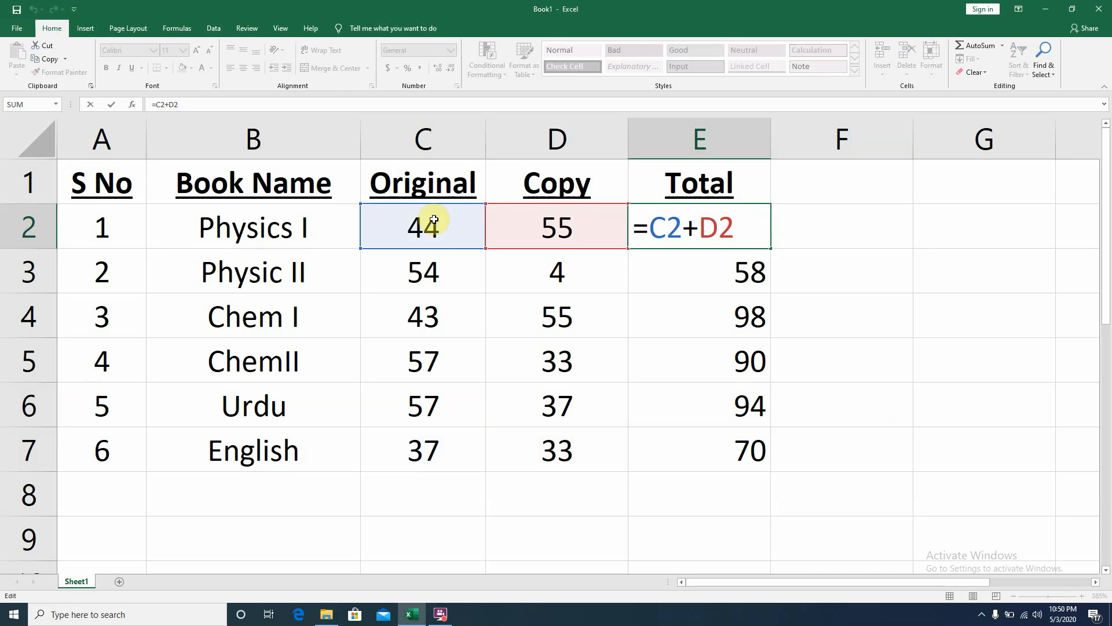
left_click(888, 302)
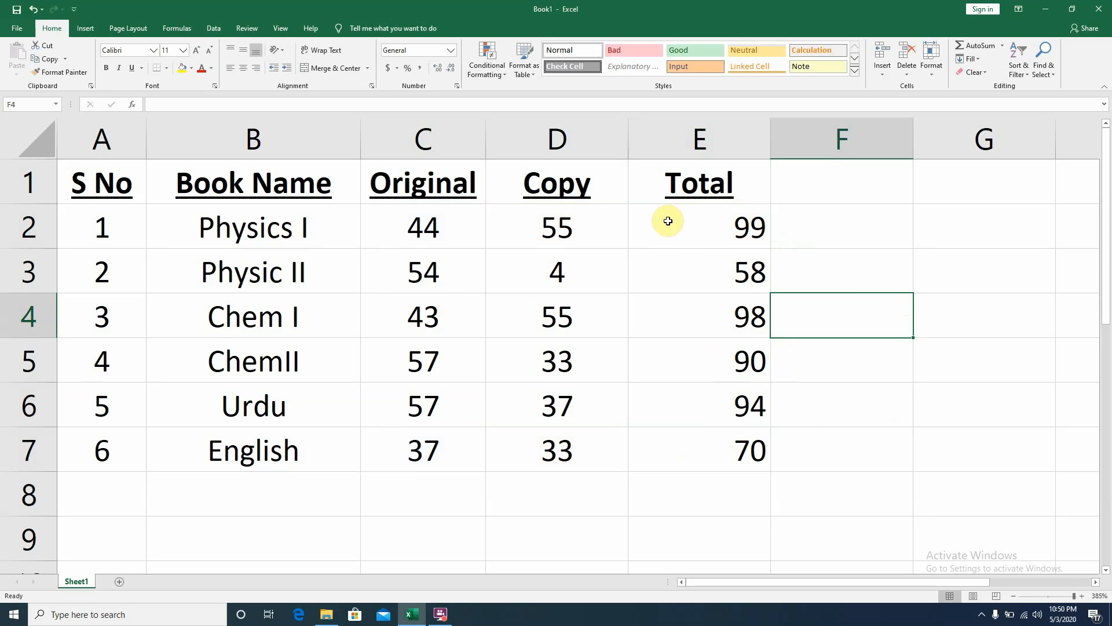
left_click(419, 220)
left_click(514, 236)
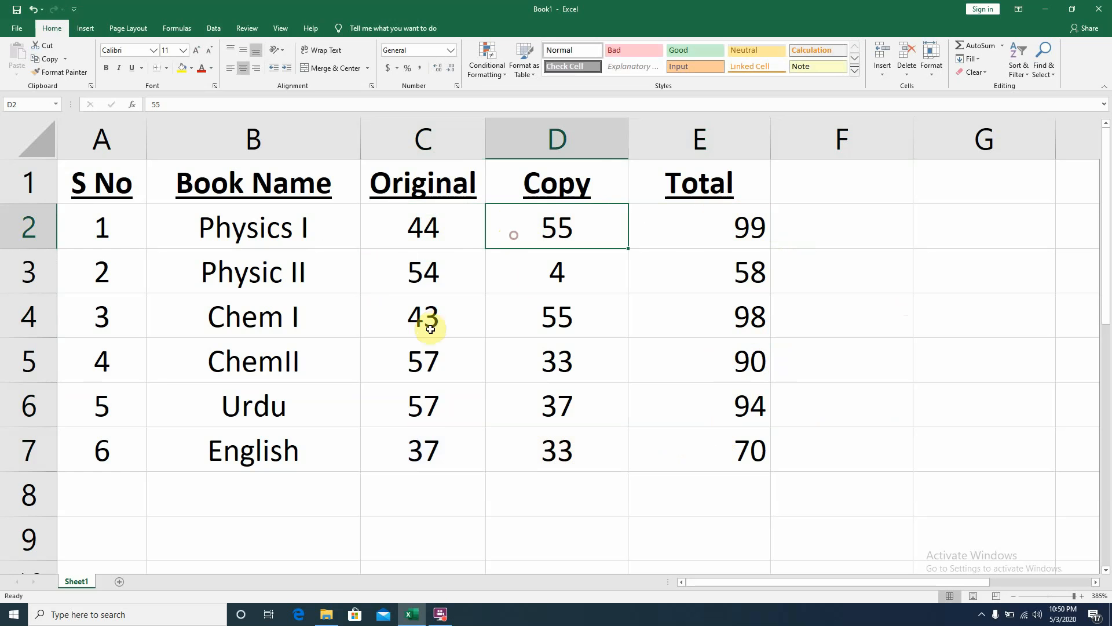
left_click(426, 449)
left_click(520, 458)
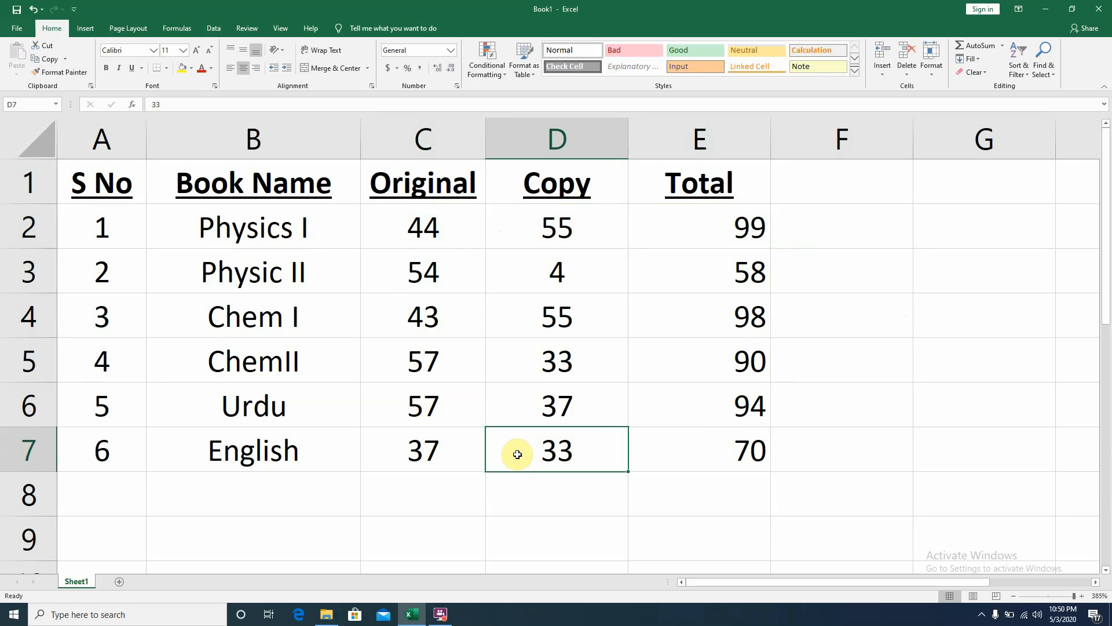
left_click_drag(440, 501, 635, 504)
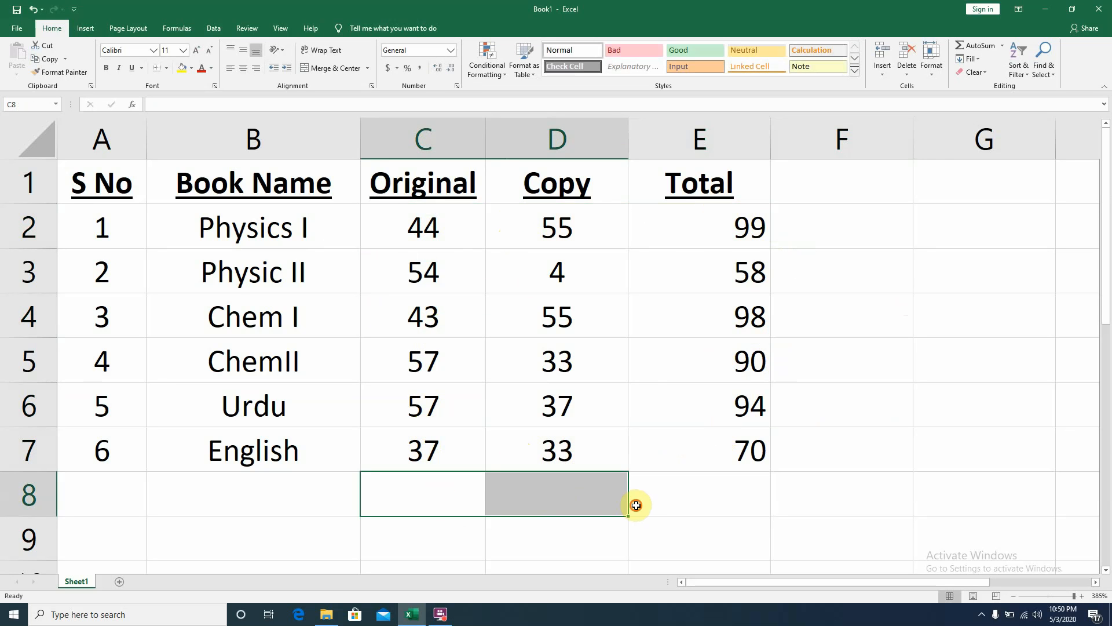
left_click(637, 501)
left_click_drag(442, 498, 523, 489)
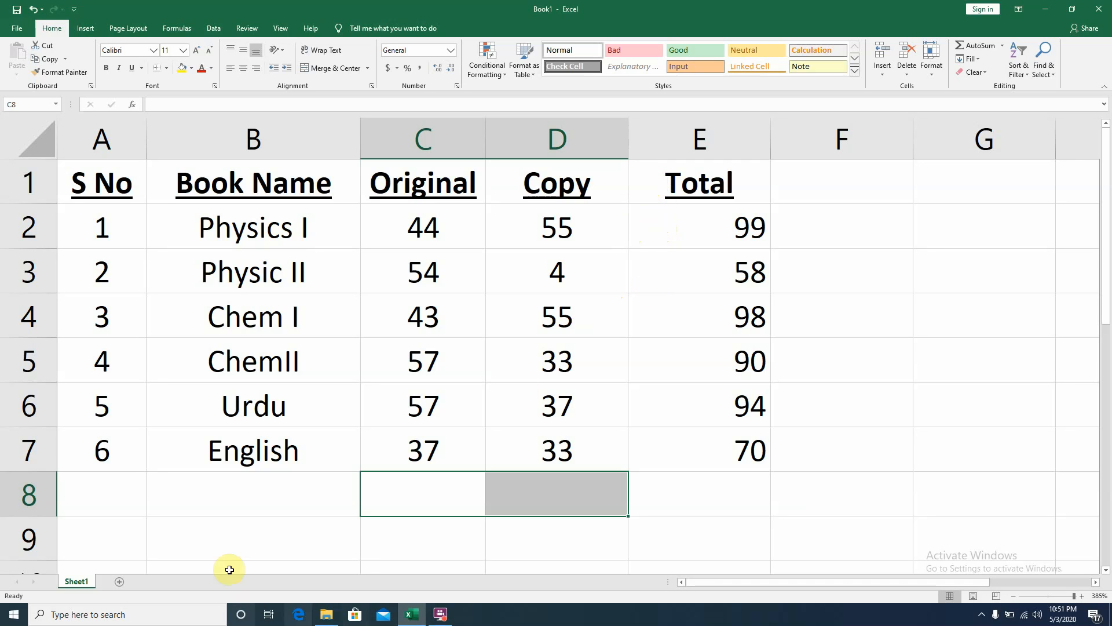
- Label cell B8 with the text TOTAL = for the totals row
left_click(397, 489)
left_click(278, 510)
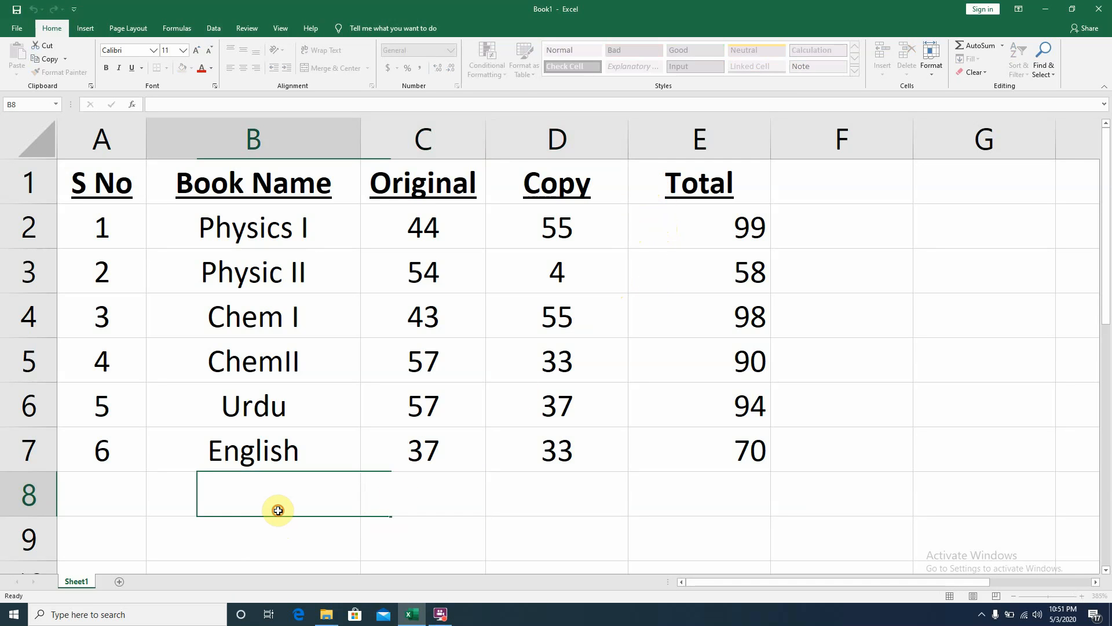
type("TOTAL ")
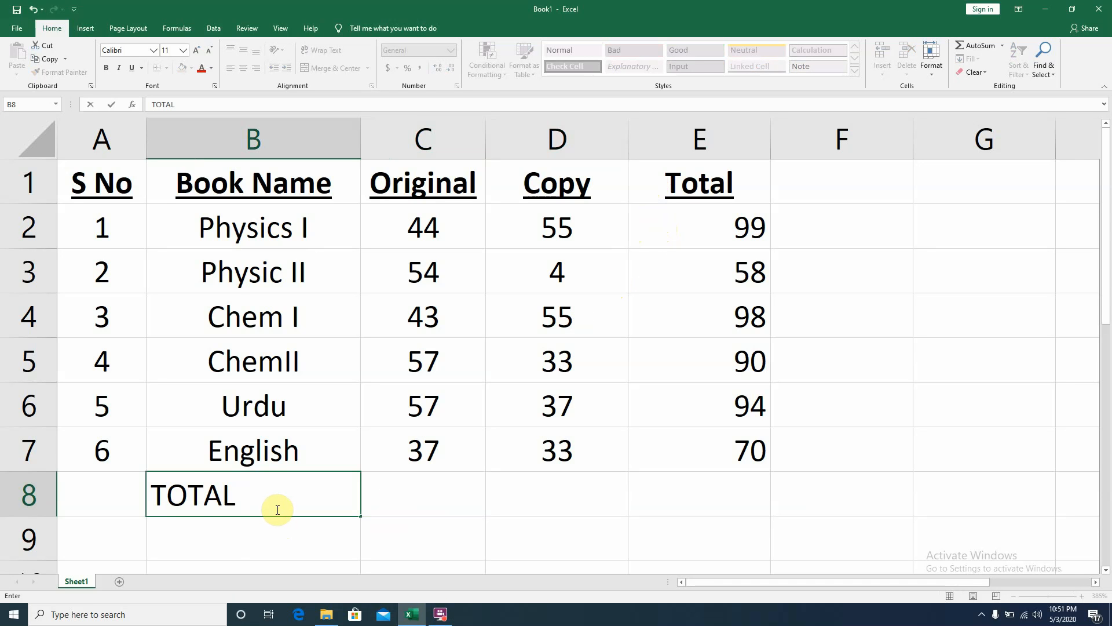
type("=")
left_click(372, 526)
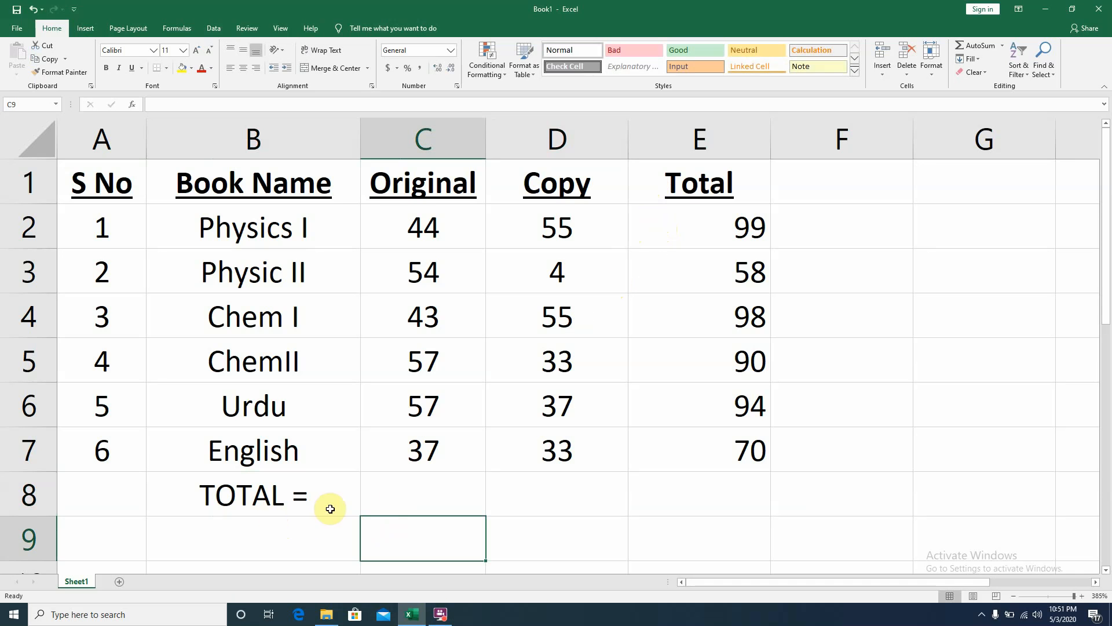
left_click(413, 499)
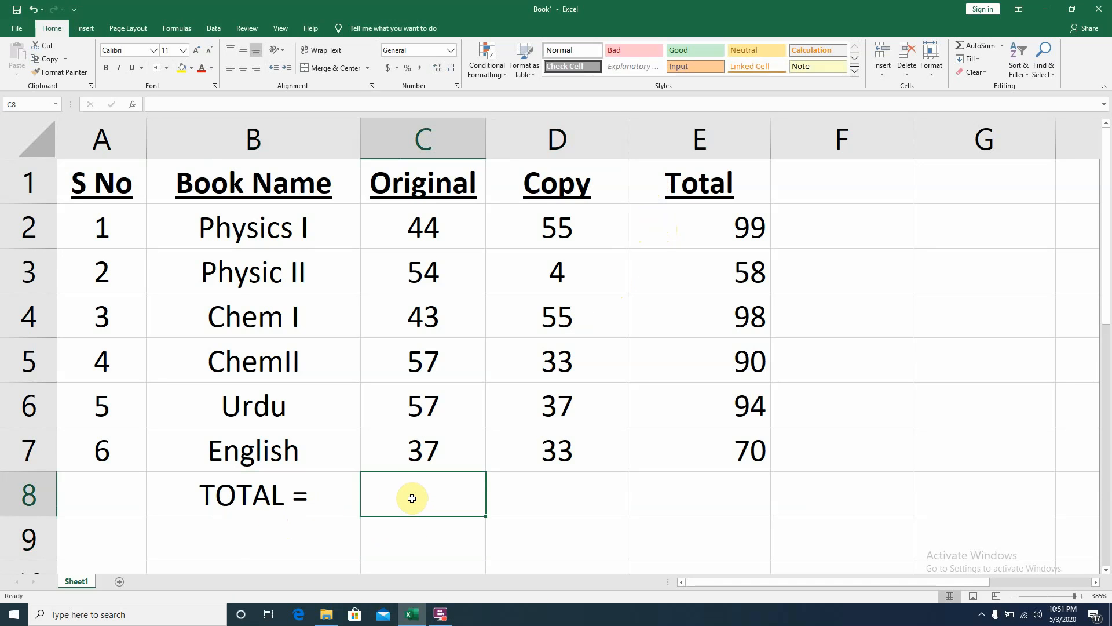
type("=su")
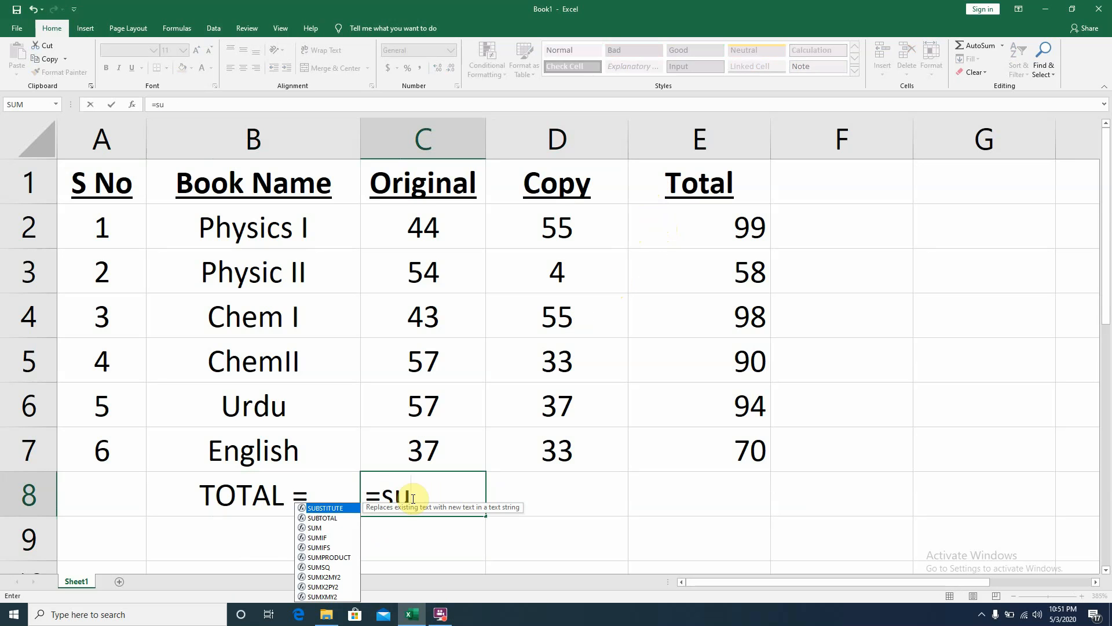
type("m")
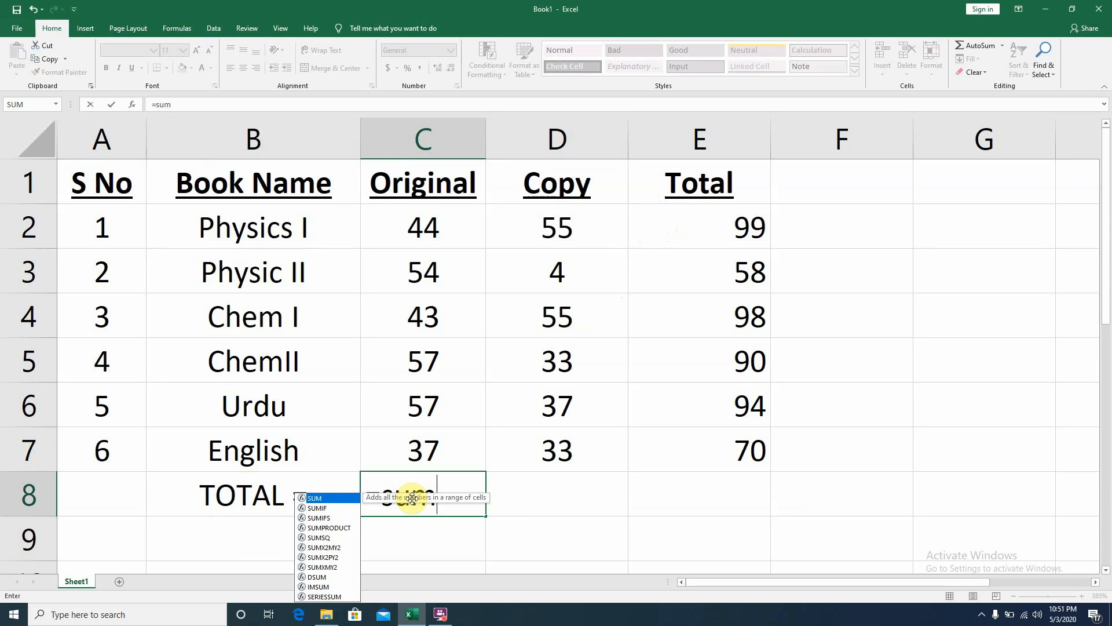
type("/")
key("BackSpace")
type("(")
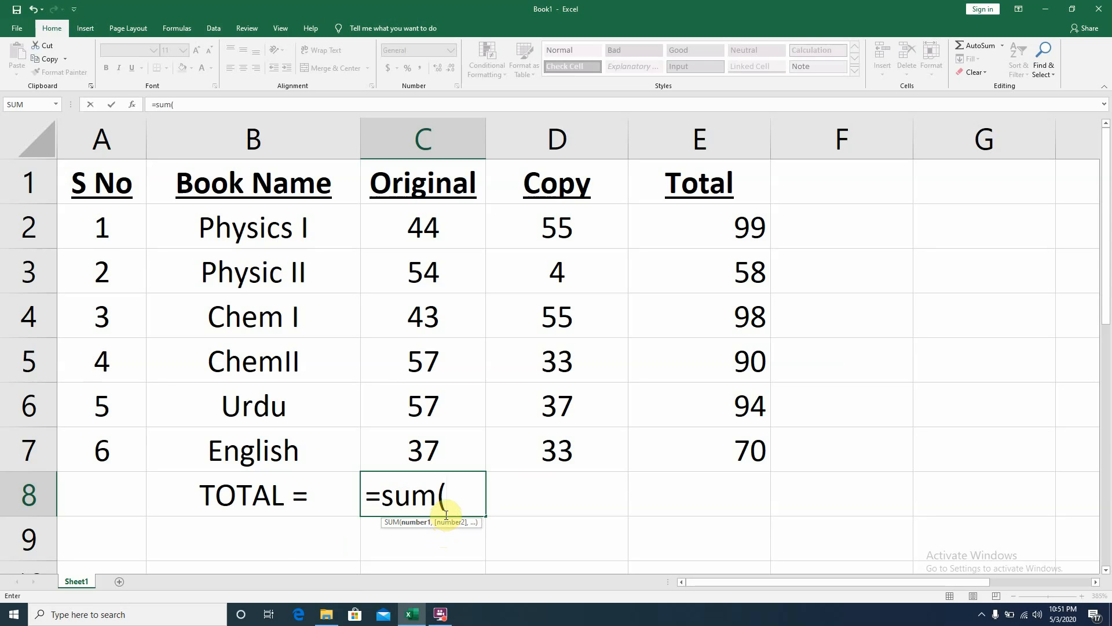
left_click(443, 231)
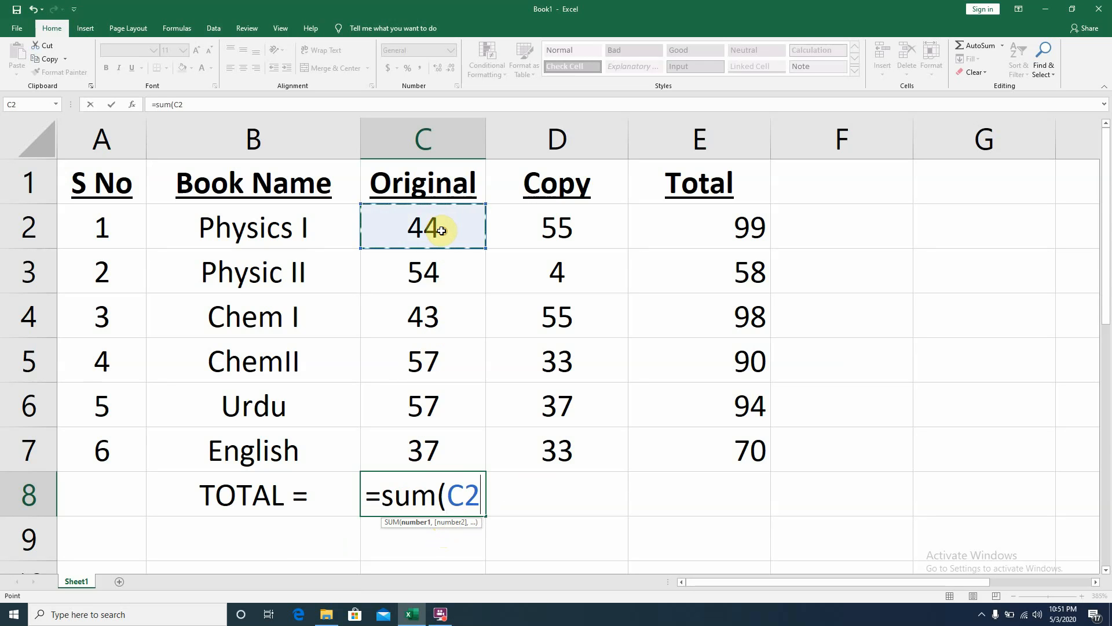
left_click_drag(438, 244, 462, 440)
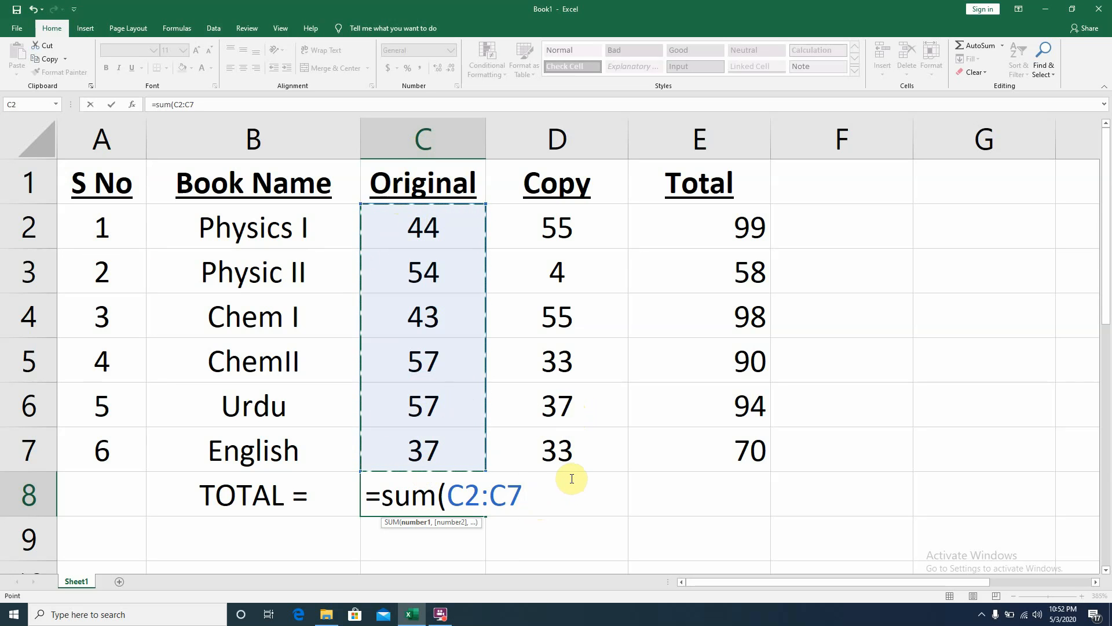
key("Escape")
- Enter =sum(C2:C7) in C8 to total the Original column, trying individual cells C2, C4, C6 before using the range
type("=")
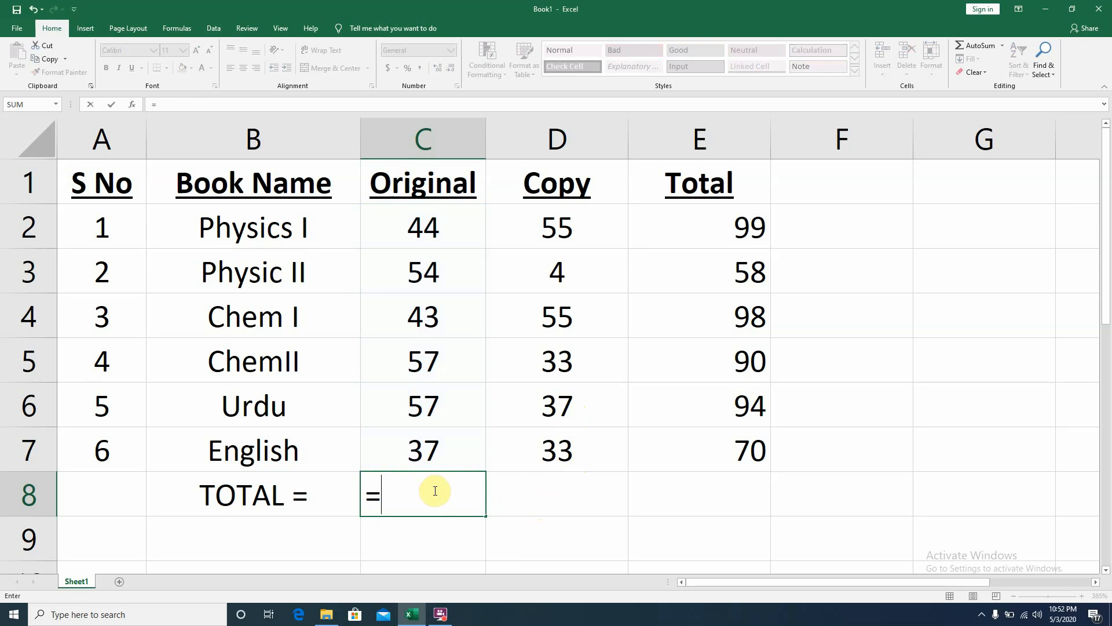
type("sum(")
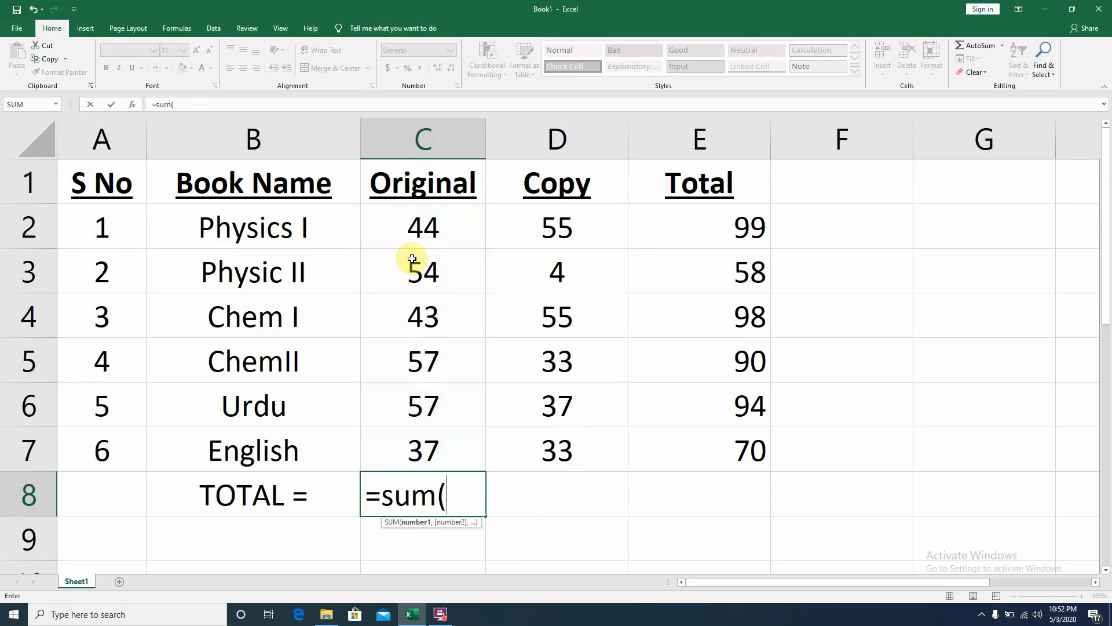
left_click(413, 227)
left_click(423, 313, "ctrl")
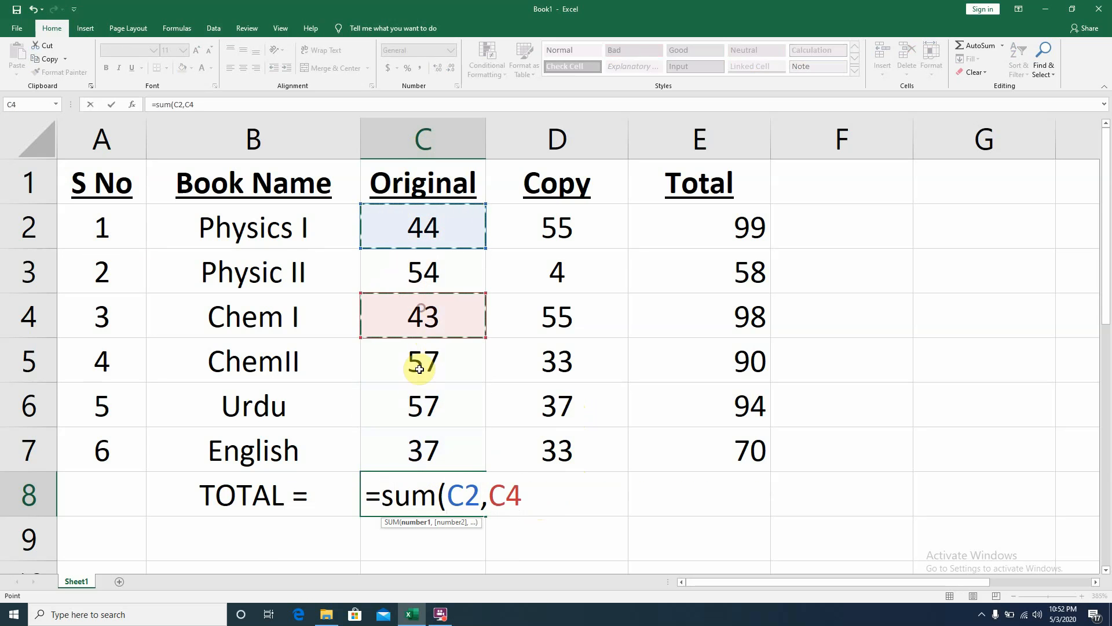
left_click(423, 403, "ctrl")
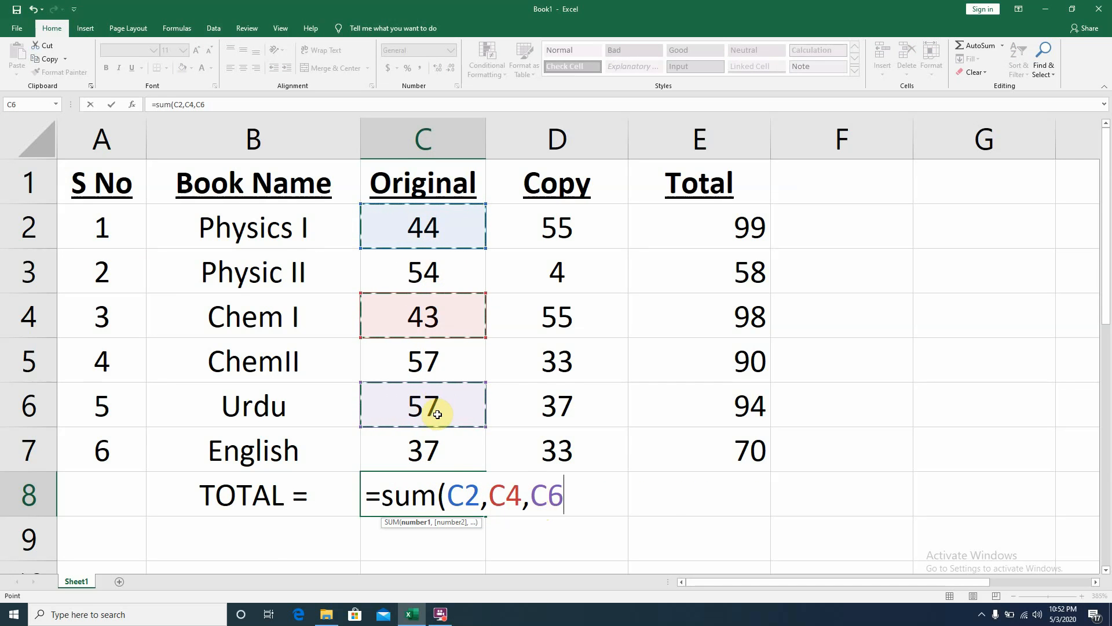
left_click_drag(565, 492, 448, 492)
key("BackSpace")
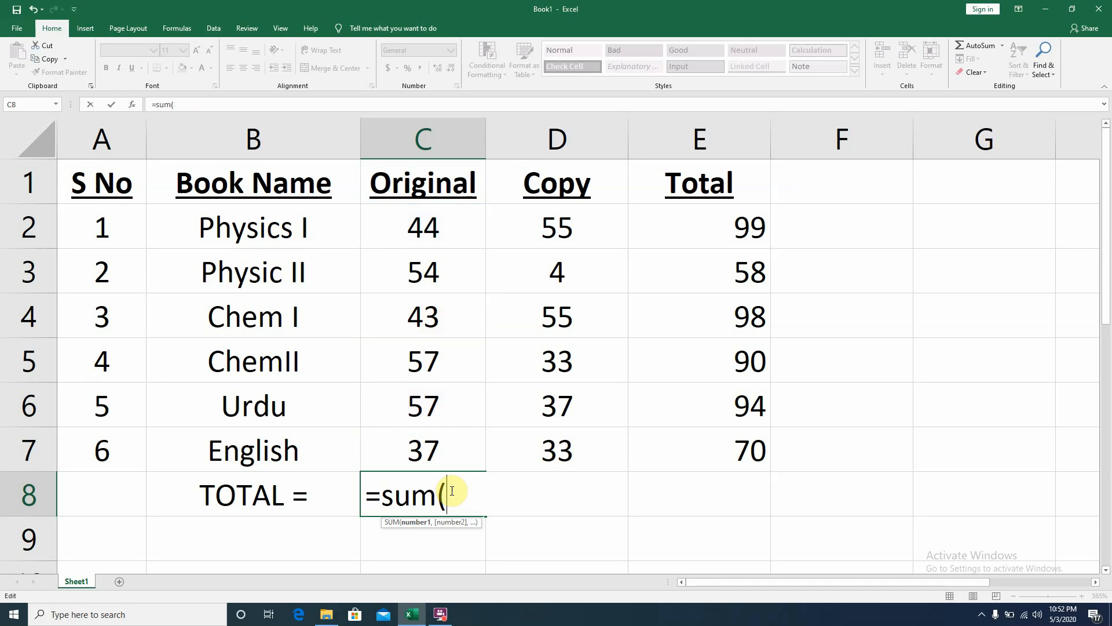
left_click_drag(430, 220, 427, 450)
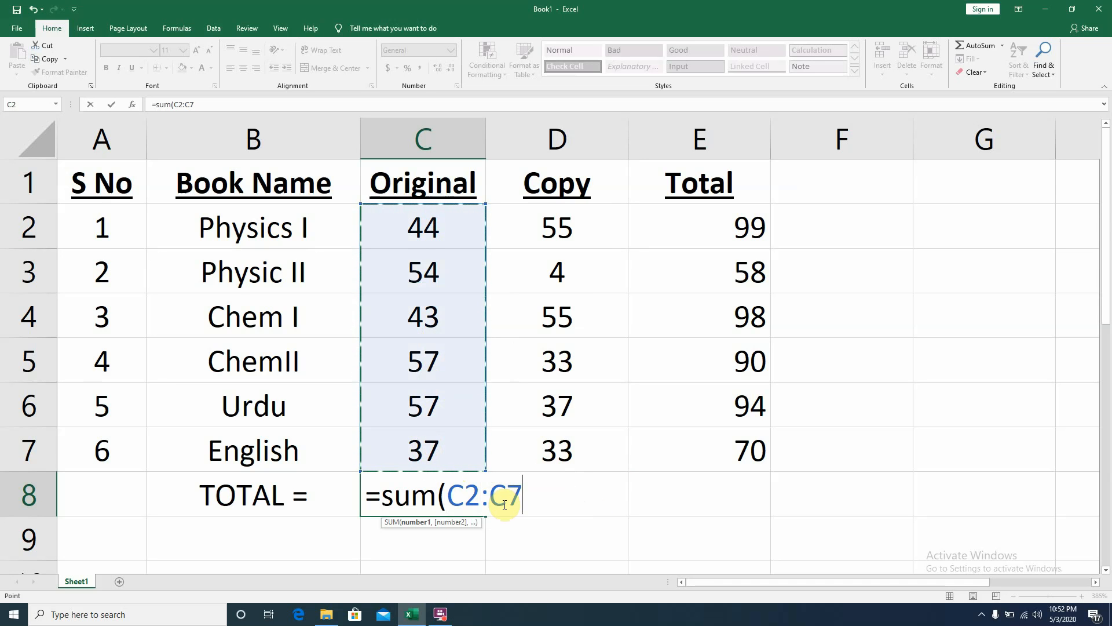
key("Return")
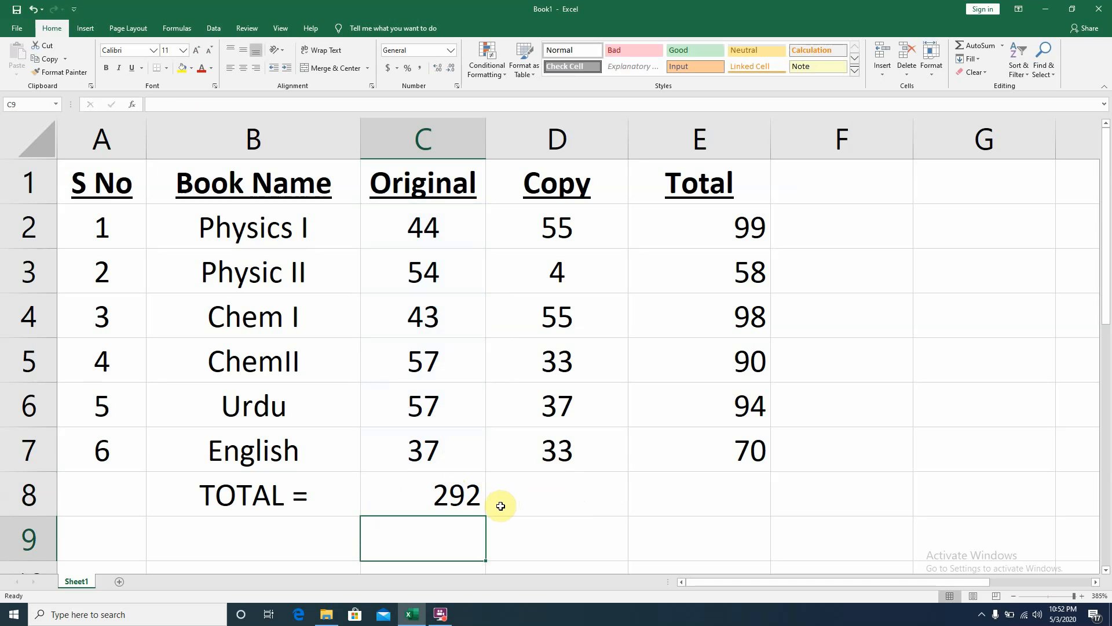
- Change the Original value for Chem I in C4 to 35
left_click(419, 323)
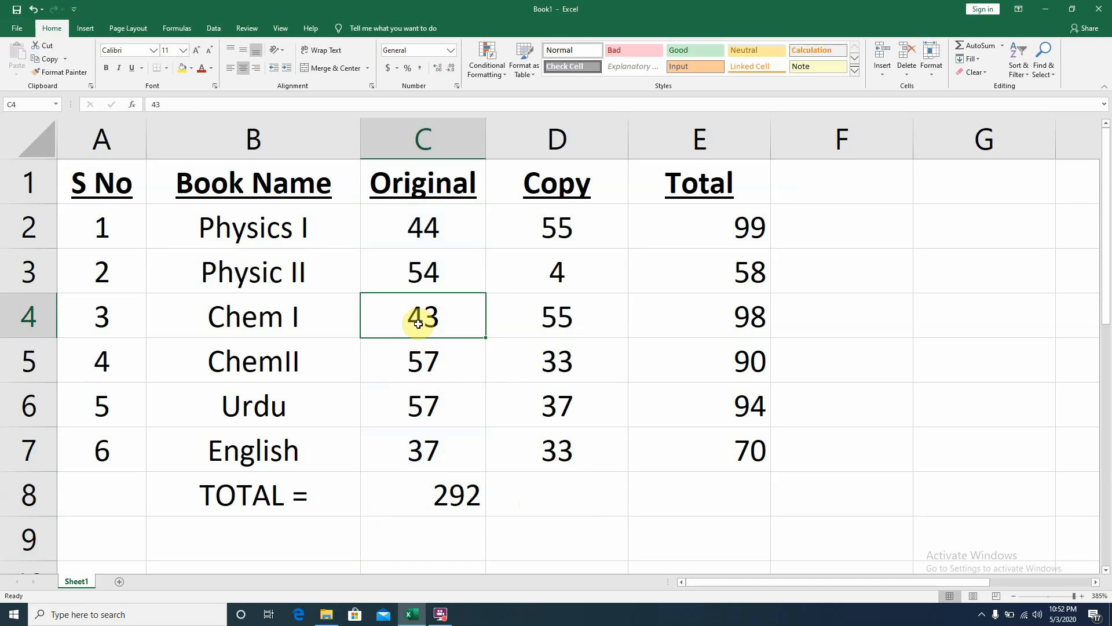
type("3")
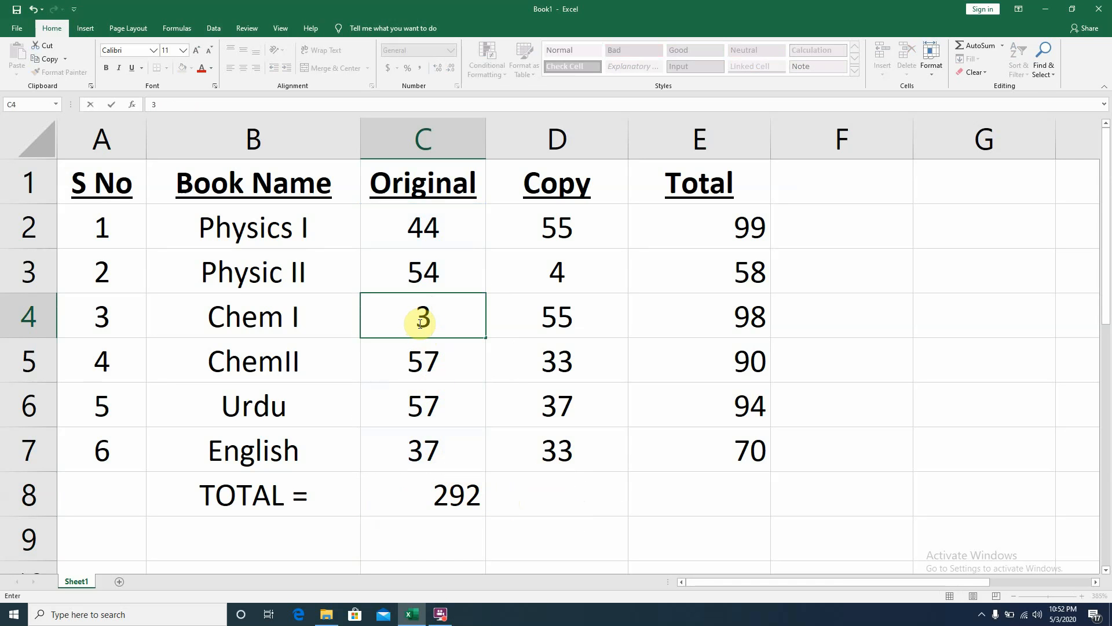
type("5")
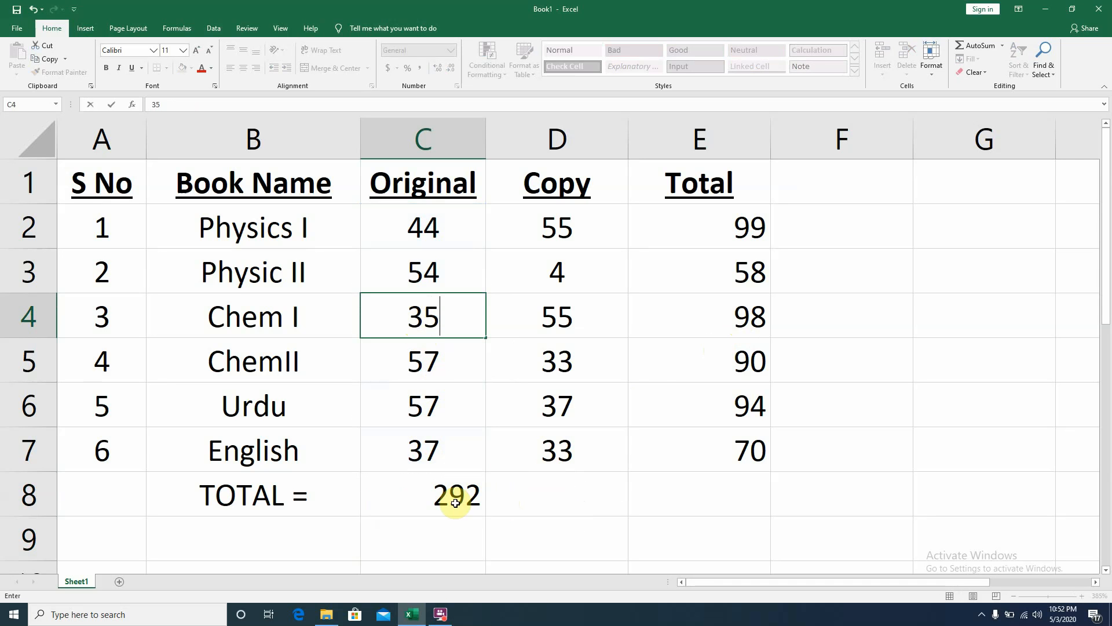
key("Return")
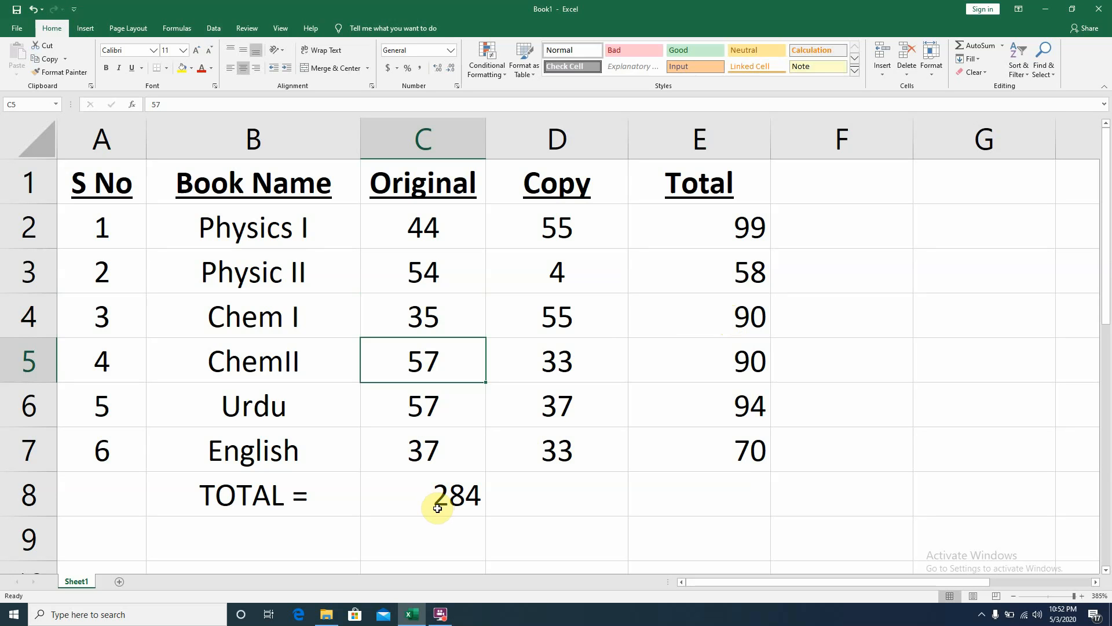
- Enter =sum(D2:D7) in D8 to total the Copy column
left_click(554, 497)
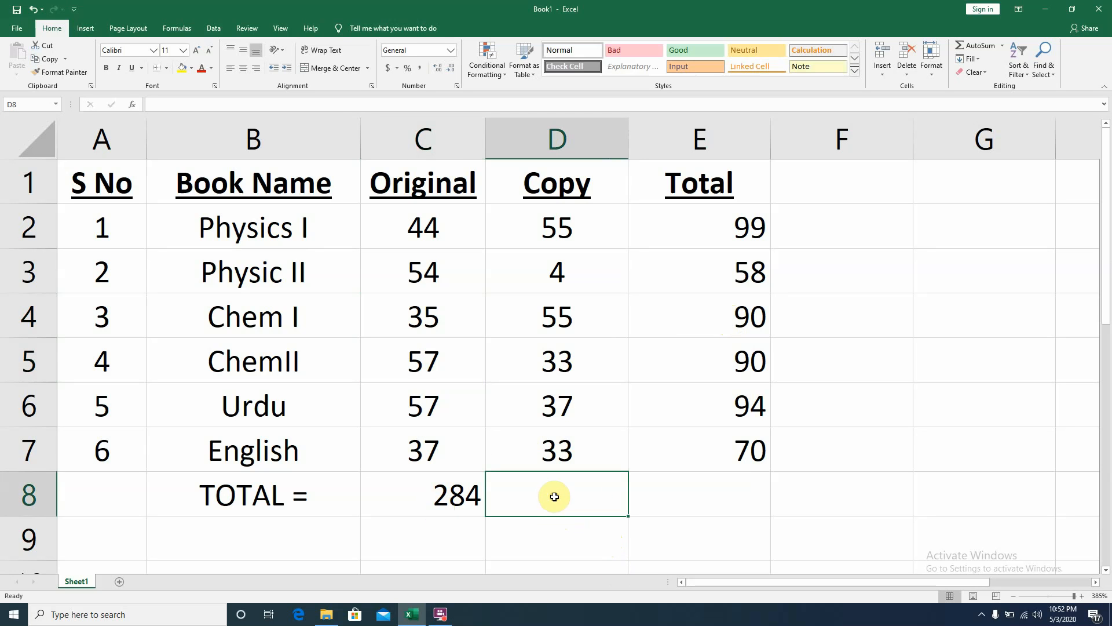
type("=s")
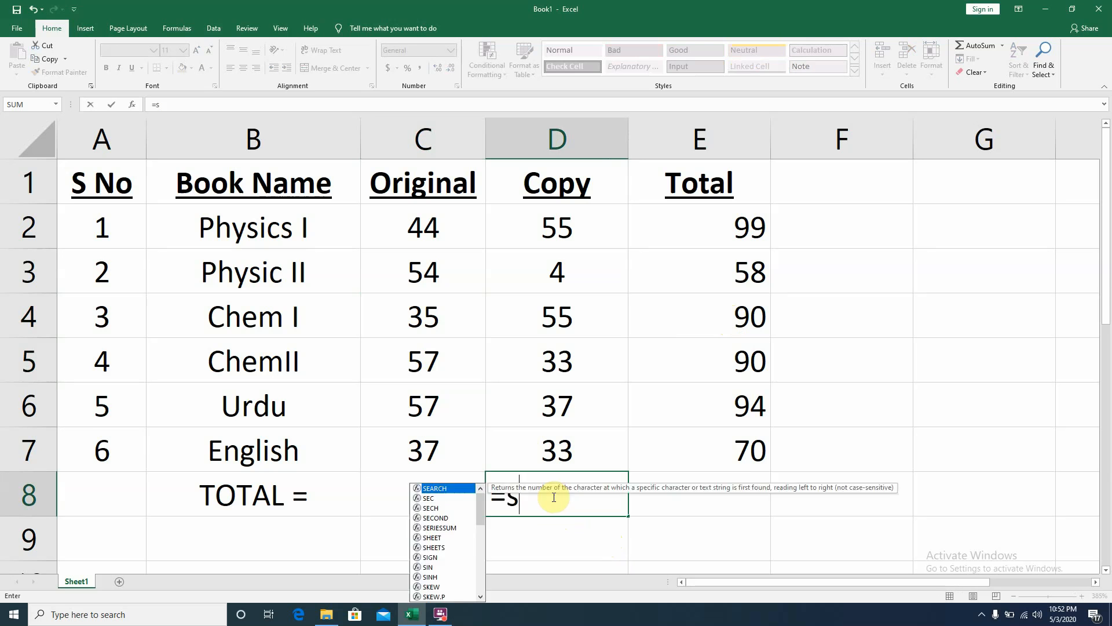
type("um(")
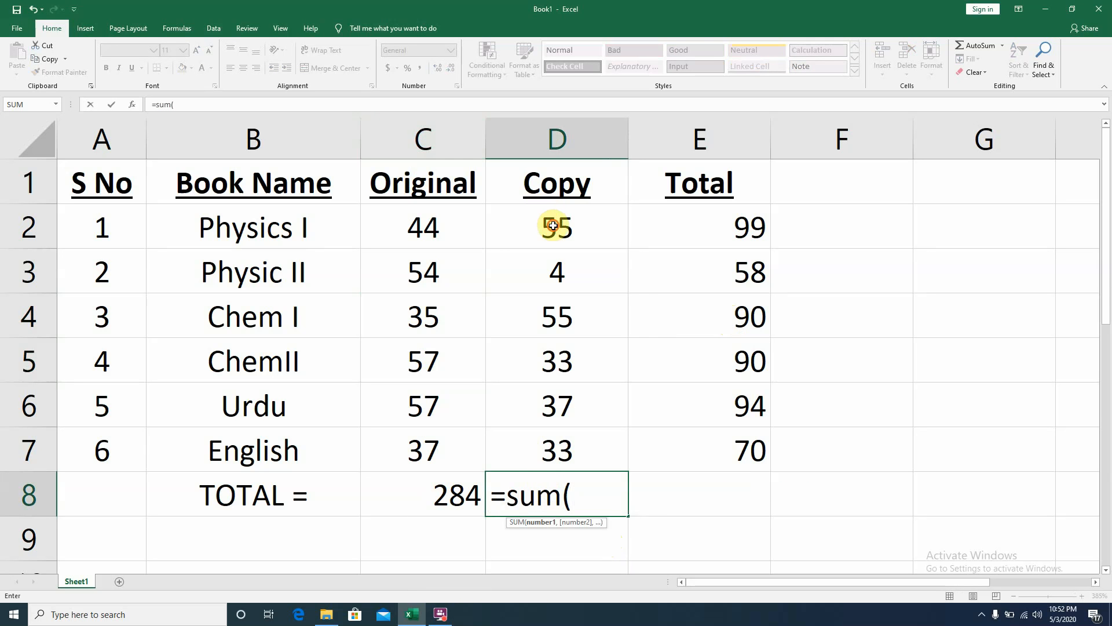
left_click_drag(553, 225, 557, 439)
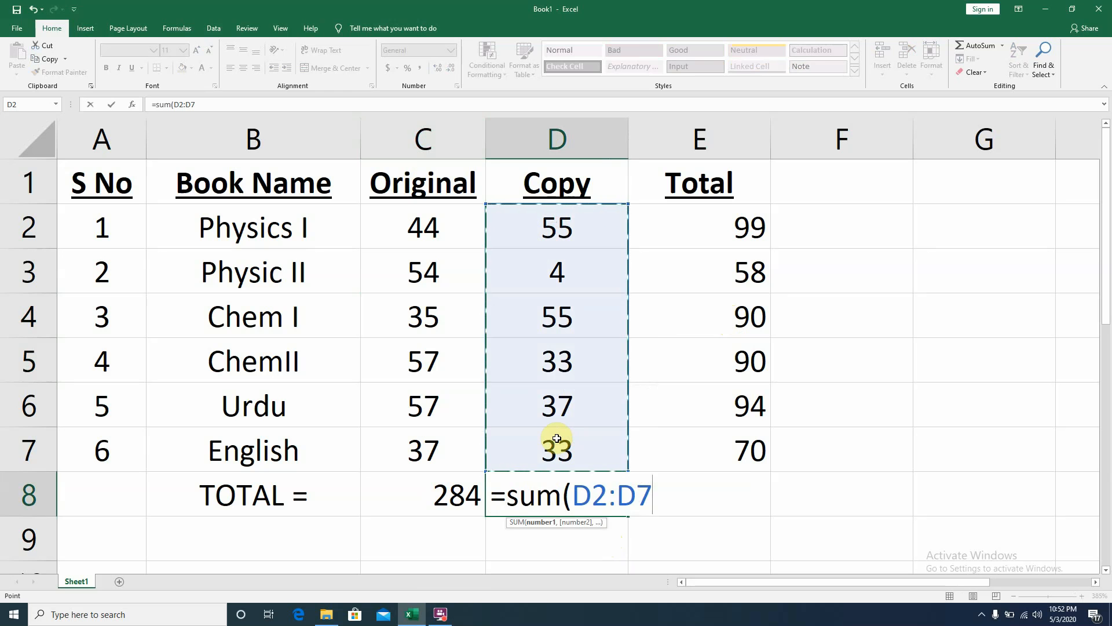
key("Return")
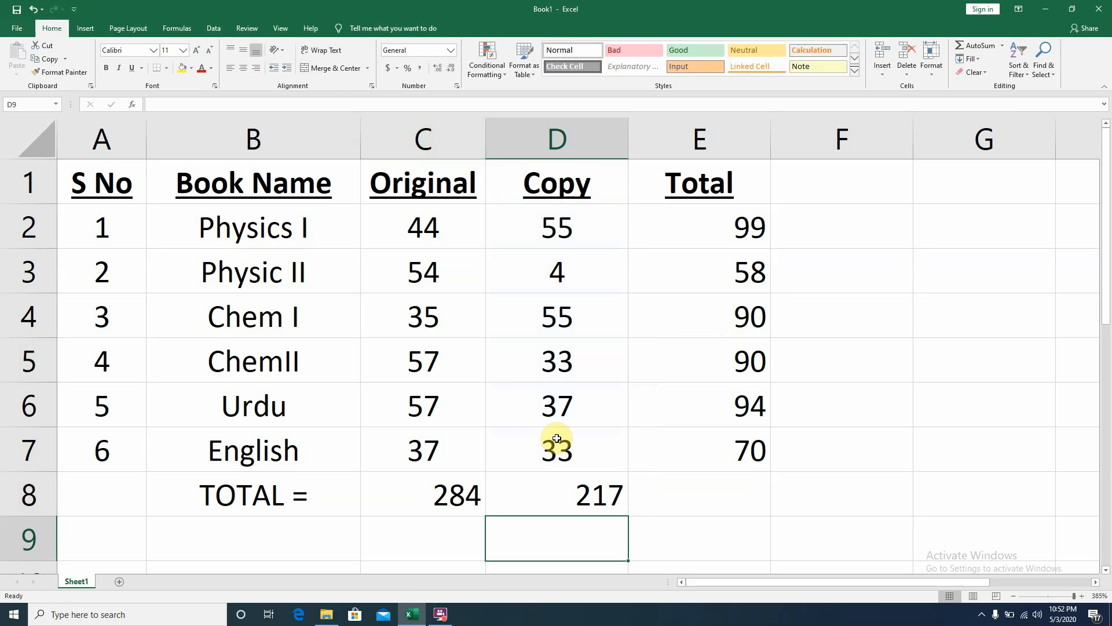
- Enter =sum(C8:D8) in E8 to compute the grand total of both column totals
left_click(730, 508)
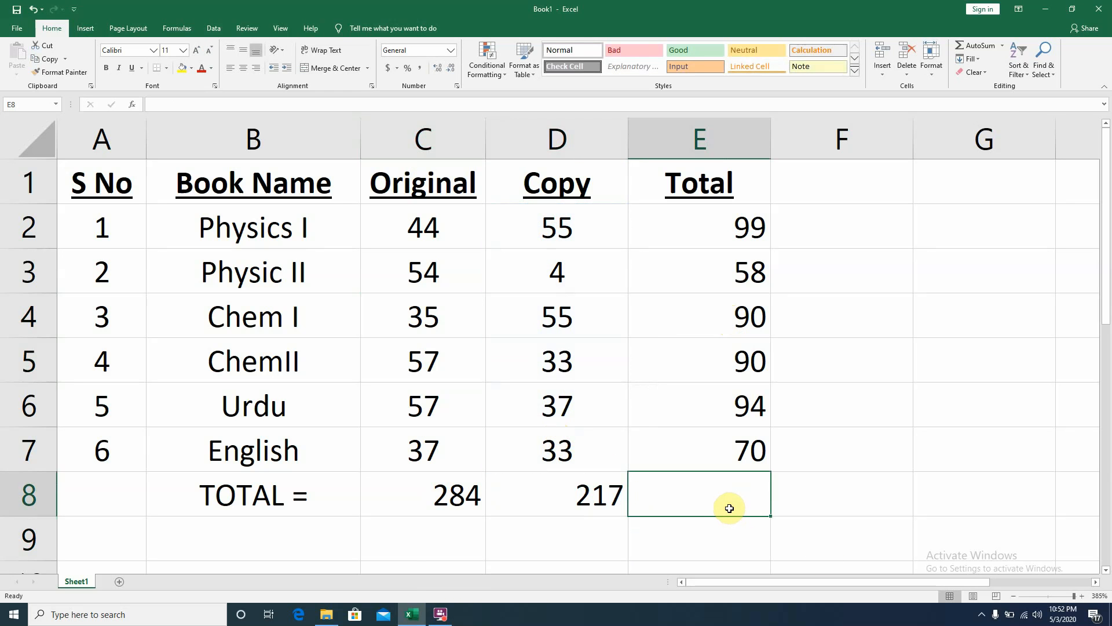
type("s")
key("BackSpace")
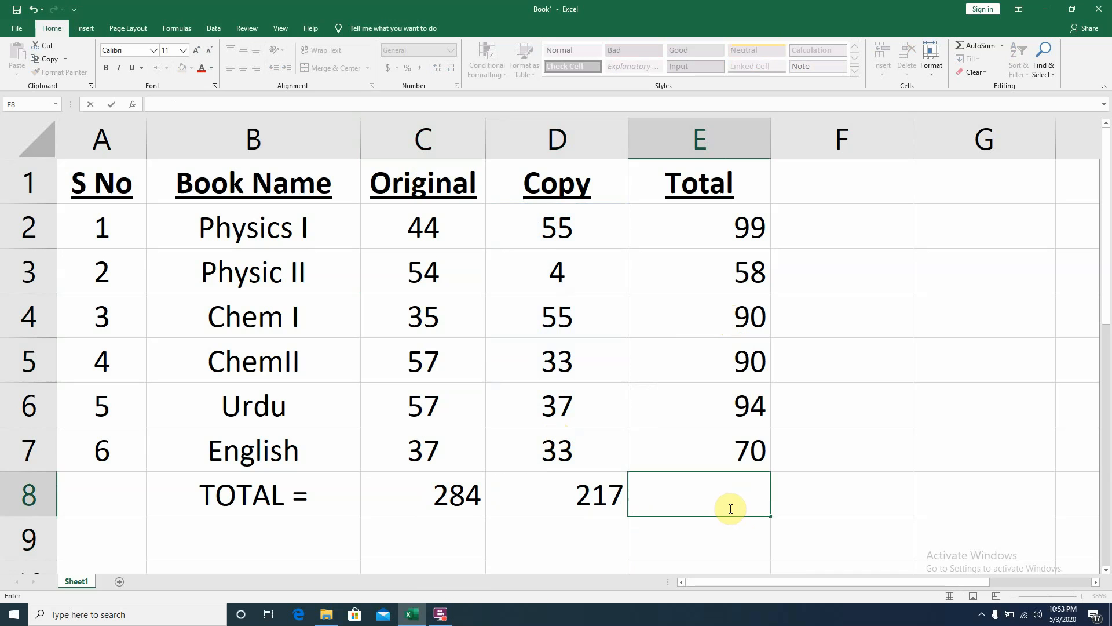
type("=sum(")
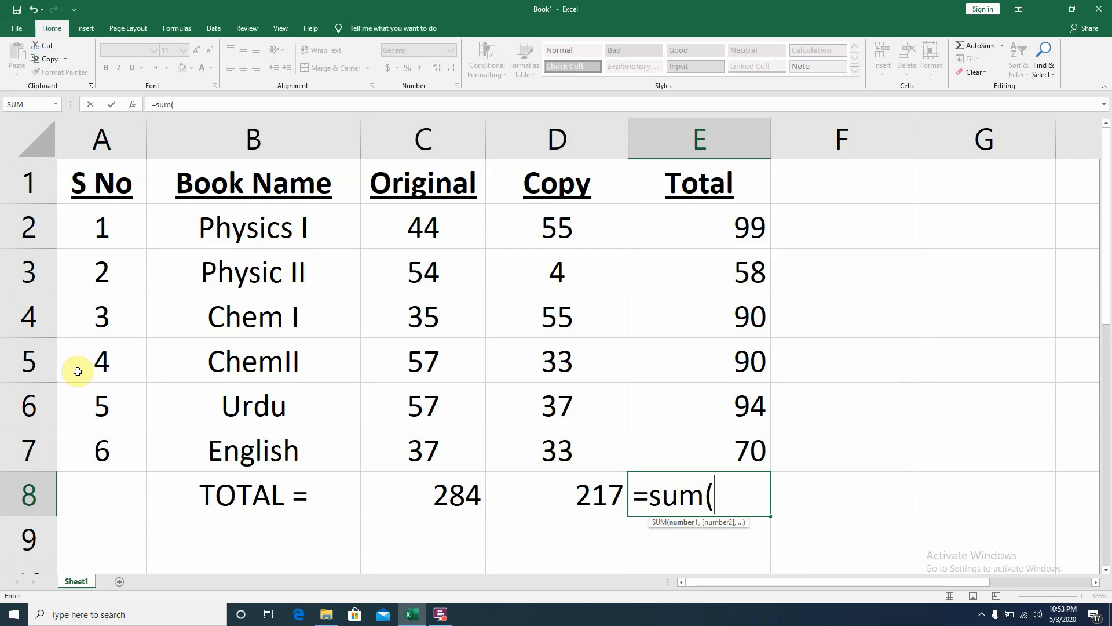
left_click_drag(393, 514, 549, 496)
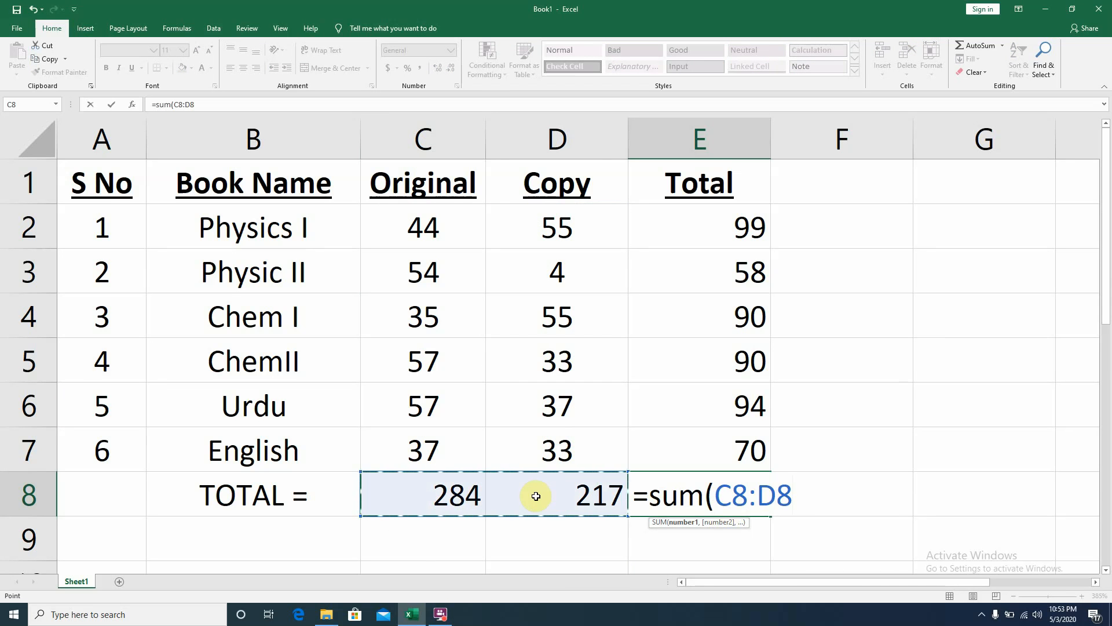
key("Return")
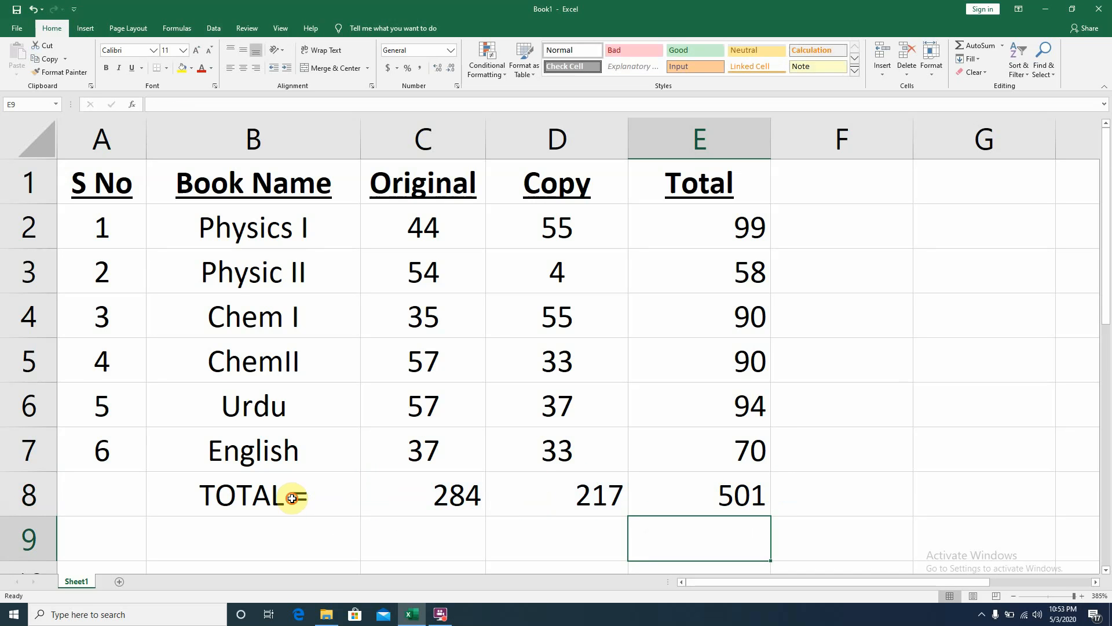
- Center-align and bold the totals row from B8 to E8
left_click_drag(293, 497, 666, 498)
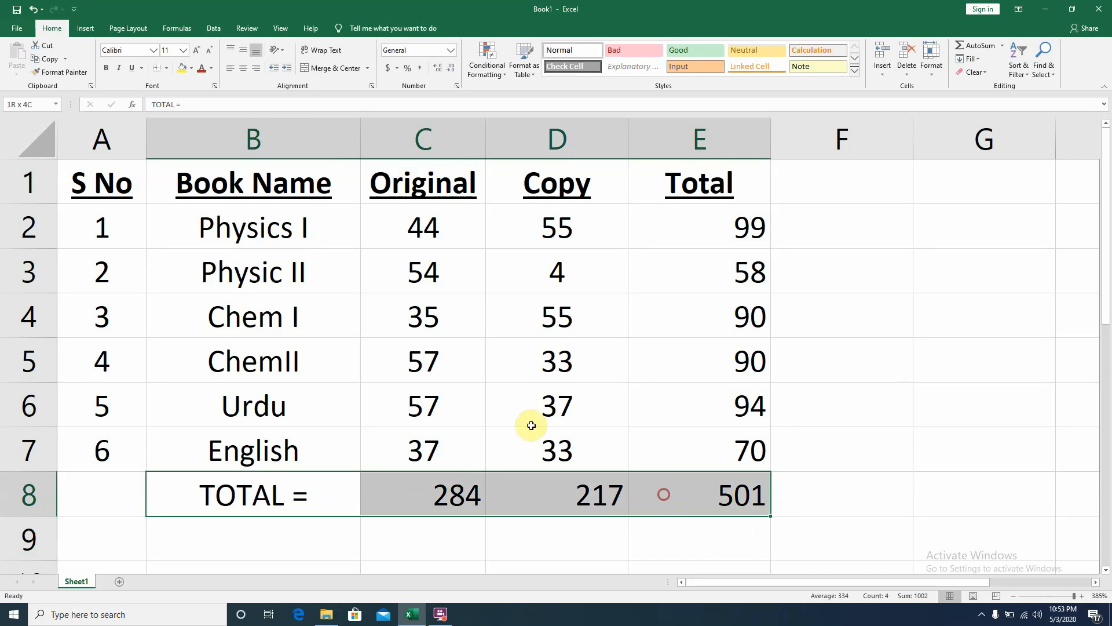
left_click(239, 68)
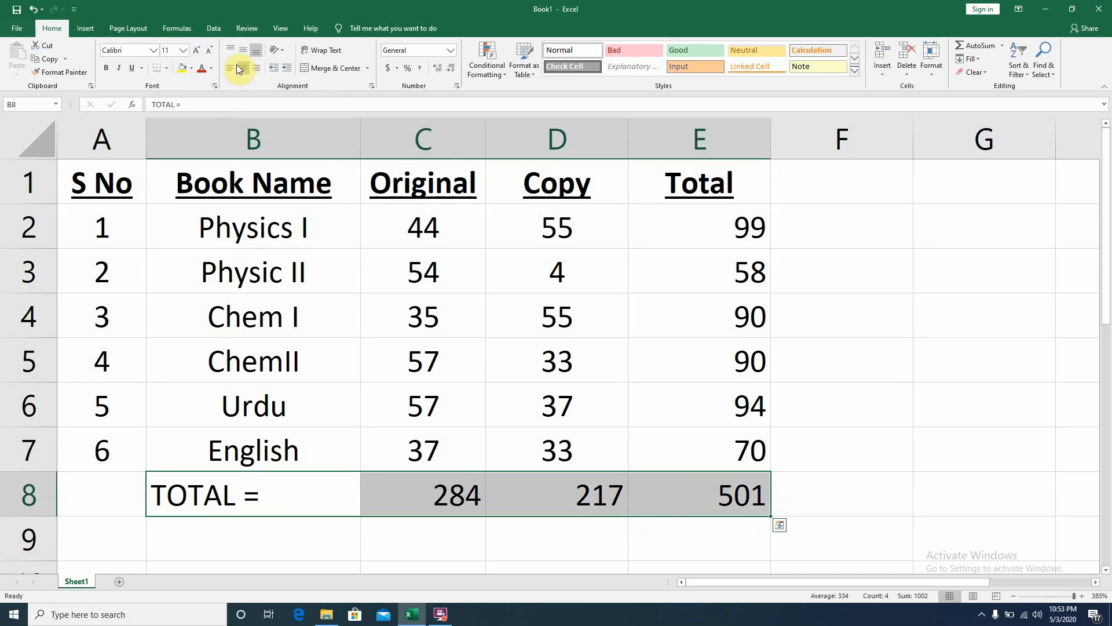
left_click(239, 69)
left_click(106, 68)
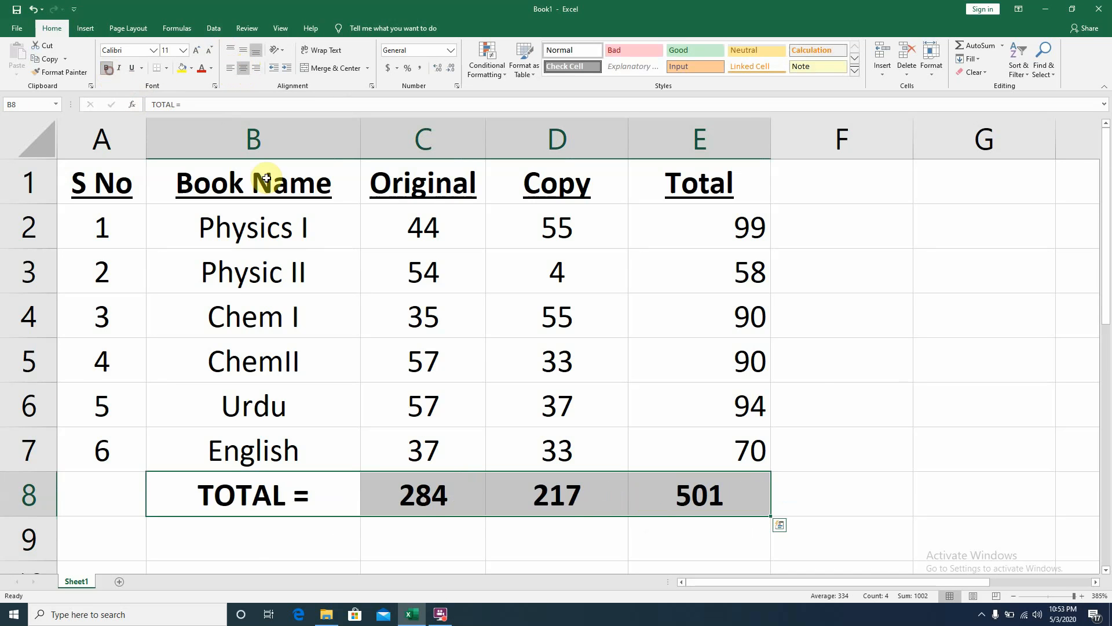
left_click(808, 381)
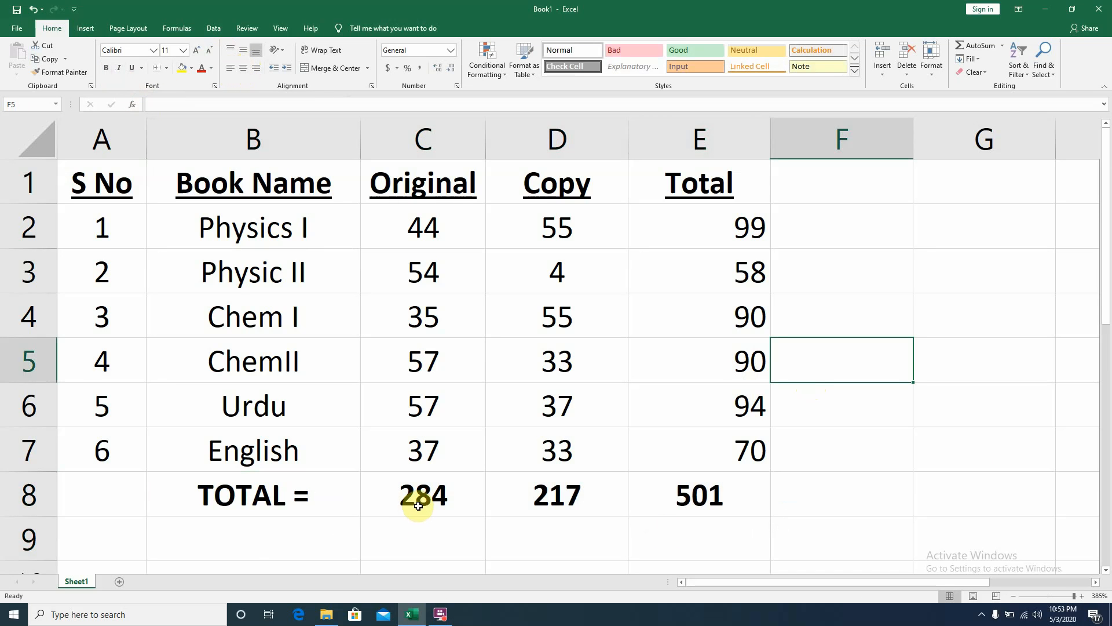
- Center-align the entire Total column E
left_click(676, 138)
left_click(243, 69)
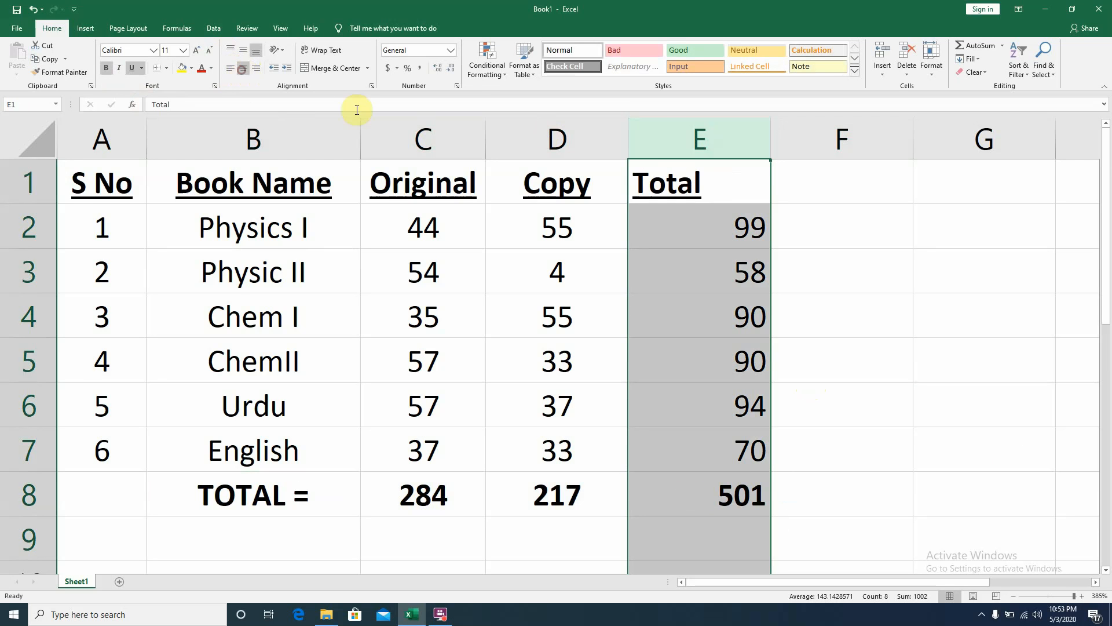
left_click(242, 68)
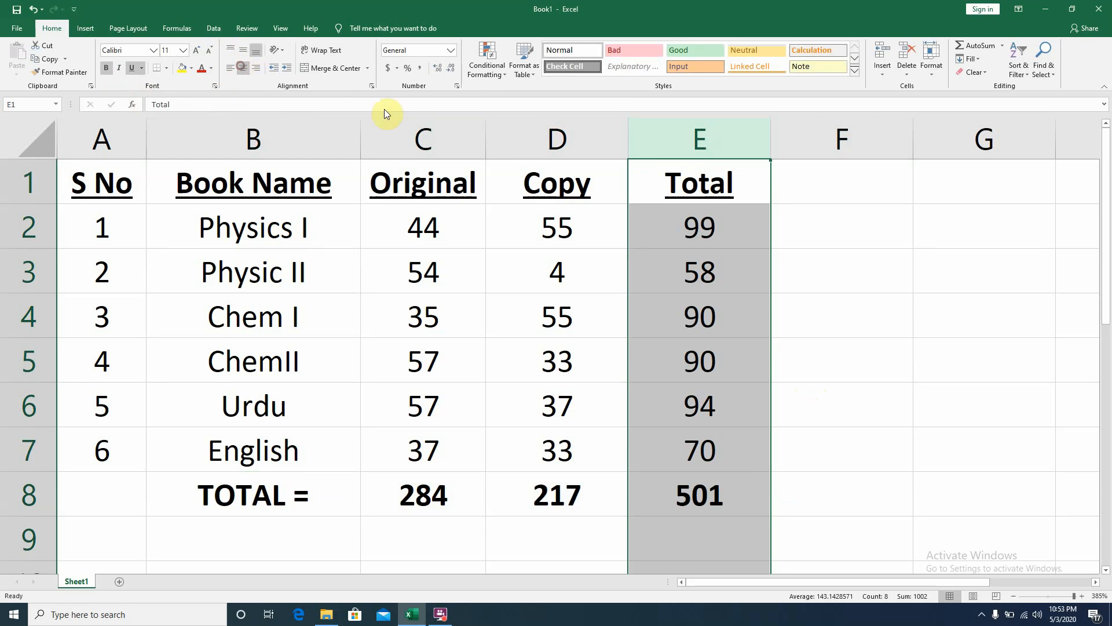
left_click(905, 306)
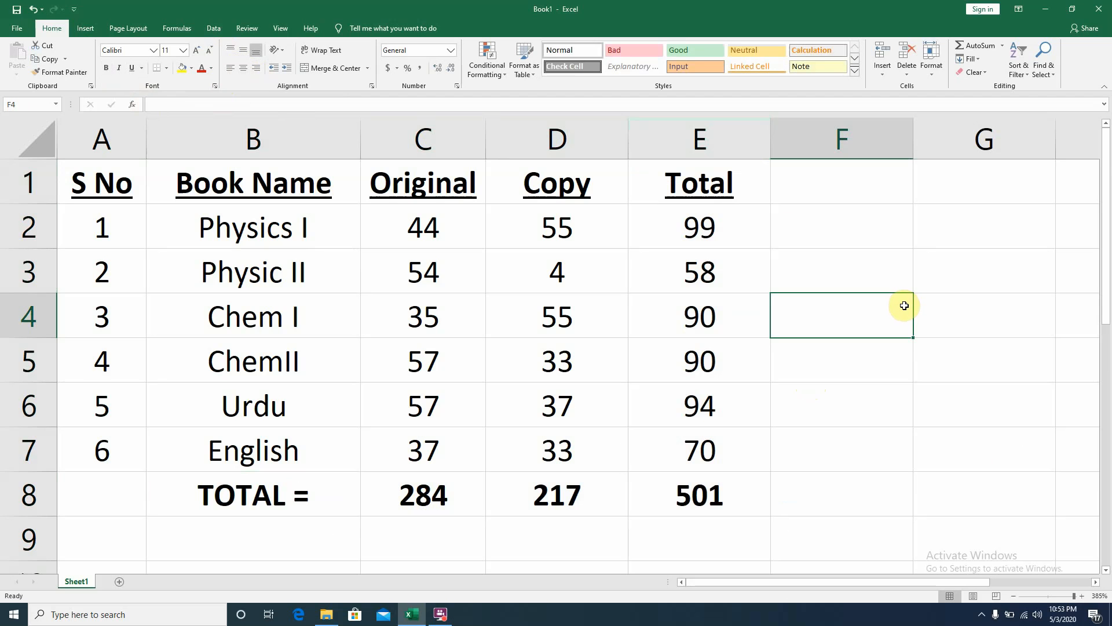